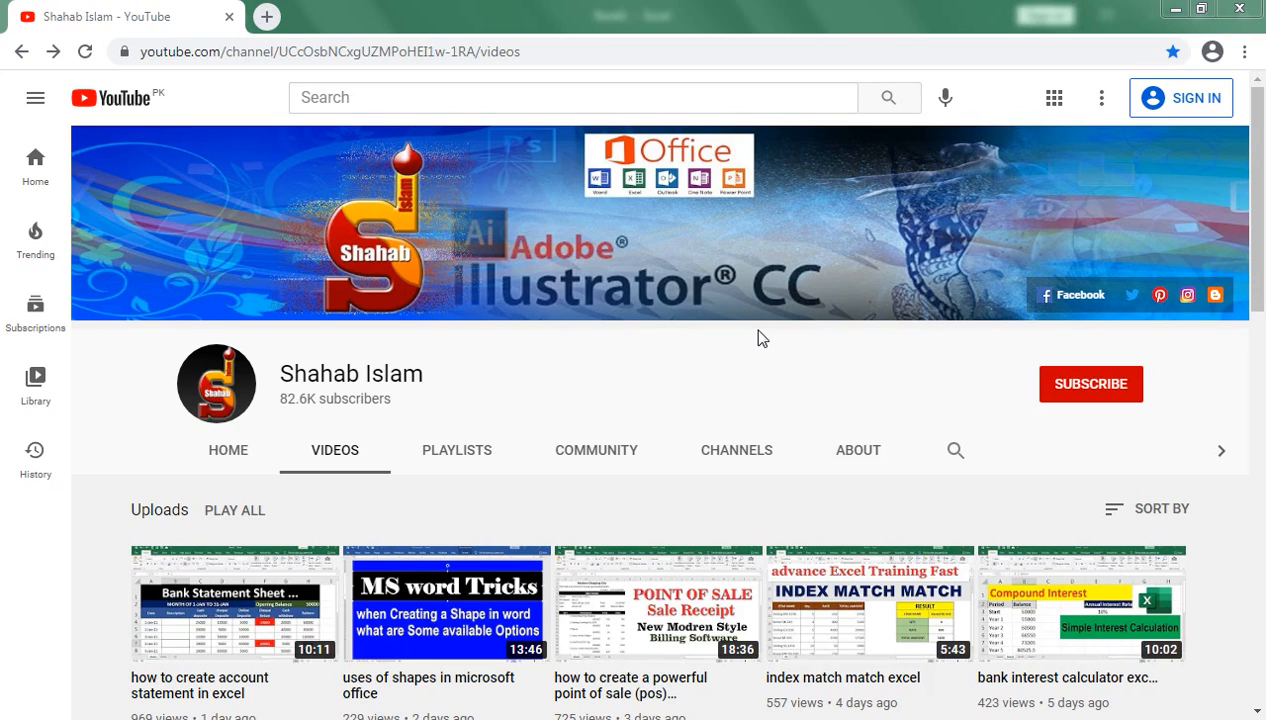
Step: Switch to the blank Excel workbook and select the whole of column B
left_click(358, 698)
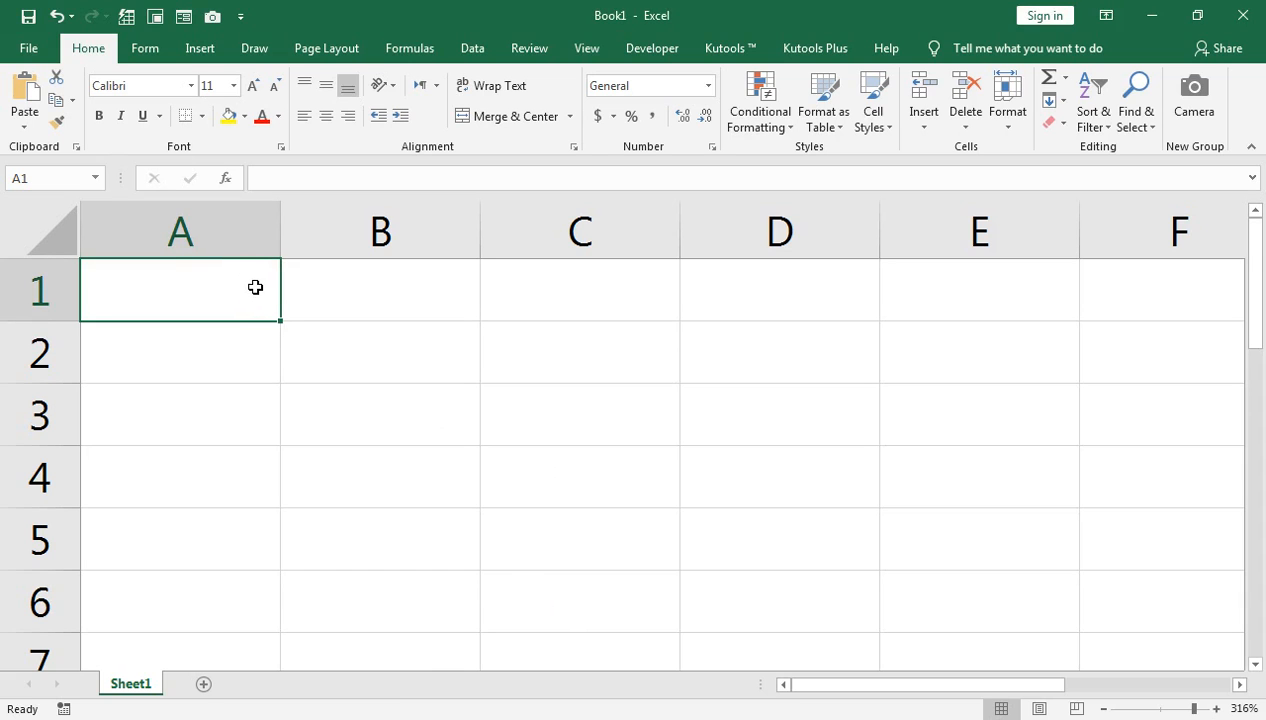
left_click(348, 286)
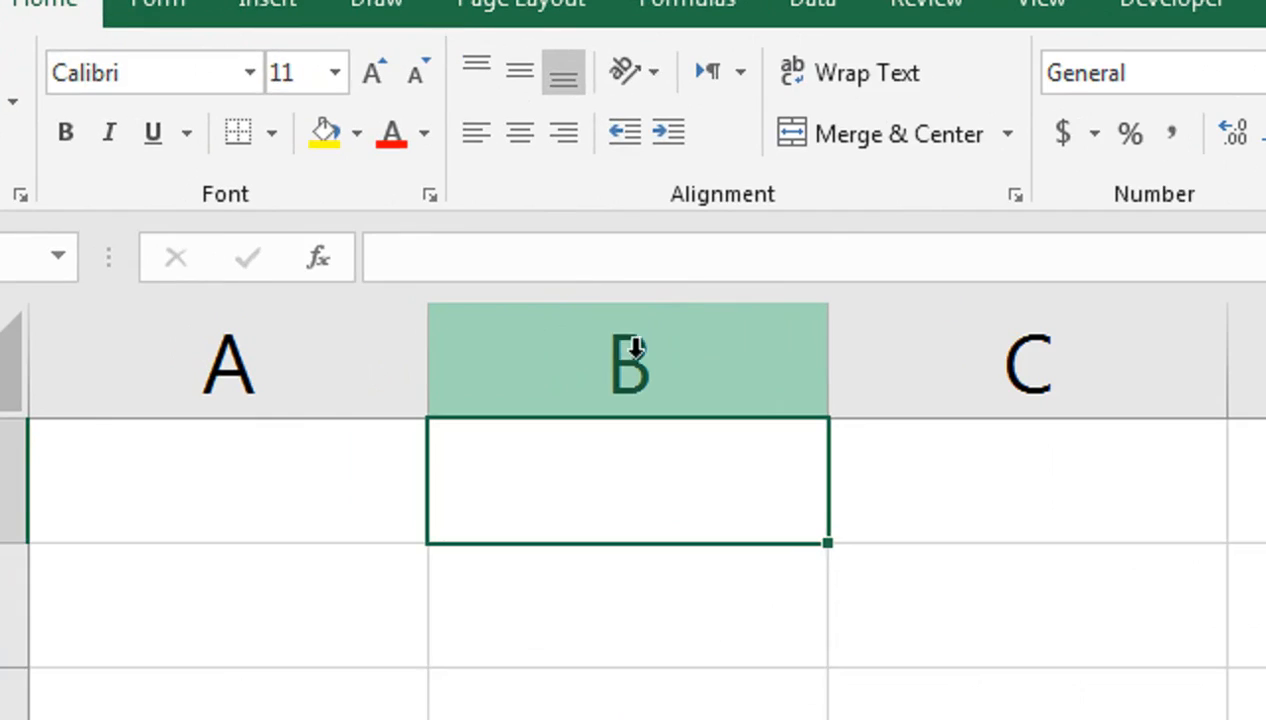
left_click(378, 226)
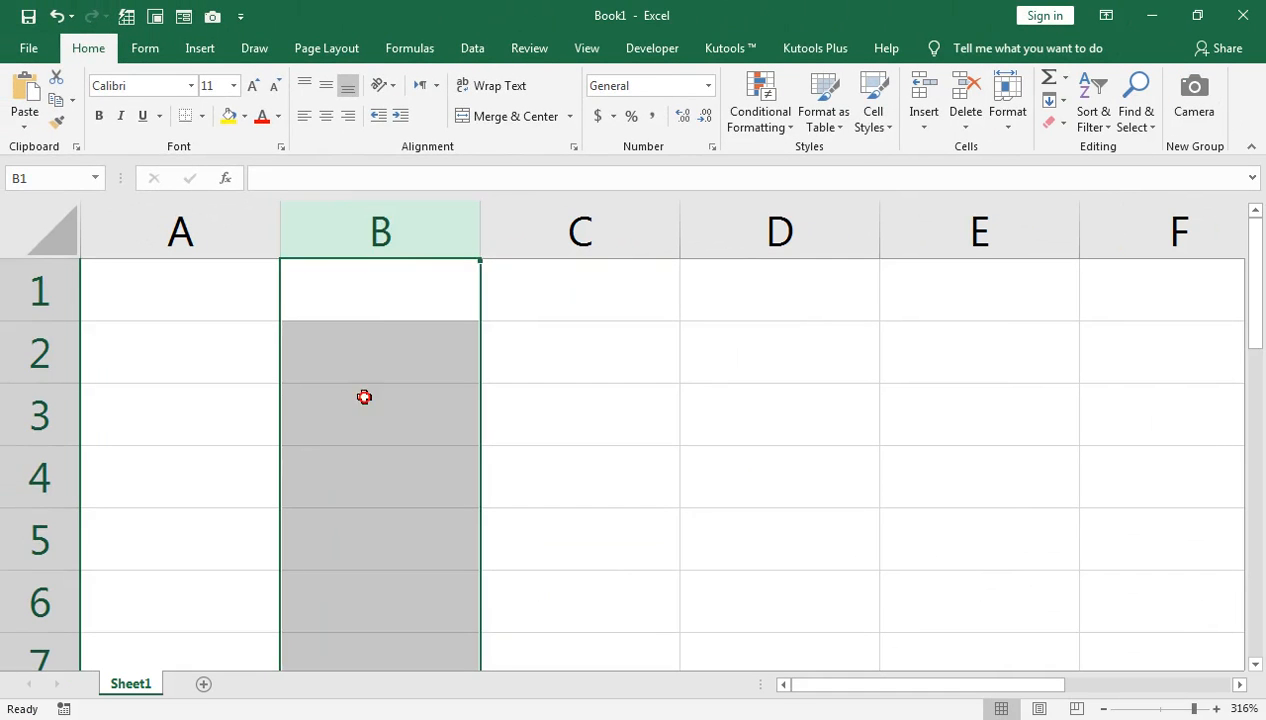
Step: Starting from cell B3, select entire column B and extend the selection through column D
left_click(592, 693)
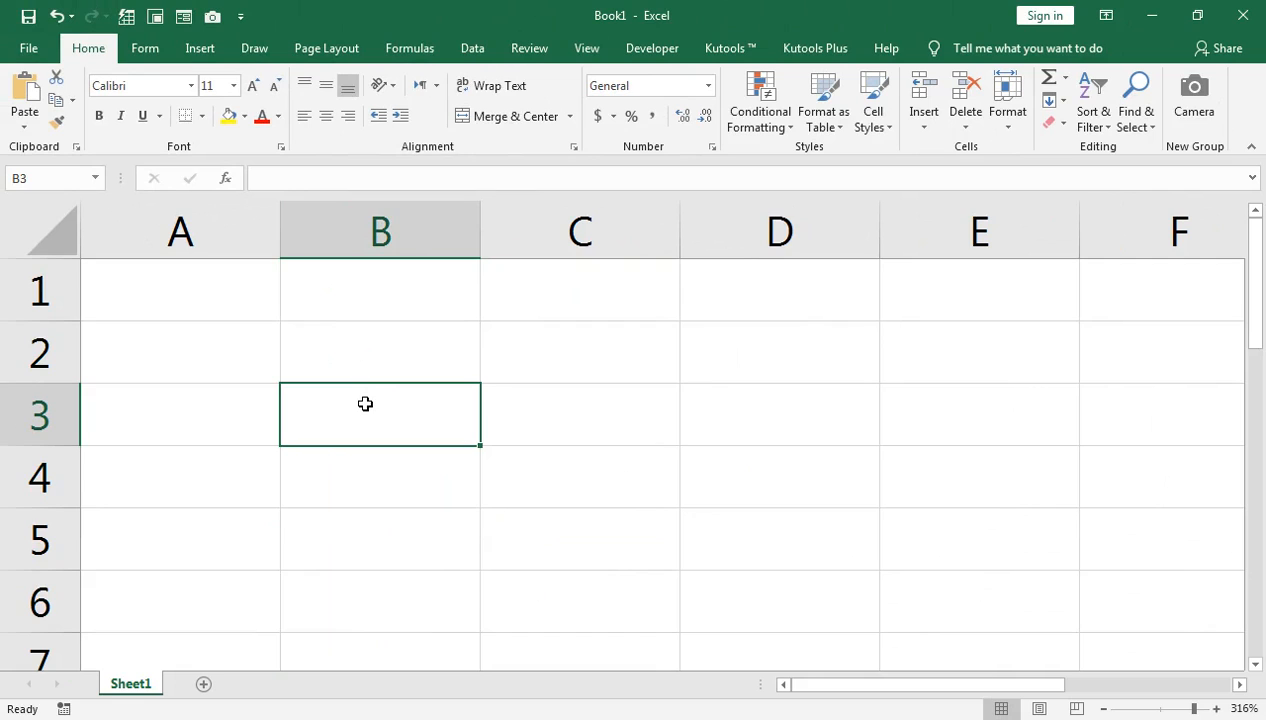
key("ctrl+space")
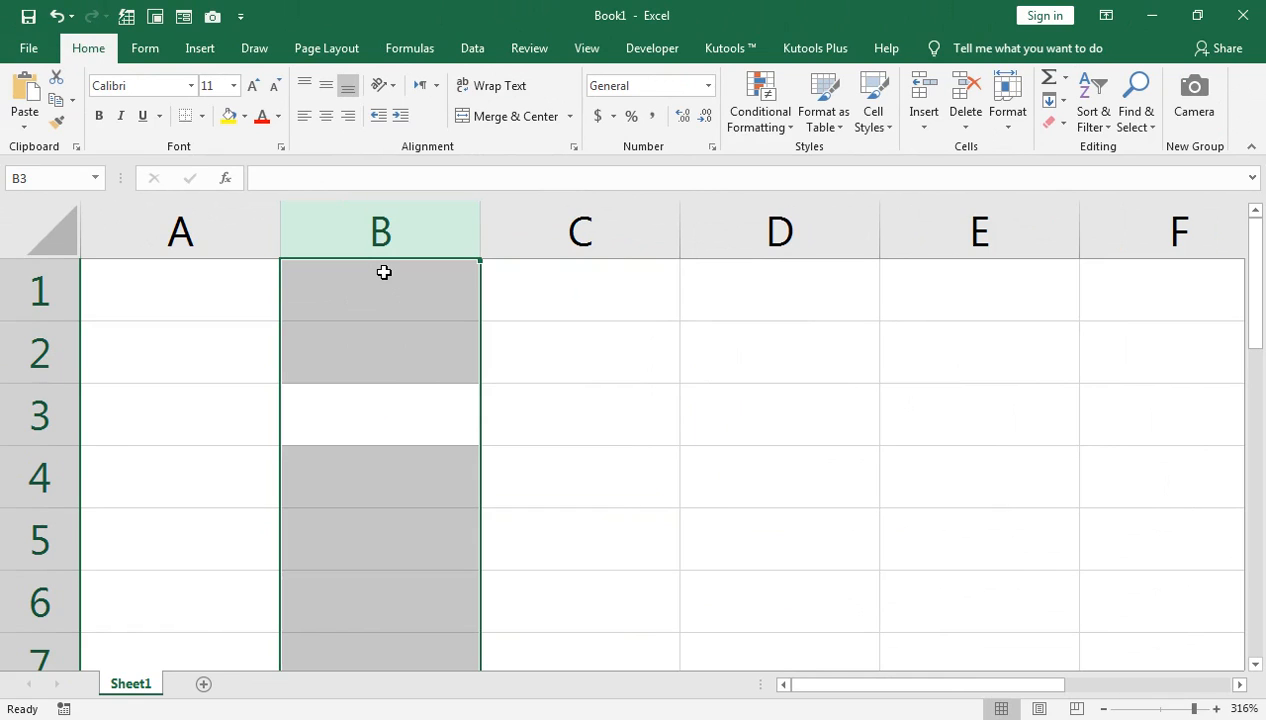
key("shift+Right")
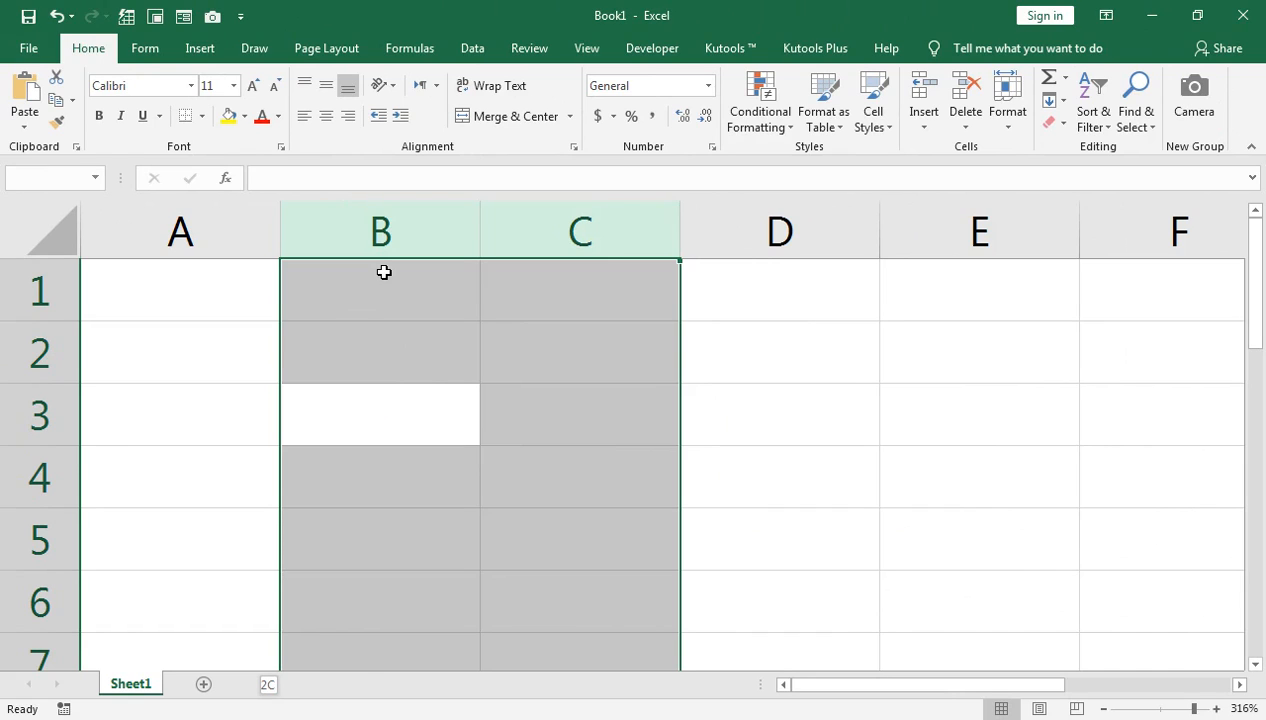
key("shift+Right")
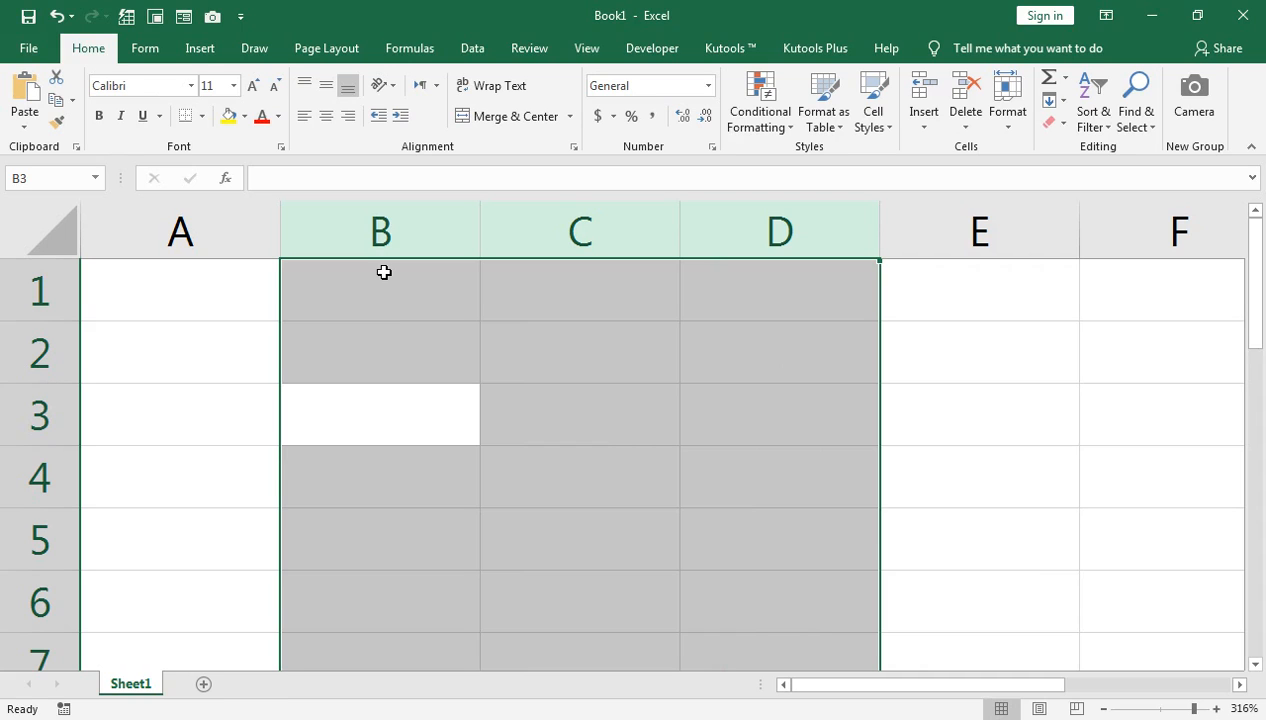
Step: Clear the selection back to cell B3 and select entire columns A and B
key("Left")
key("Right")
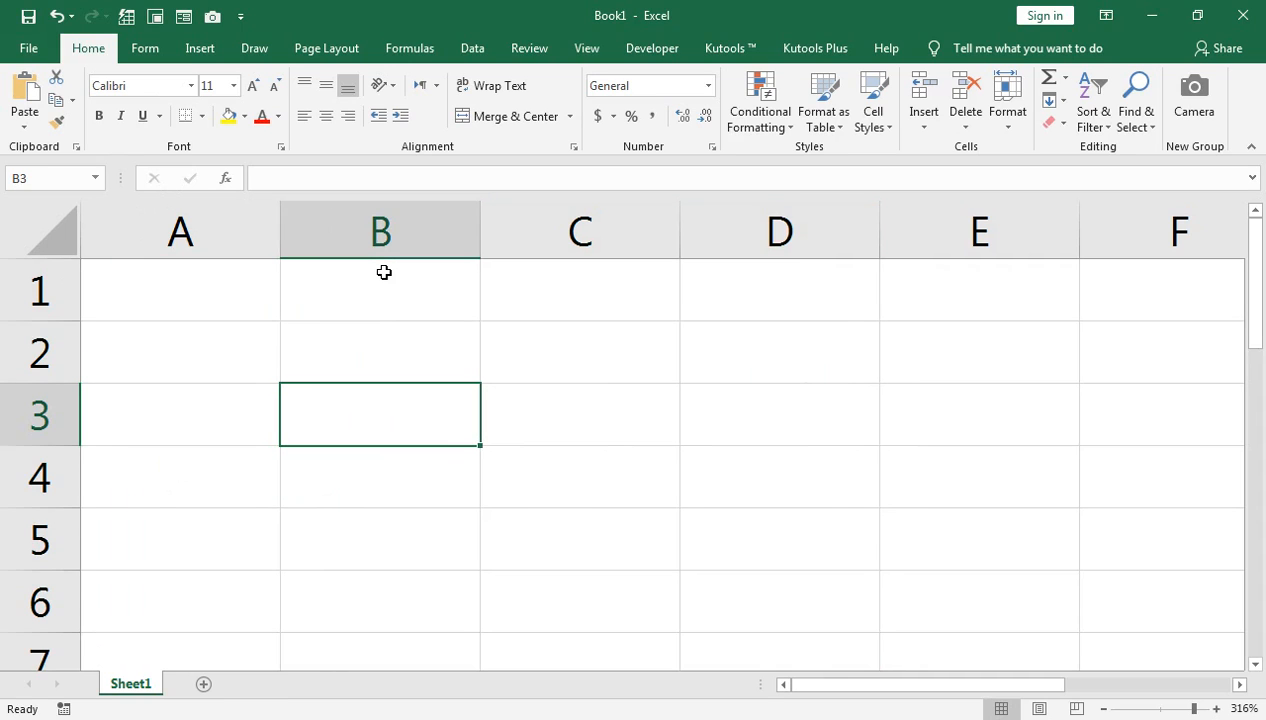
key("ctrl+space")
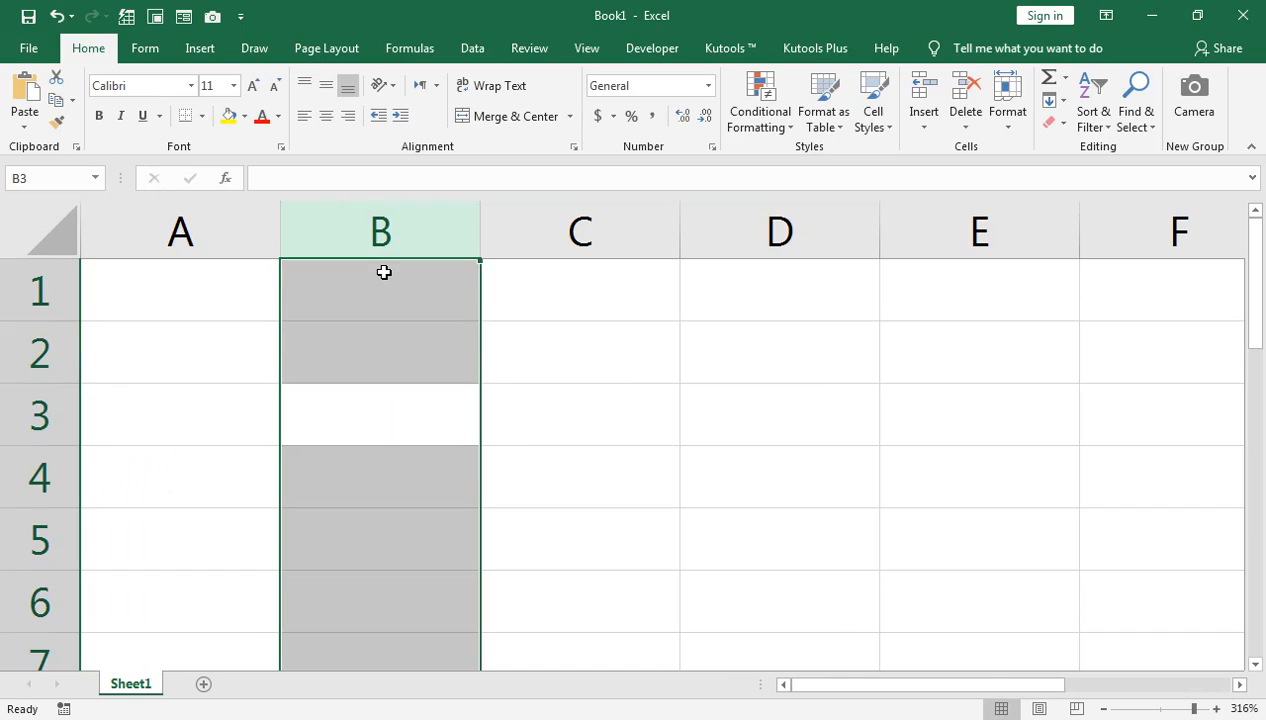
key("shift+Left")
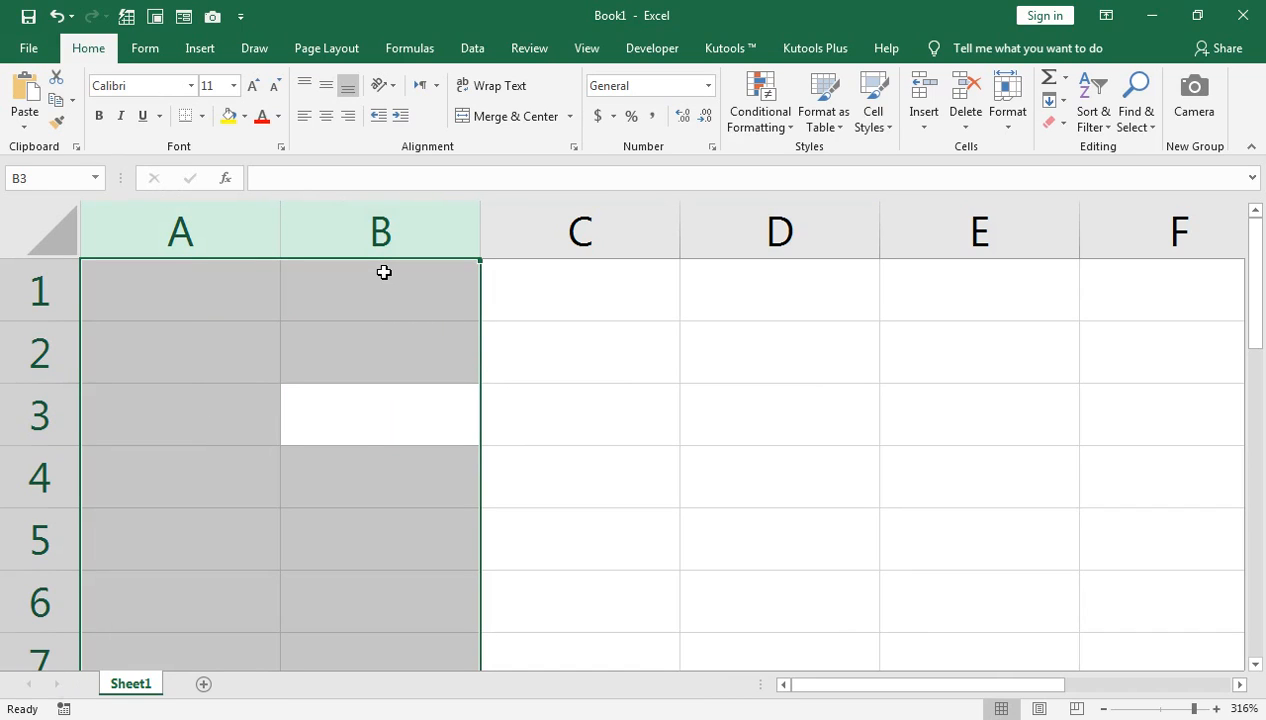
Step: Starting from cell C2, select entire columns C and D and hide them
key("Right")
key("Up")
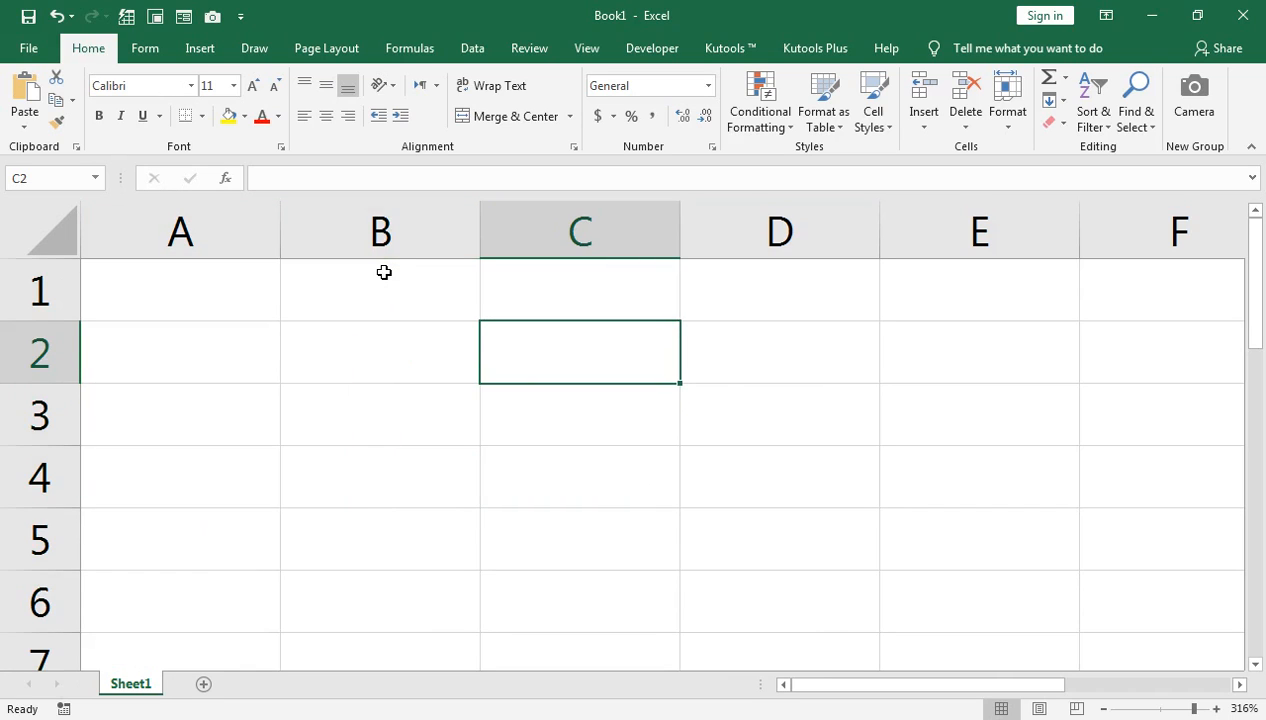
key("ctrl+space")
key("shift+Right")
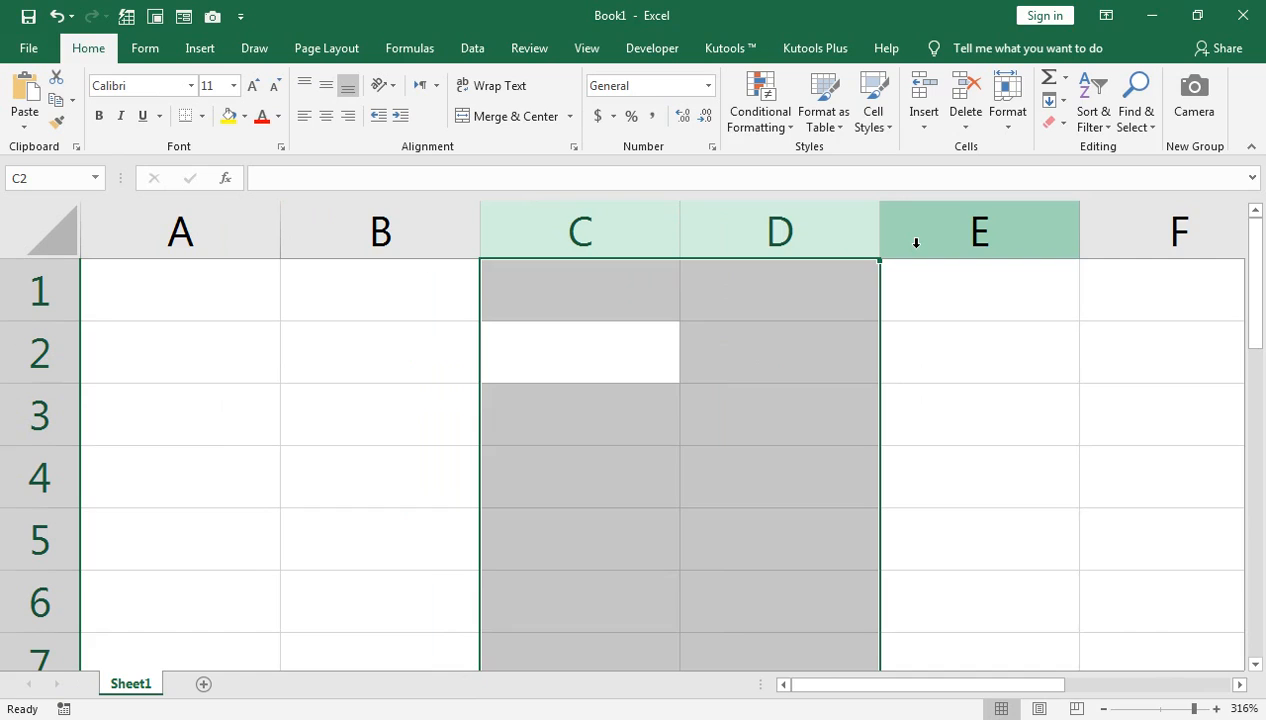
key("ctrl+0")
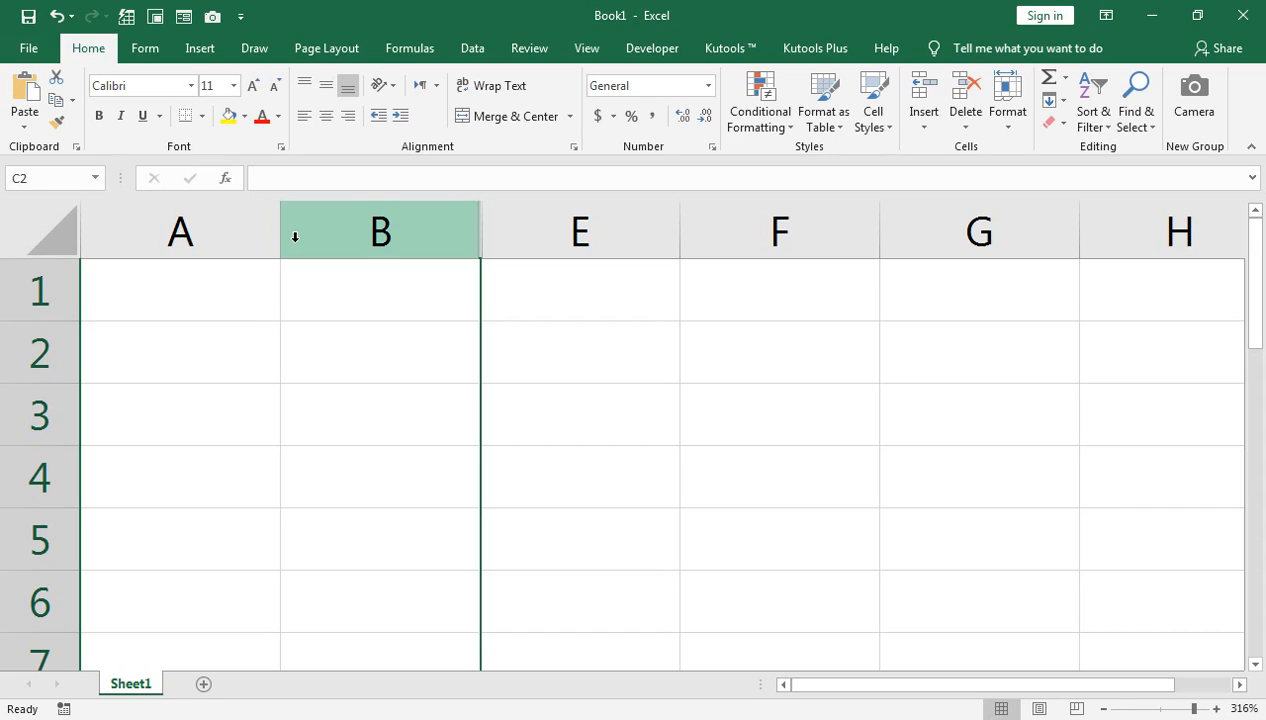
Step: Unhide columns C and D, repeating the hide and unhide once more
key("ctrl+shift+0")
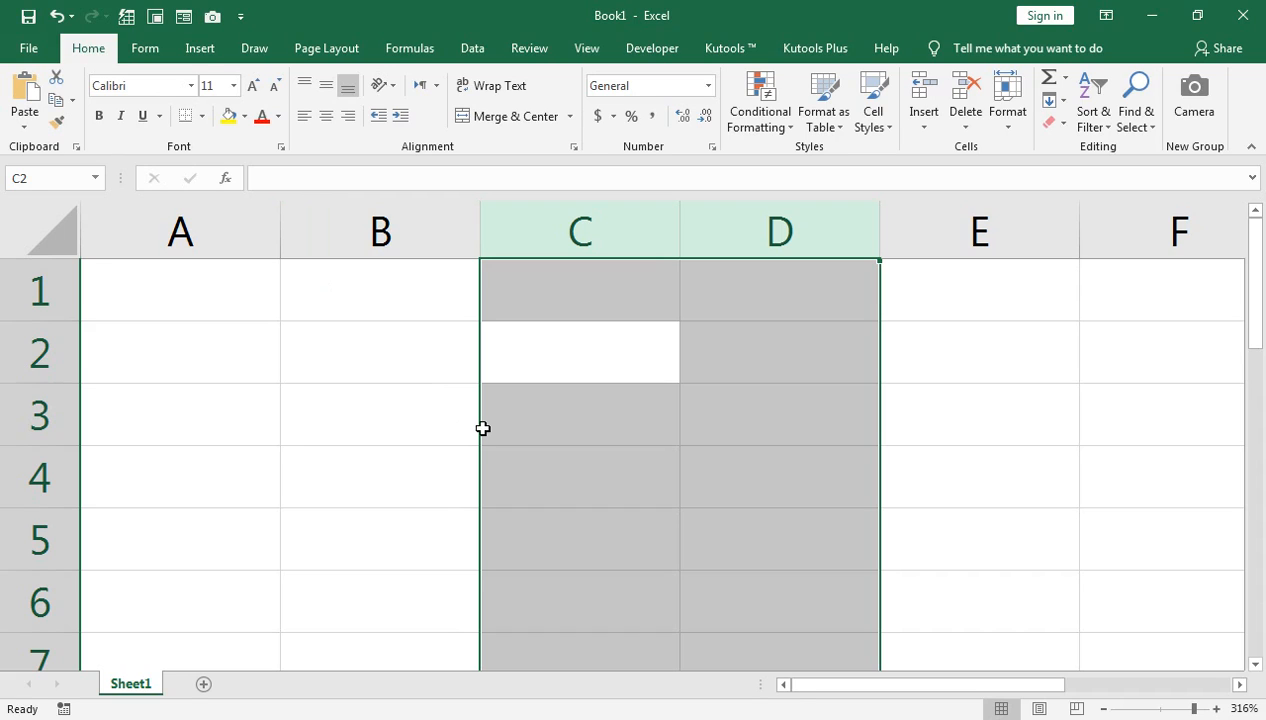
key("ctrl+0")
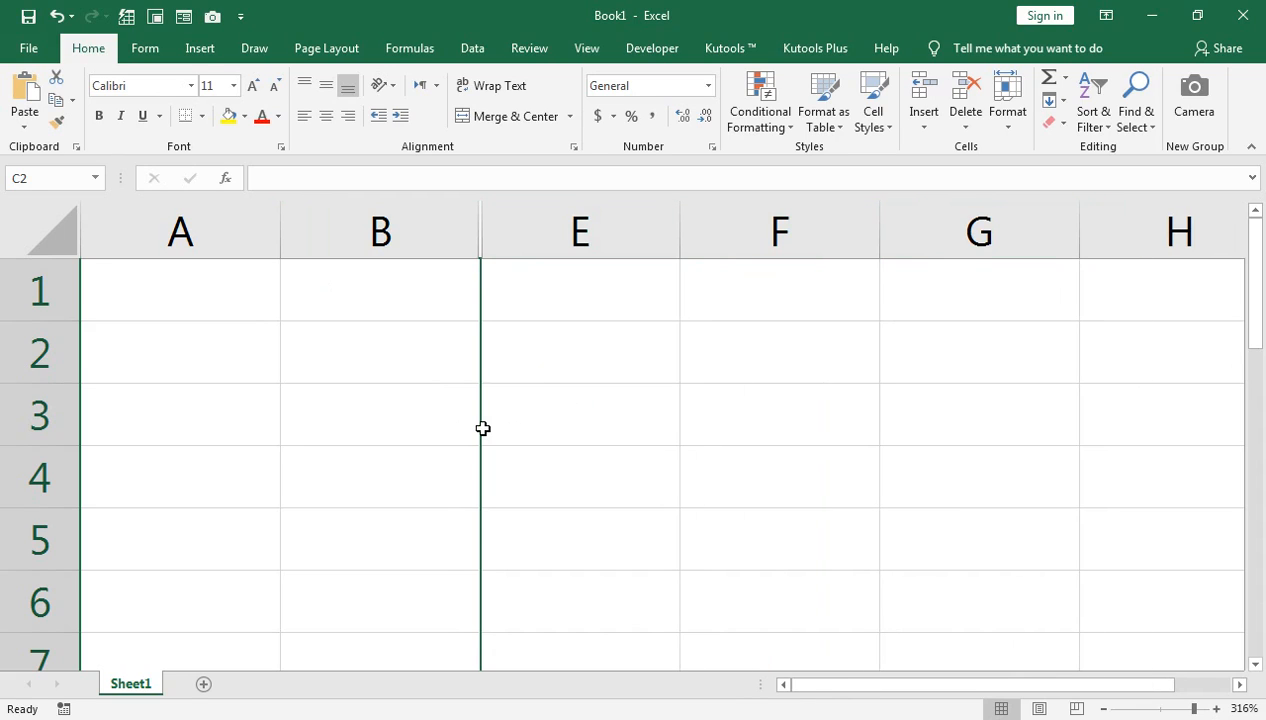
key("ctrl+shift+0")
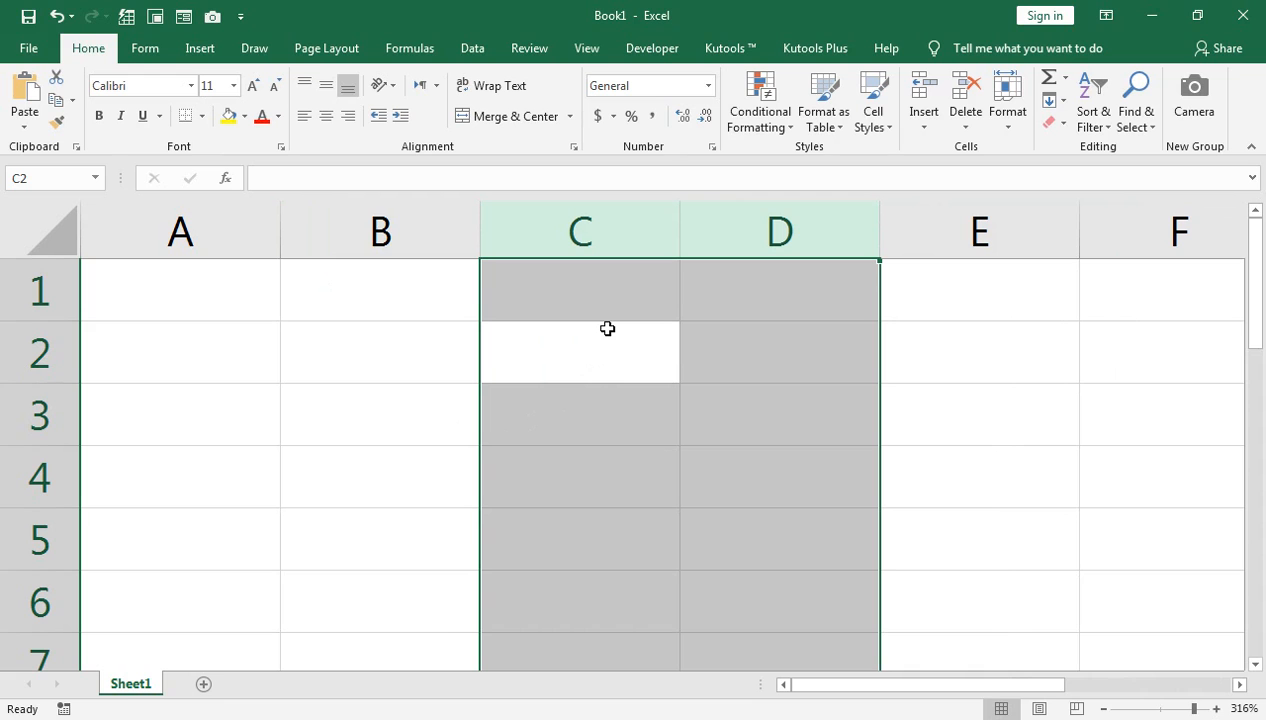
Step: Open Region and Language in Control Panel and display the advanced key settings for the input languages
key("super")
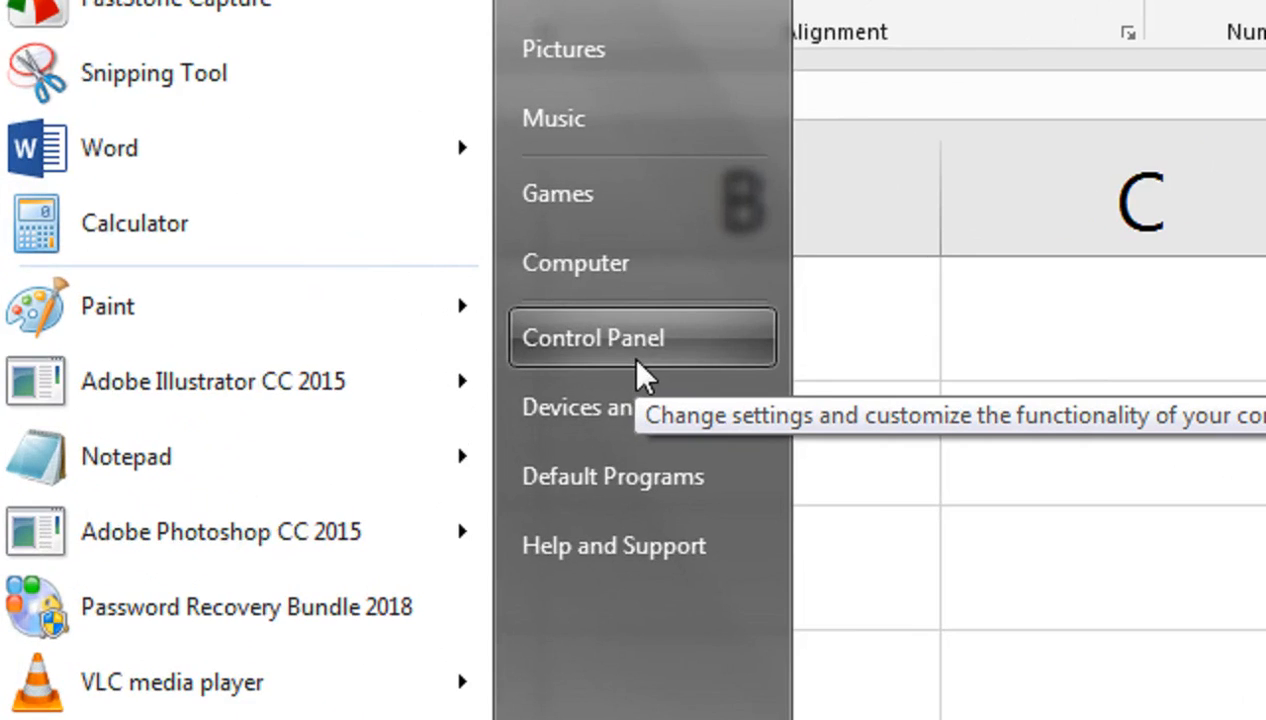
left_click(638, 364)
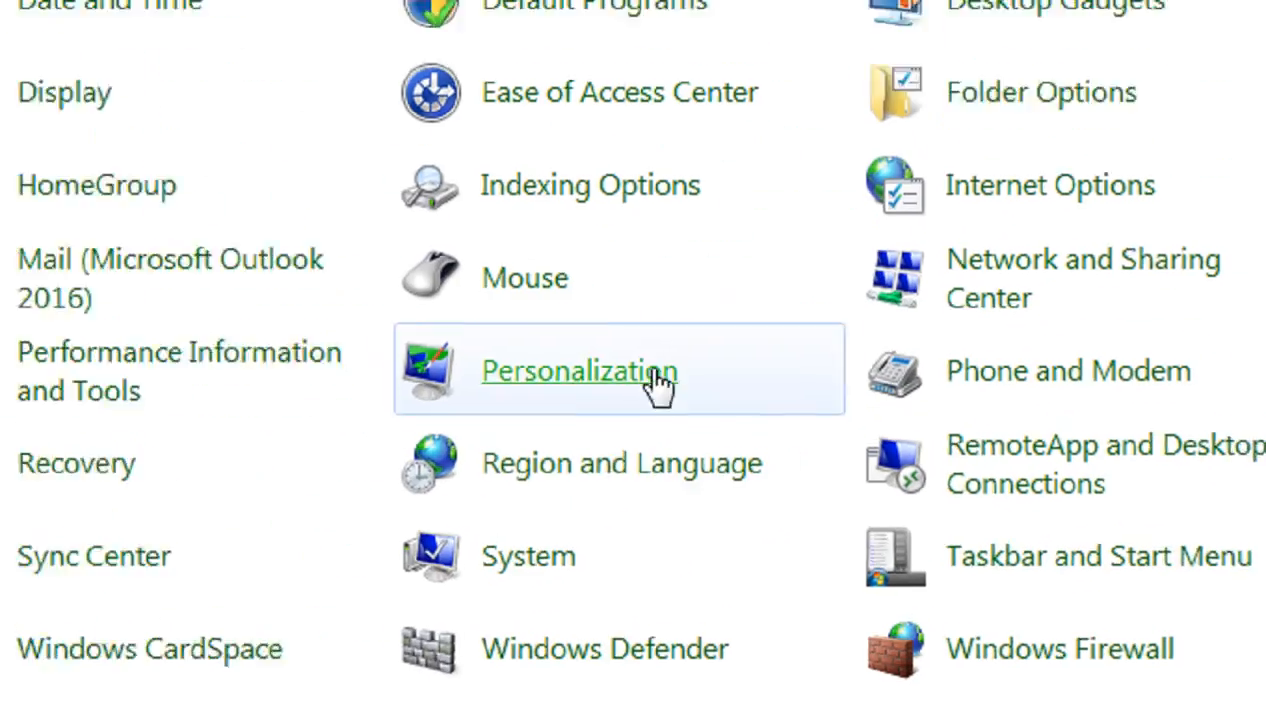
left_click(588, 462)
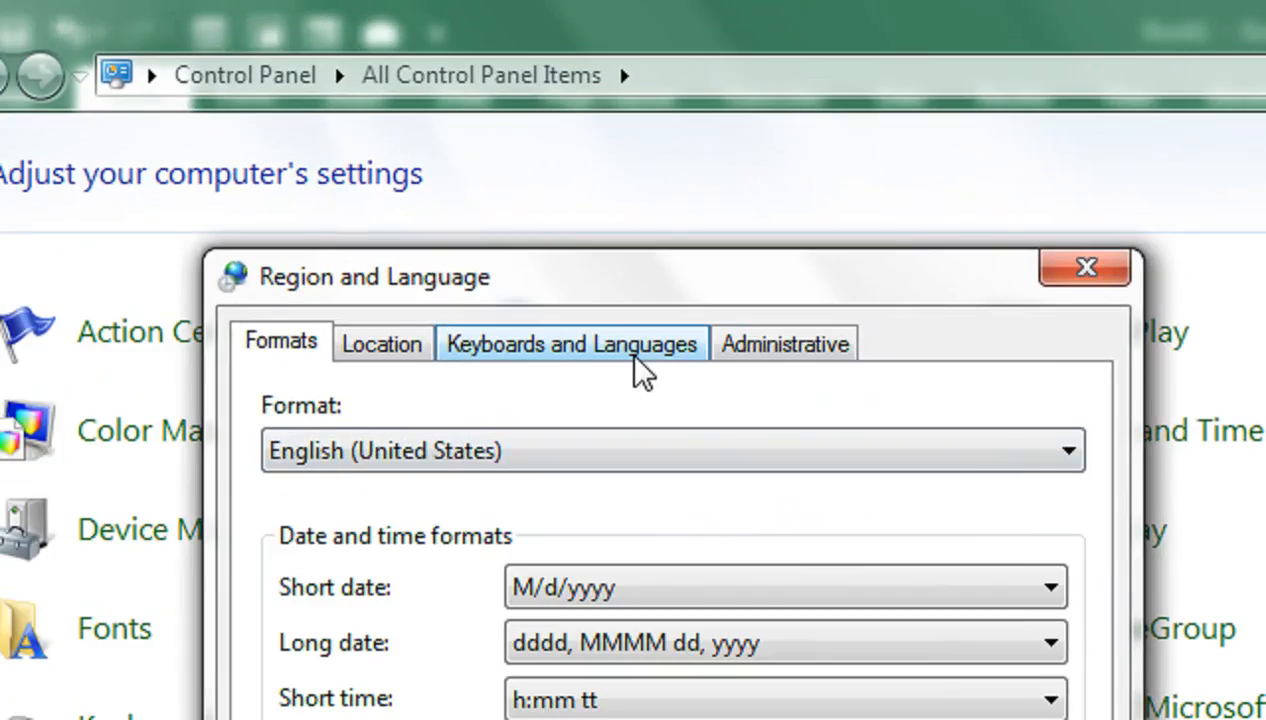
left_click(635, 356)
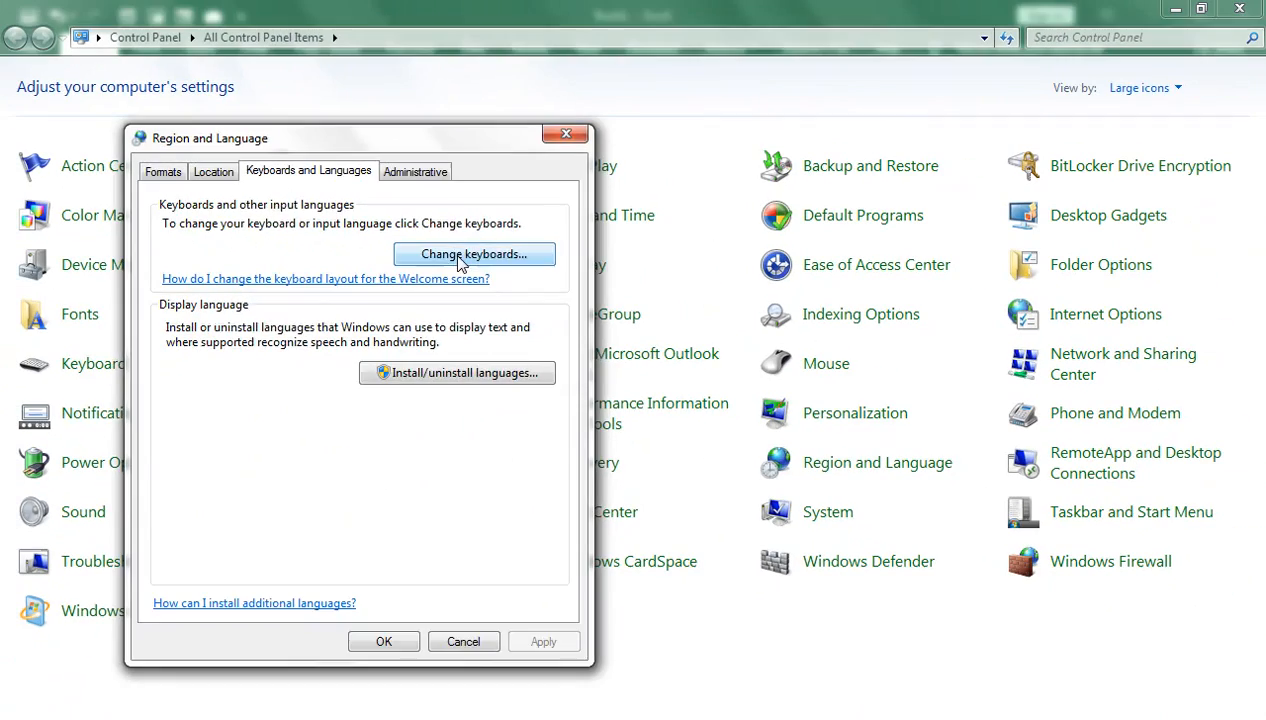
left_click(634, 348)
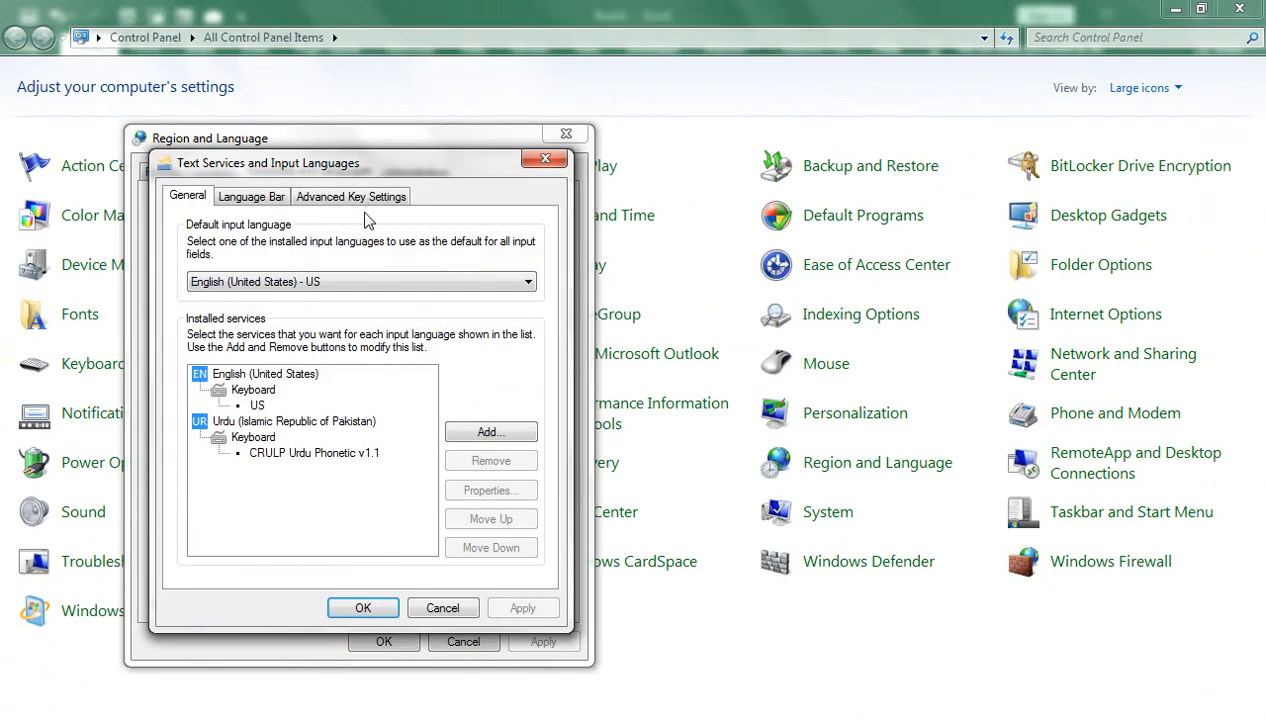
left_click(349, 197)
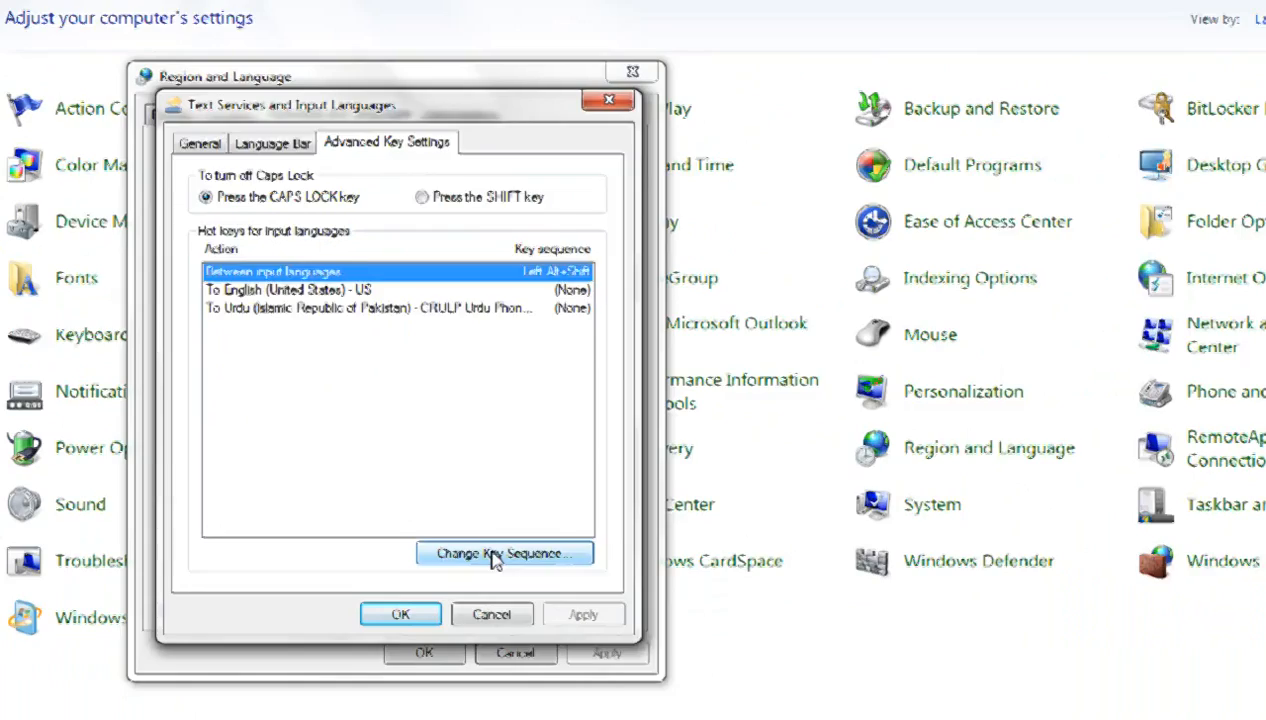
Step: Try Left Alt + Shift as the sequence for switching keyboard layout, discard the changes, and return to the Excel workbook
left_click(790, 590)
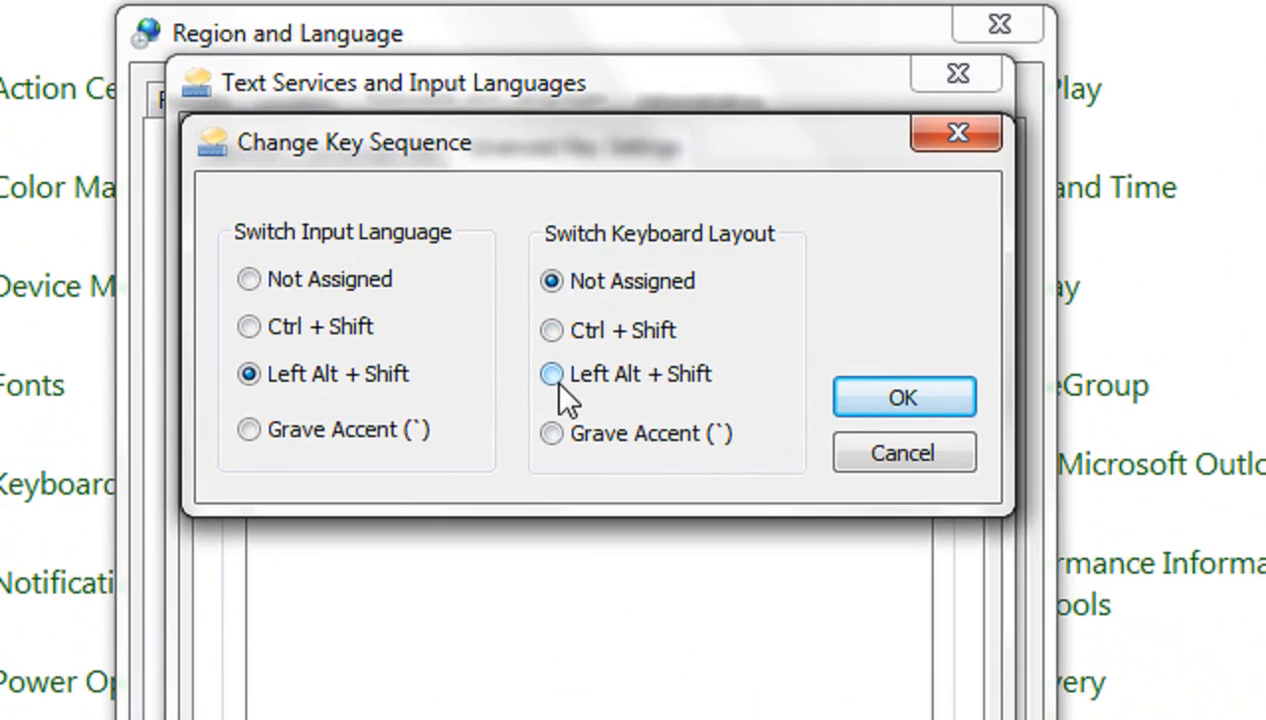
left_click(344, 308)
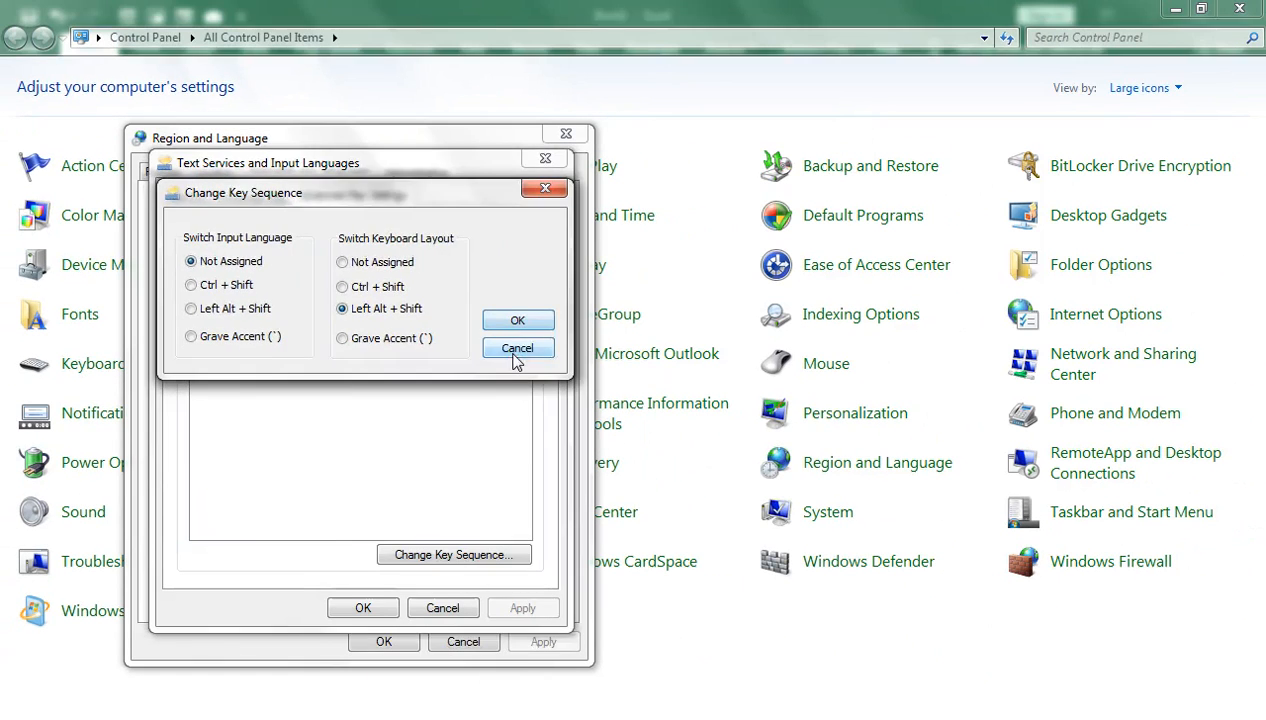
left_click(902, 453)
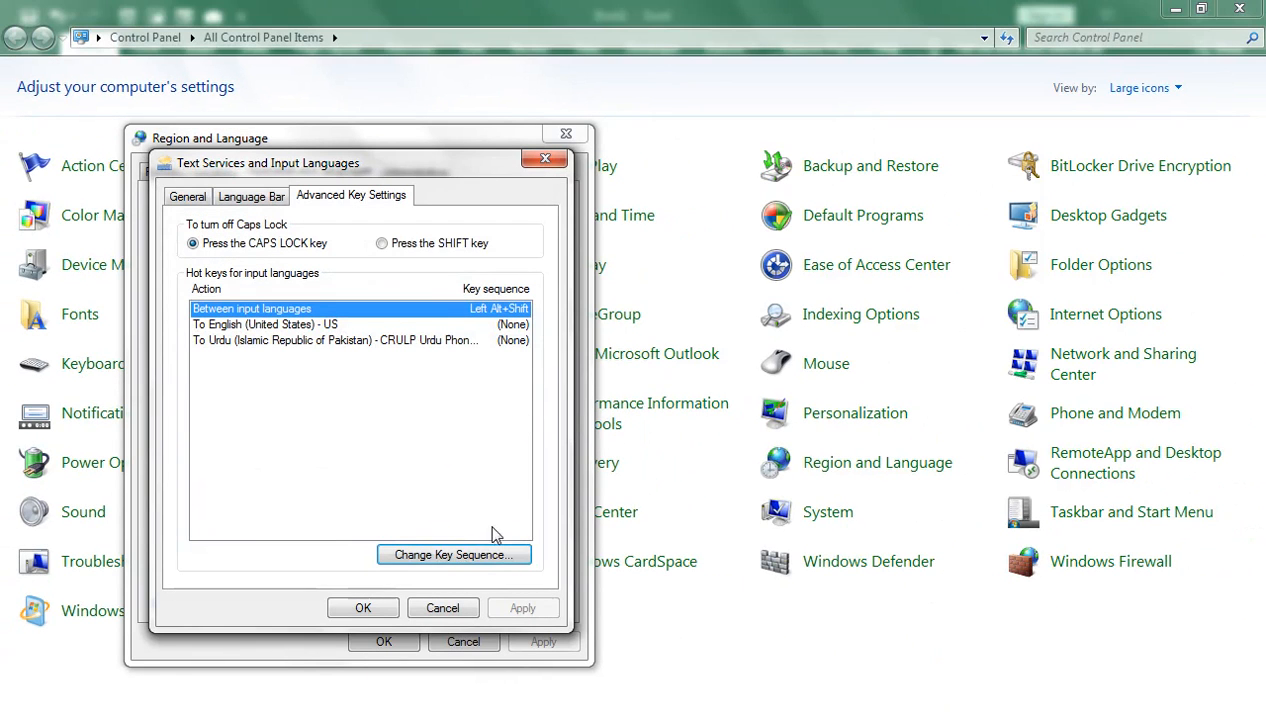
left_click(430, 609)
left_click(463, 641)
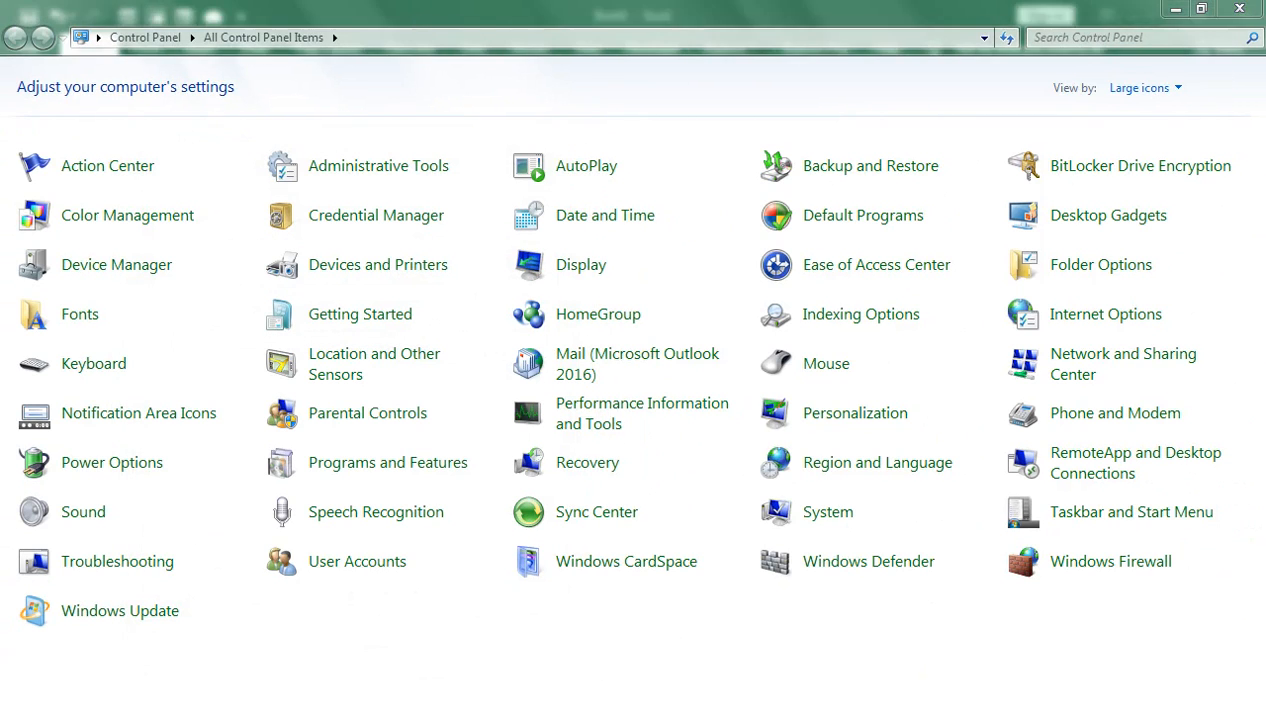
left_click(415, 645)
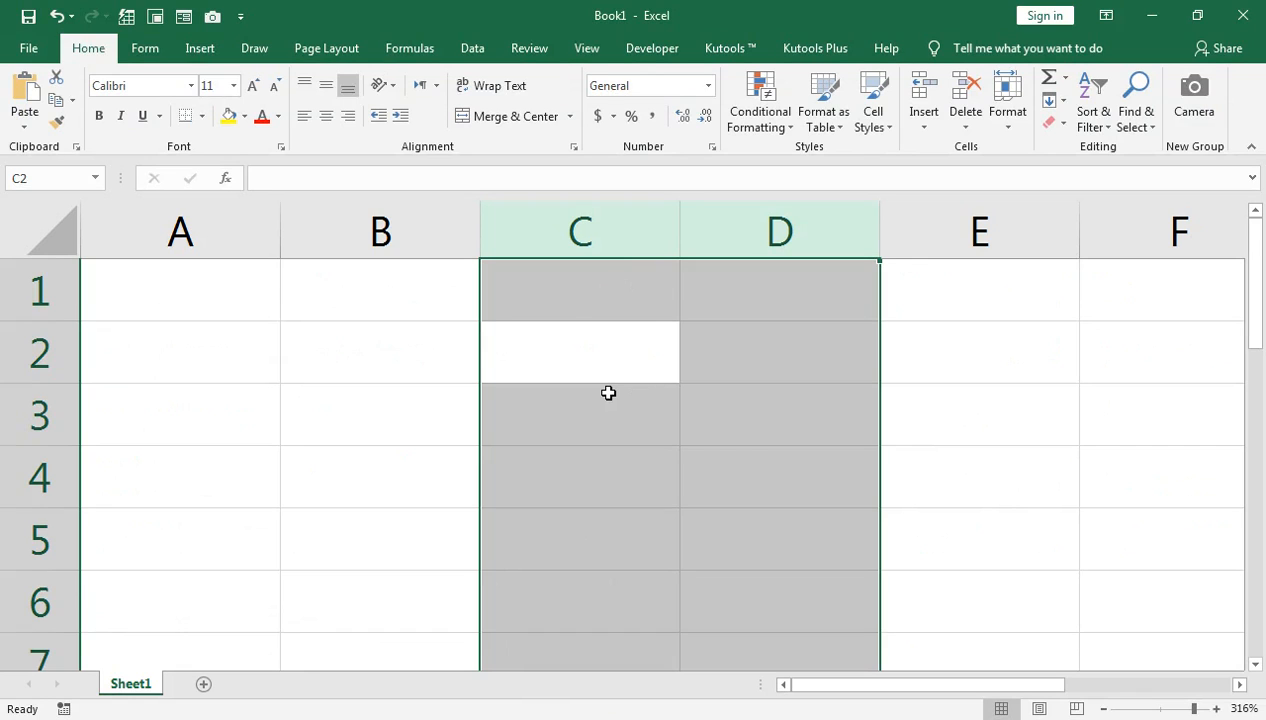
Step: Starting from cell B2, select entire row 2 and extend the selection through row 4
left_click(205, 357)
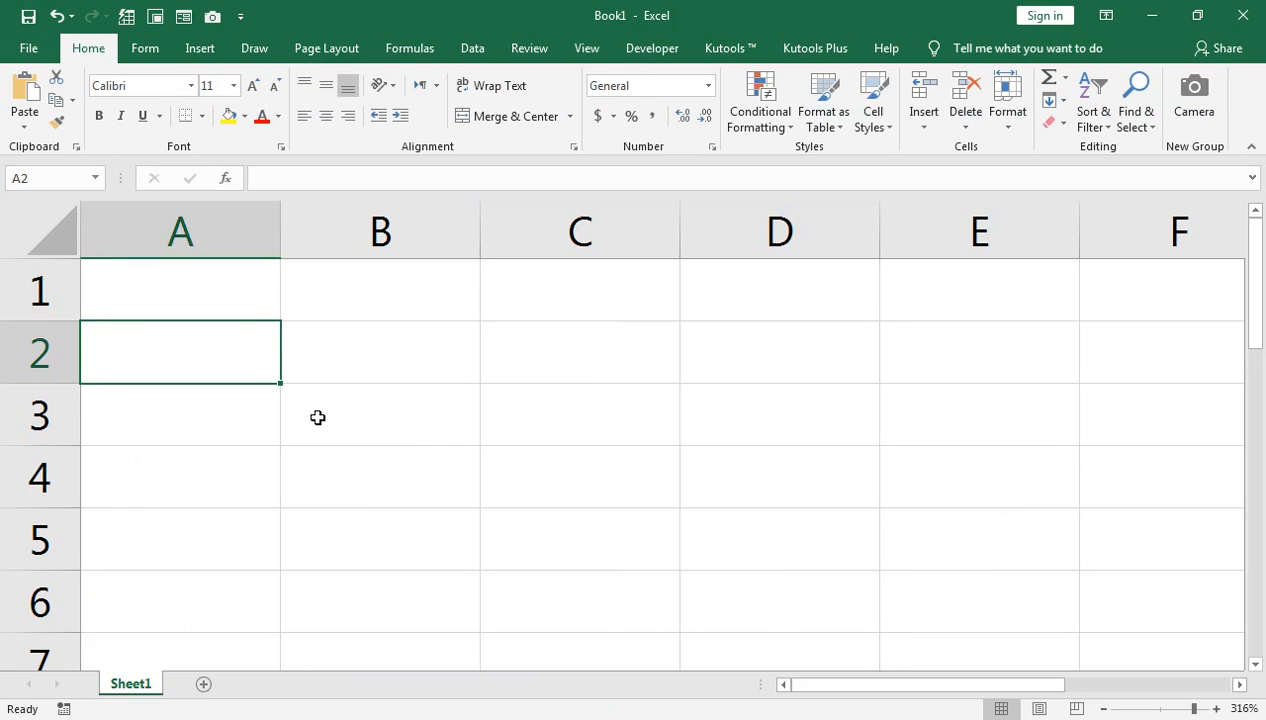
left_click(418, 372)
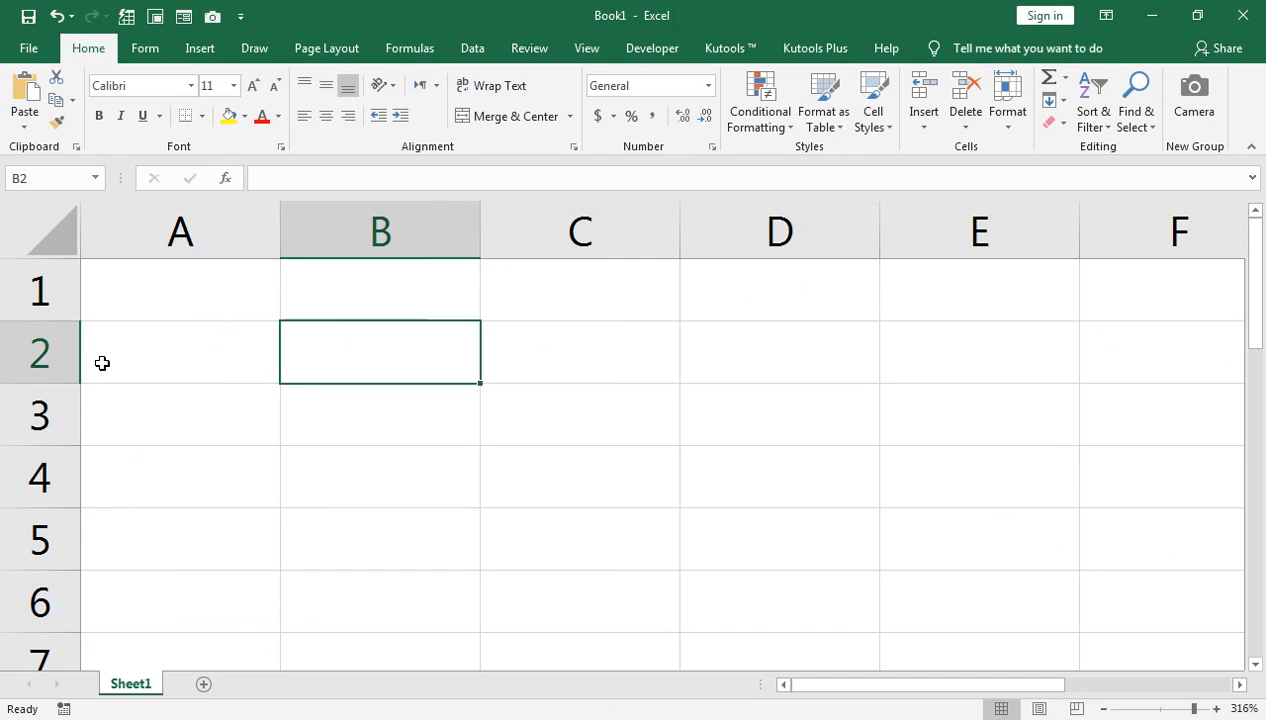
key("shift+space")
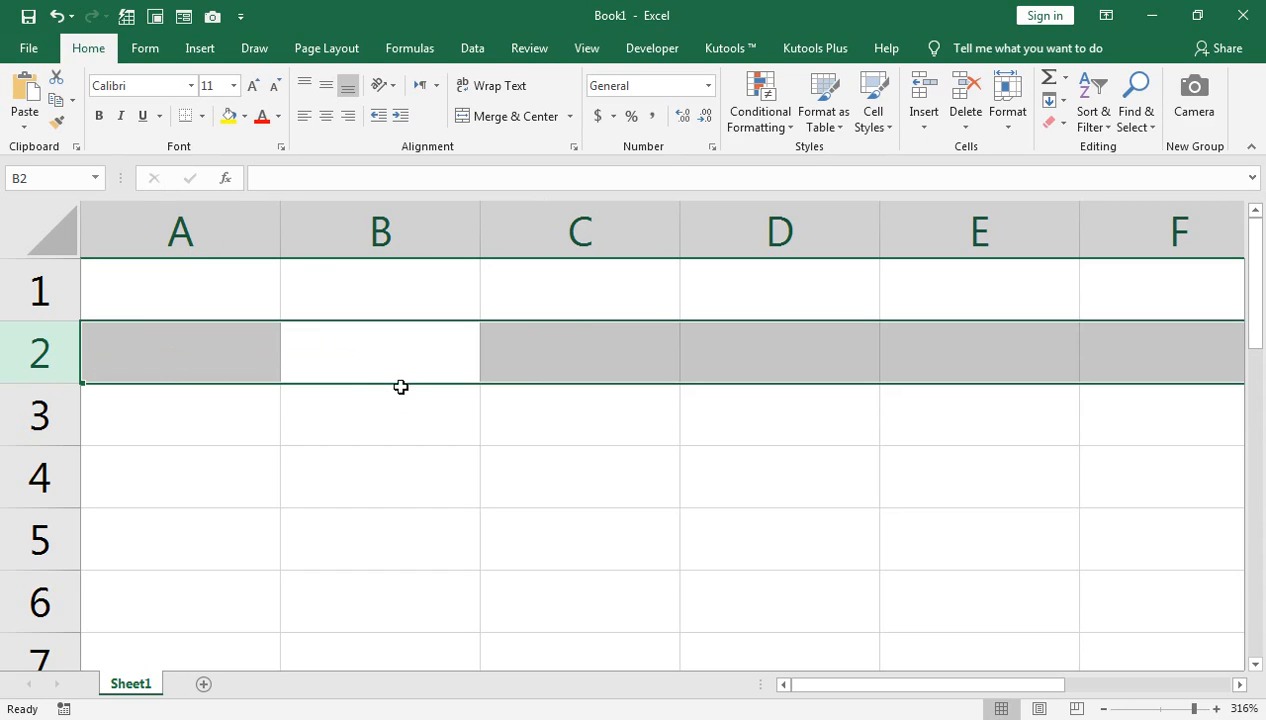
key("shift+Down")
key("shift+Down")
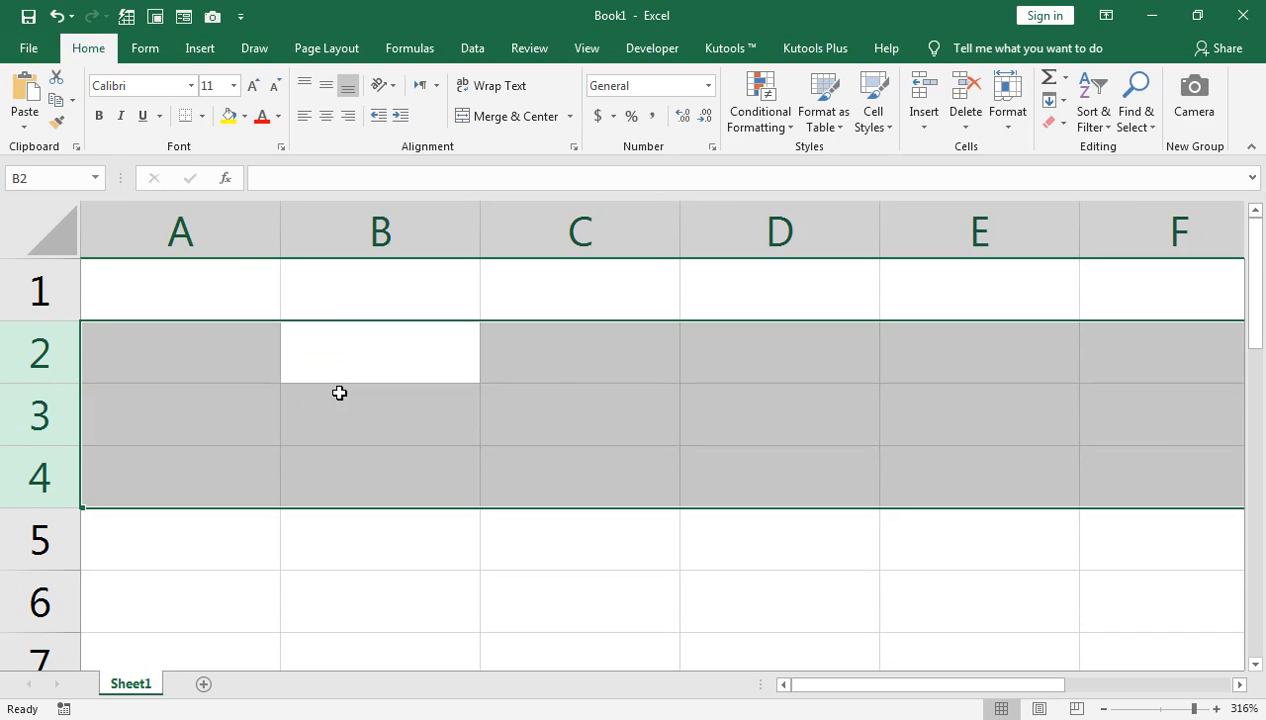
Step: Enter the sample text sasdff, sdaf and as in cells A3, A4 and A5
key("Up")
key("Down")
key("Down")
key("Left")
type("sasdff")
key("Return")
type("sdaf")
key("Return")
type("as")
key("Return")
Step: Select entire rows 3 to 5 starting from cell A3 and clear their contents
key("Up")
key("Up")
key("Up")
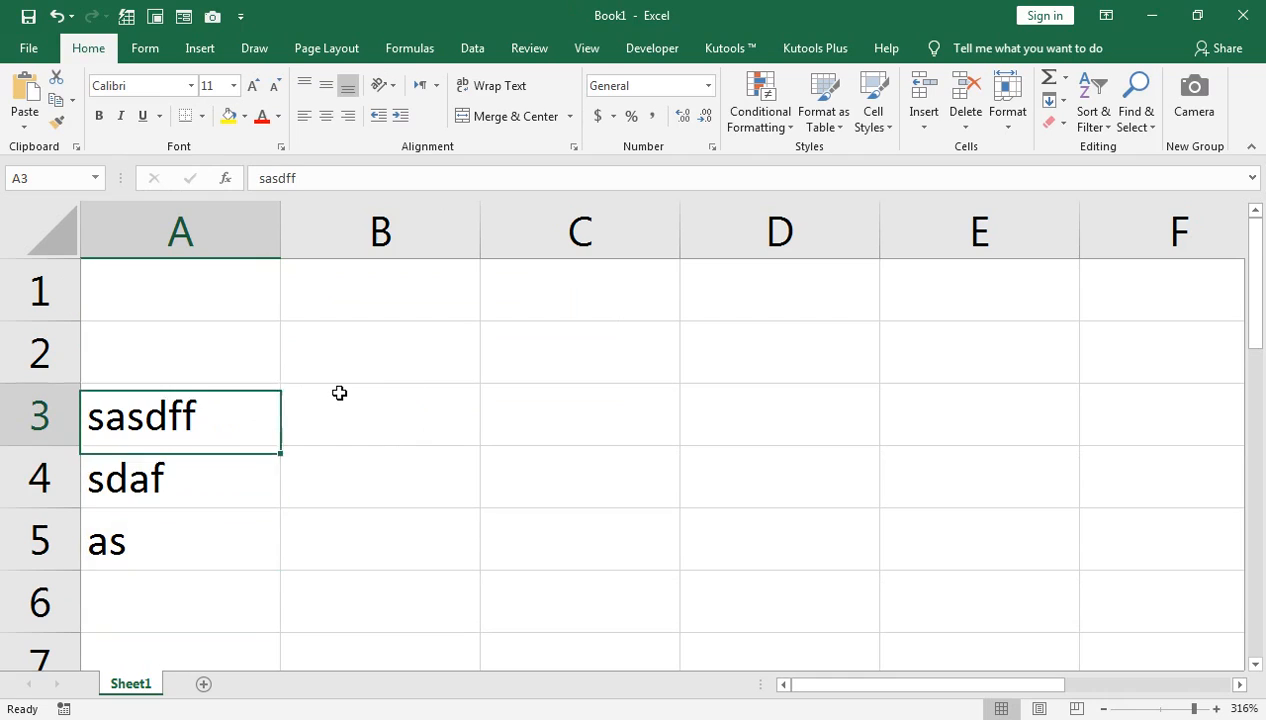
key("shift+space")
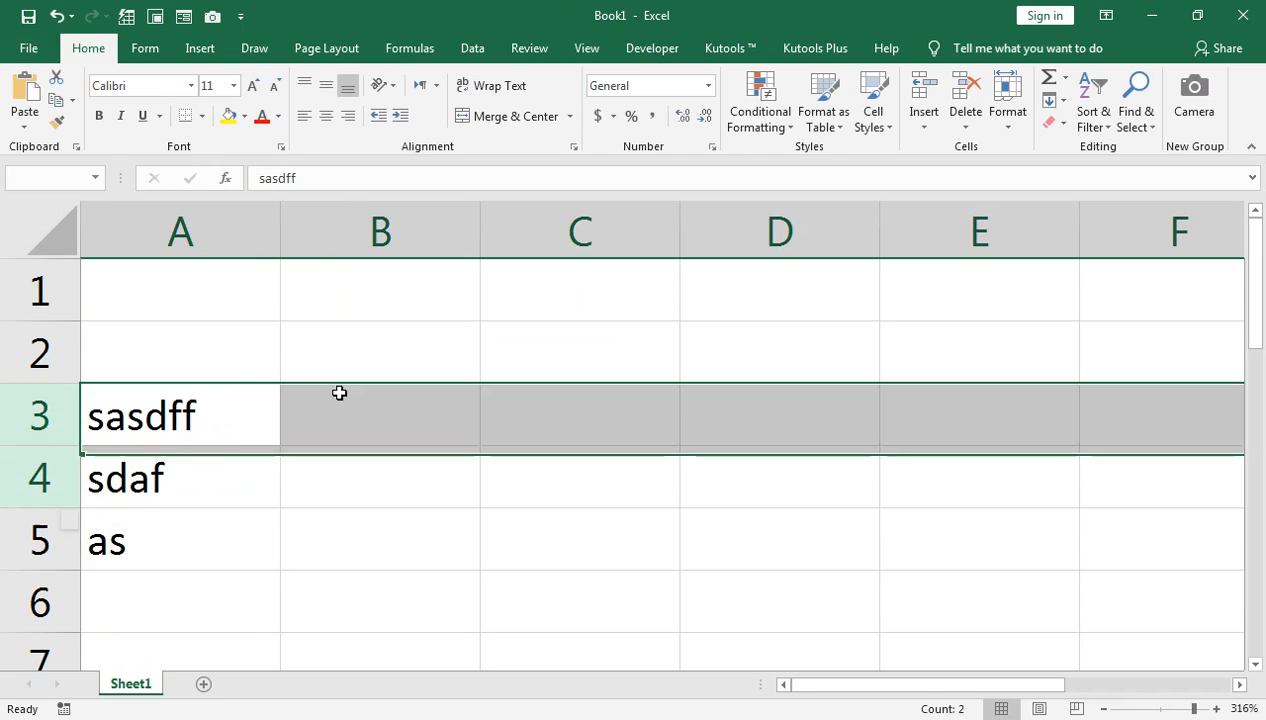
key("shift+Down")
key("shift+Down")
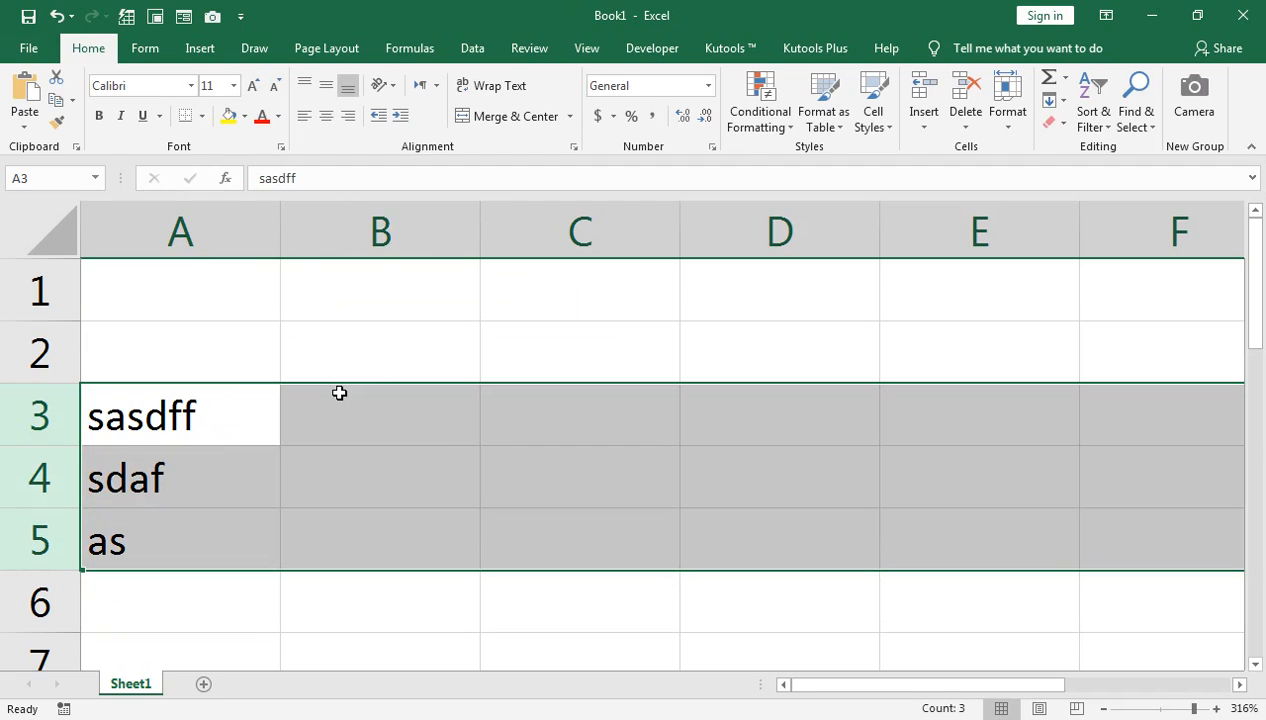
key("Delete")
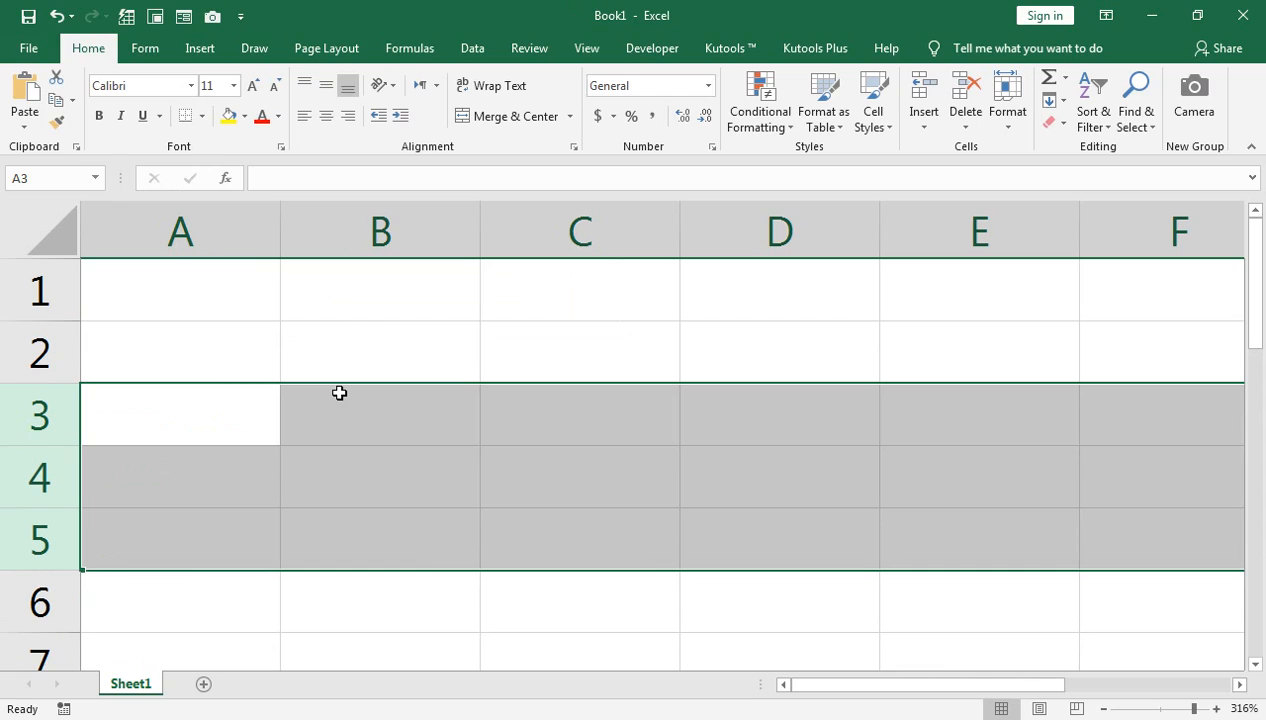
Step: Undo the clearing of rows 3 to 5, and try inserting three blank rows above them, deleting the inserted rows again
key("ctrl+z")
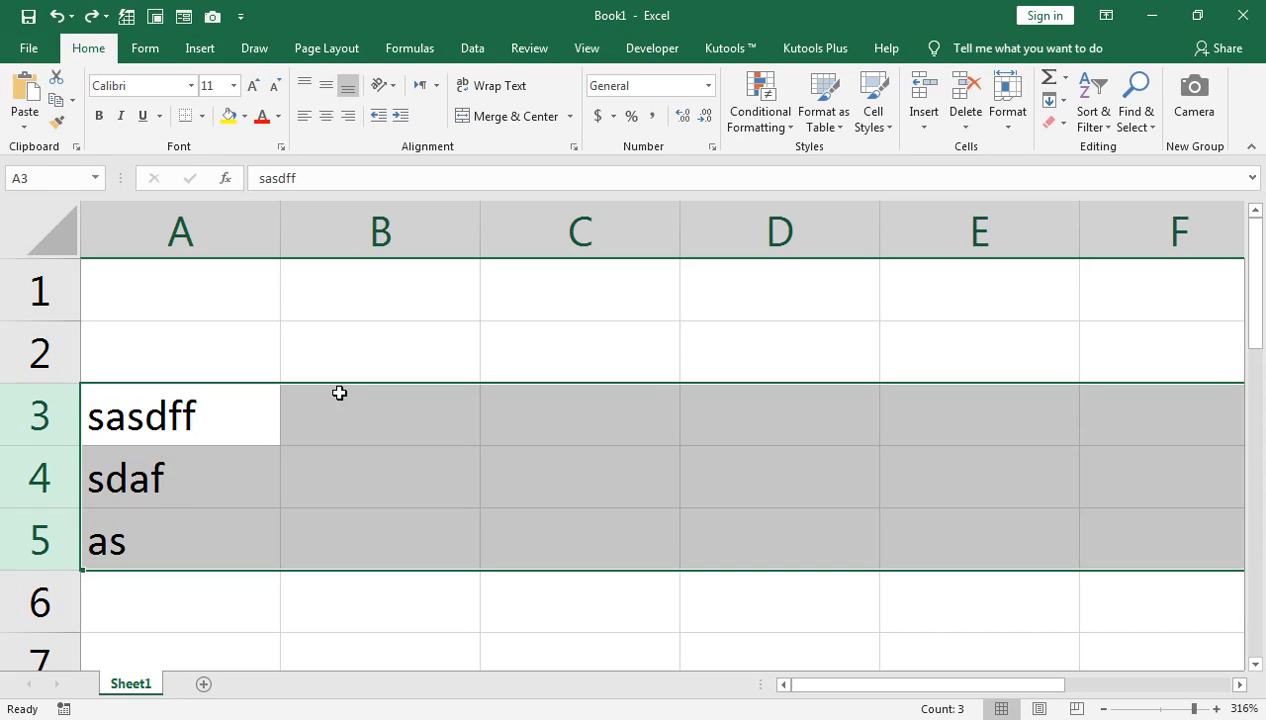
key("ctrl+shift+plus")
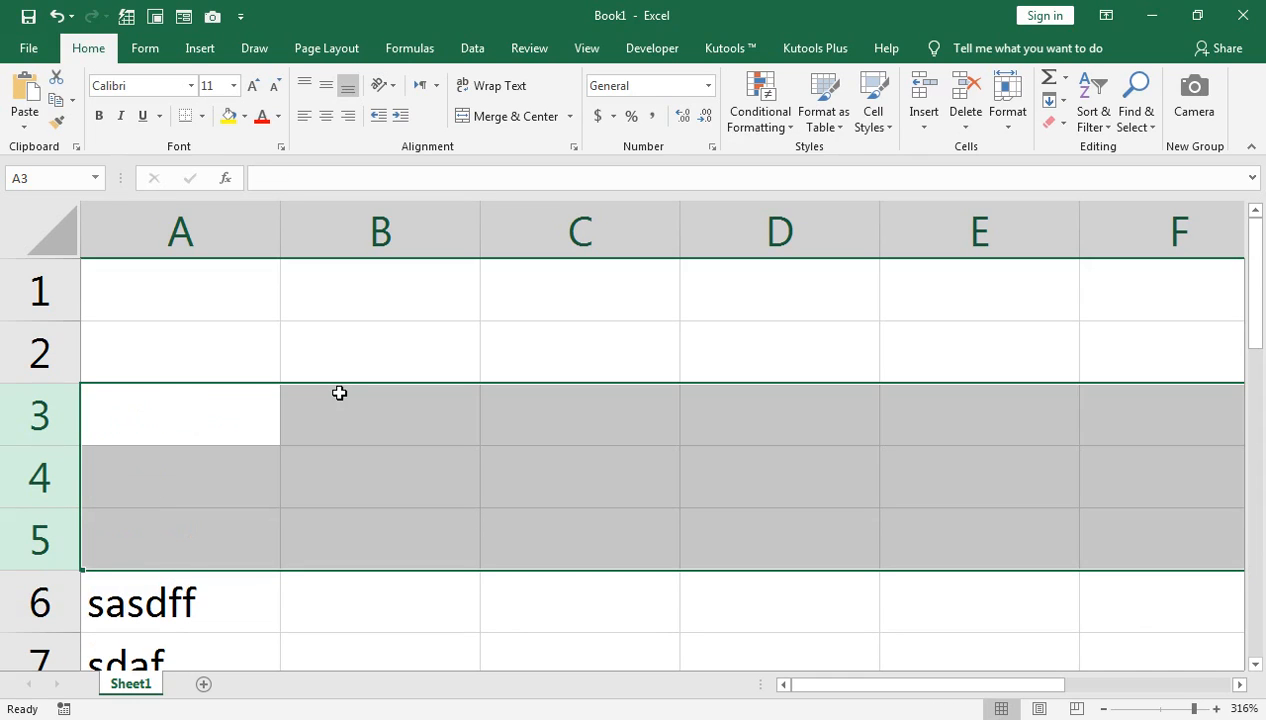
key("ctrl+minus")
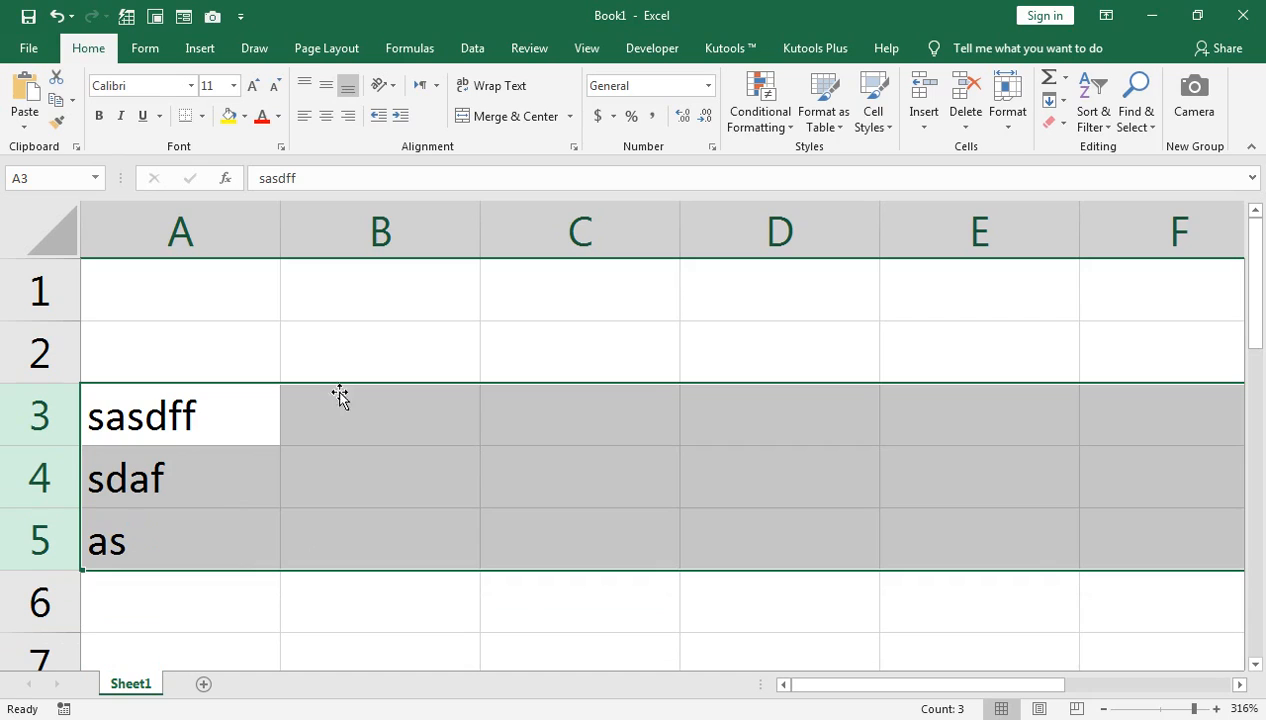
Step: Select columns A and B, try clearing their contents and inserting two blank columns before them, and undo each change
left_click(233, 229)
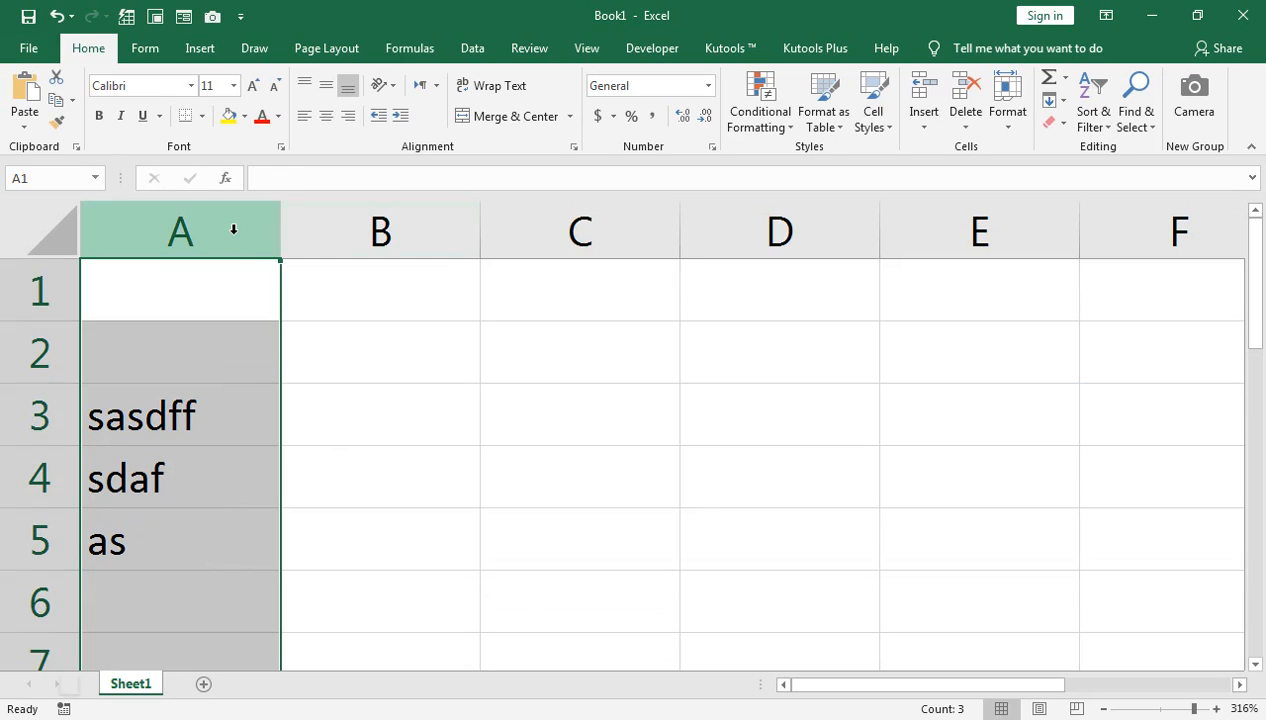
key("shift+Right")
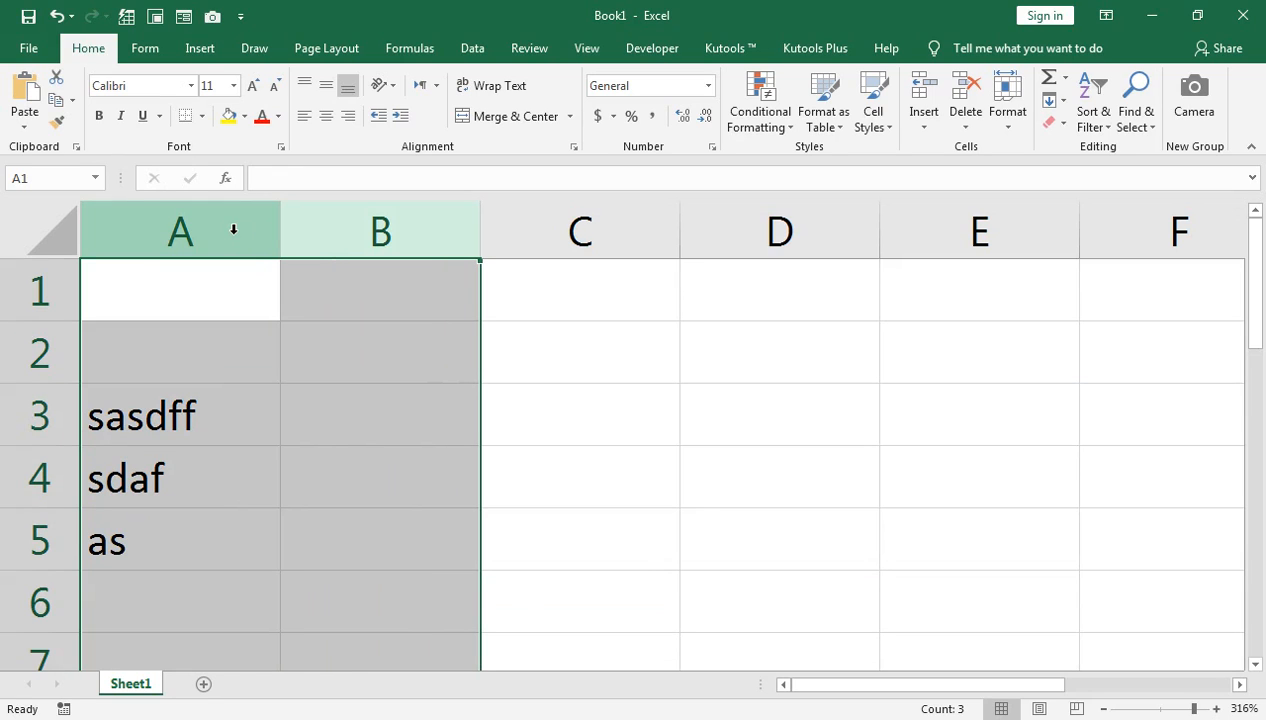
key("Delete")
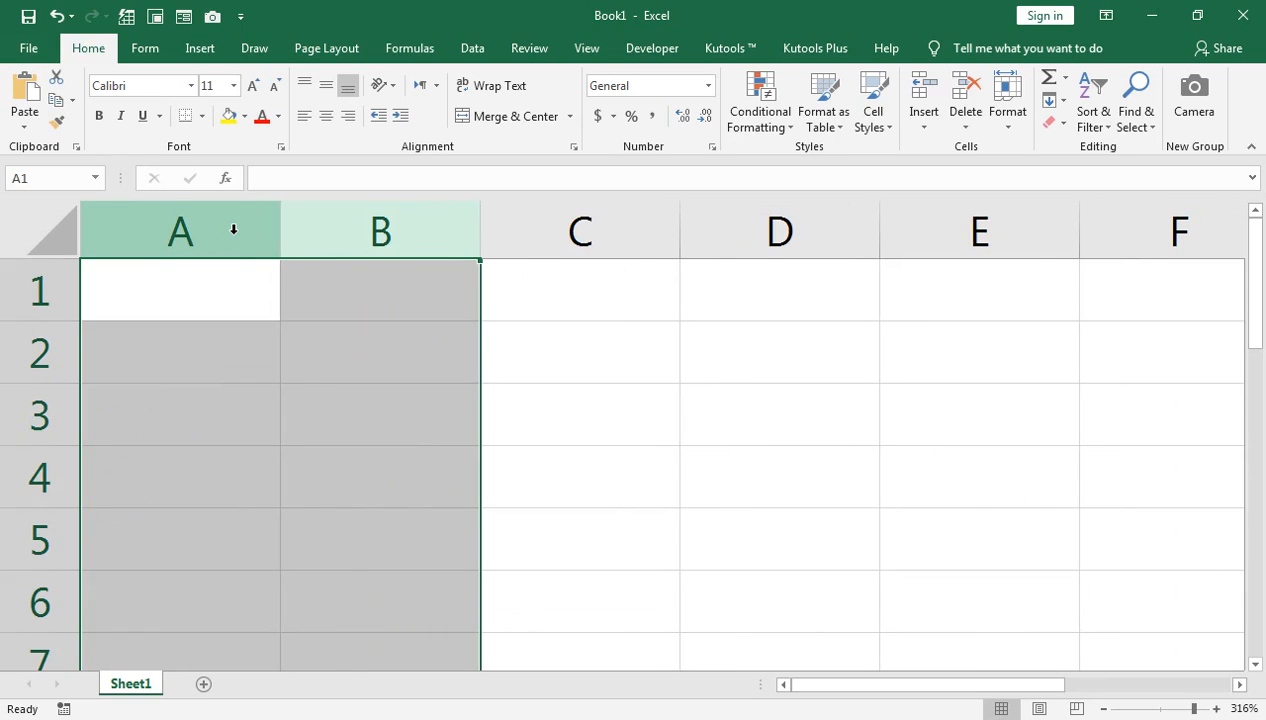
key("ctrl+z")
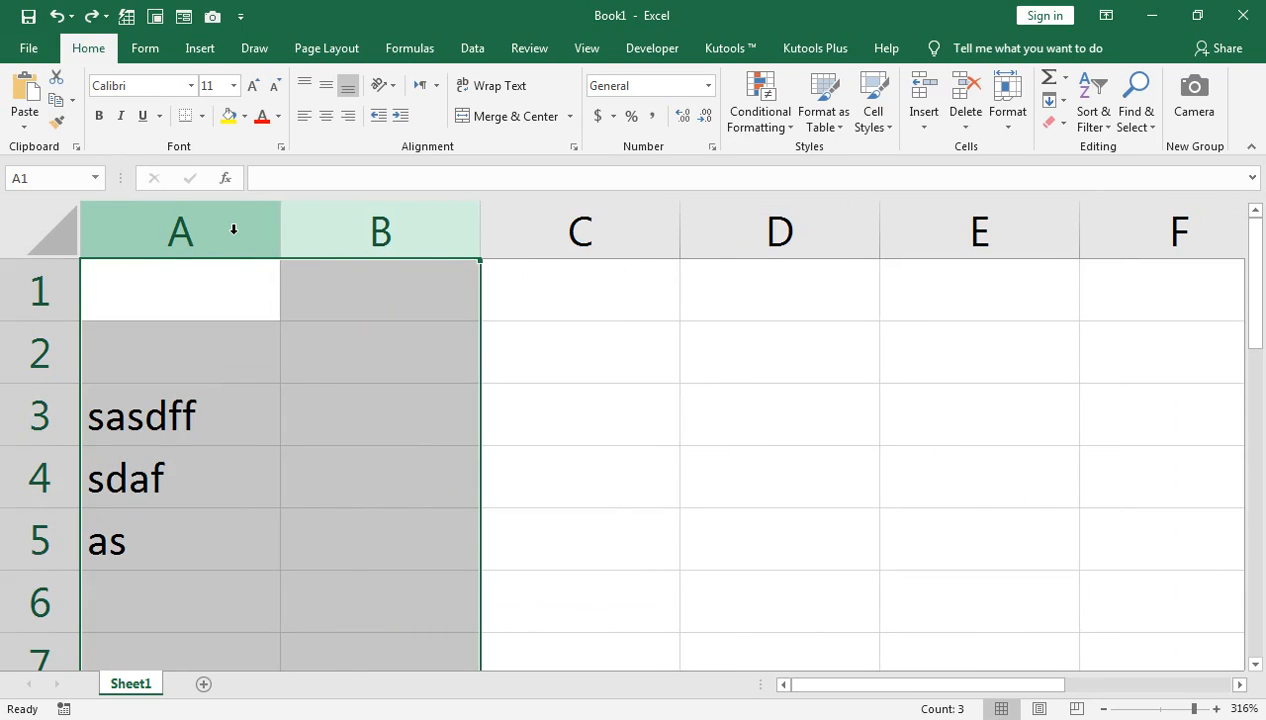
key("ctrl+shift+equal")
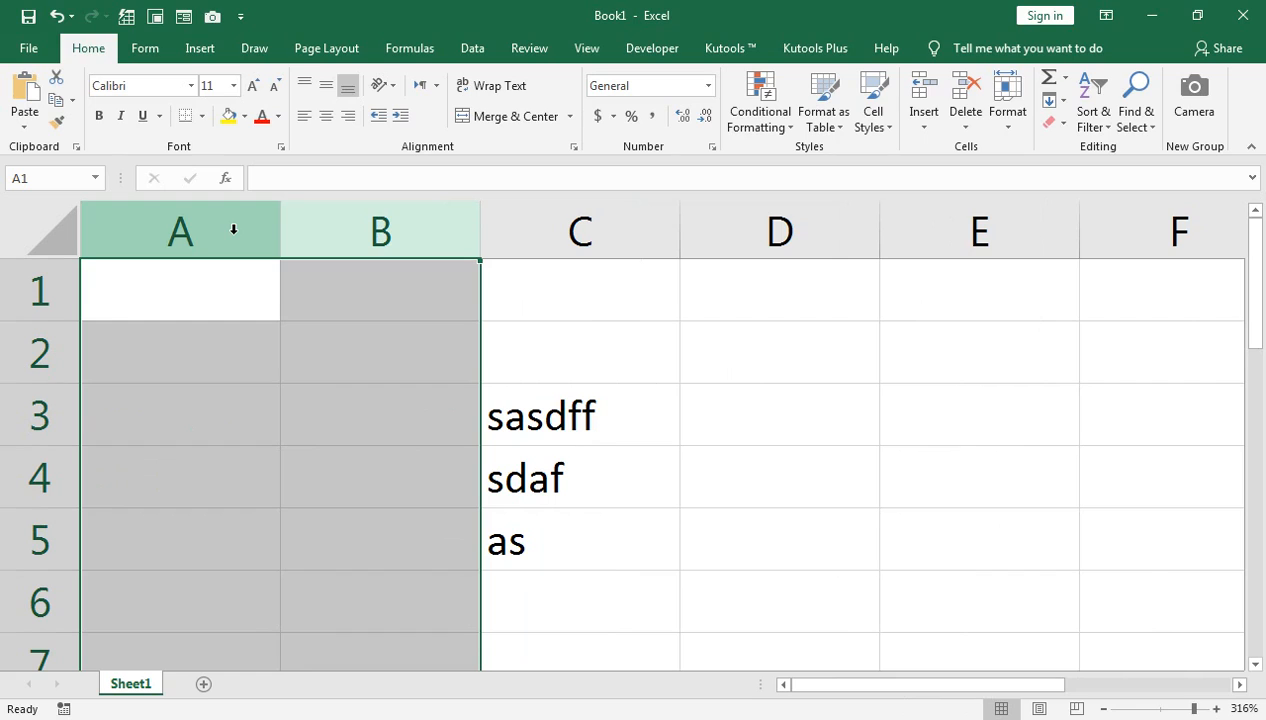
key("ctrl+z")
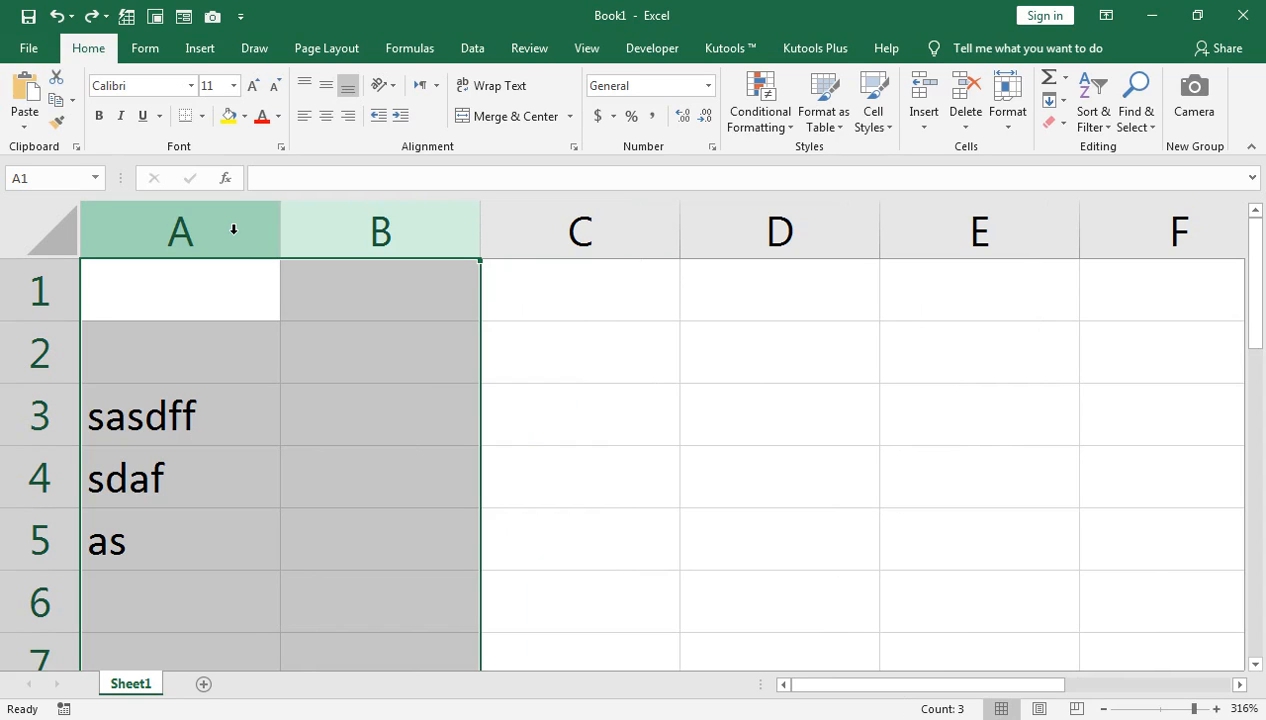
Step: Open the Delete options for cell B3 to view the shift, row and column choices, and close them without deleting
key("Right")
key("Down")
key("Down")
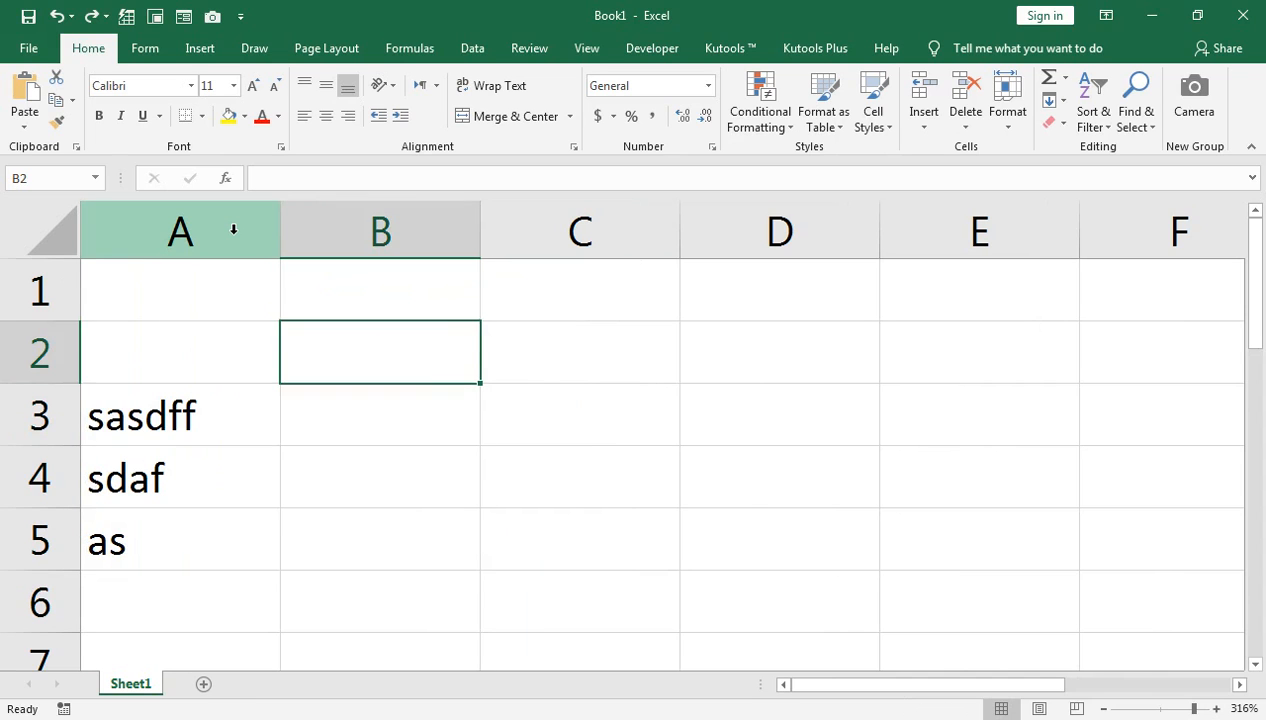
key("alt+e")
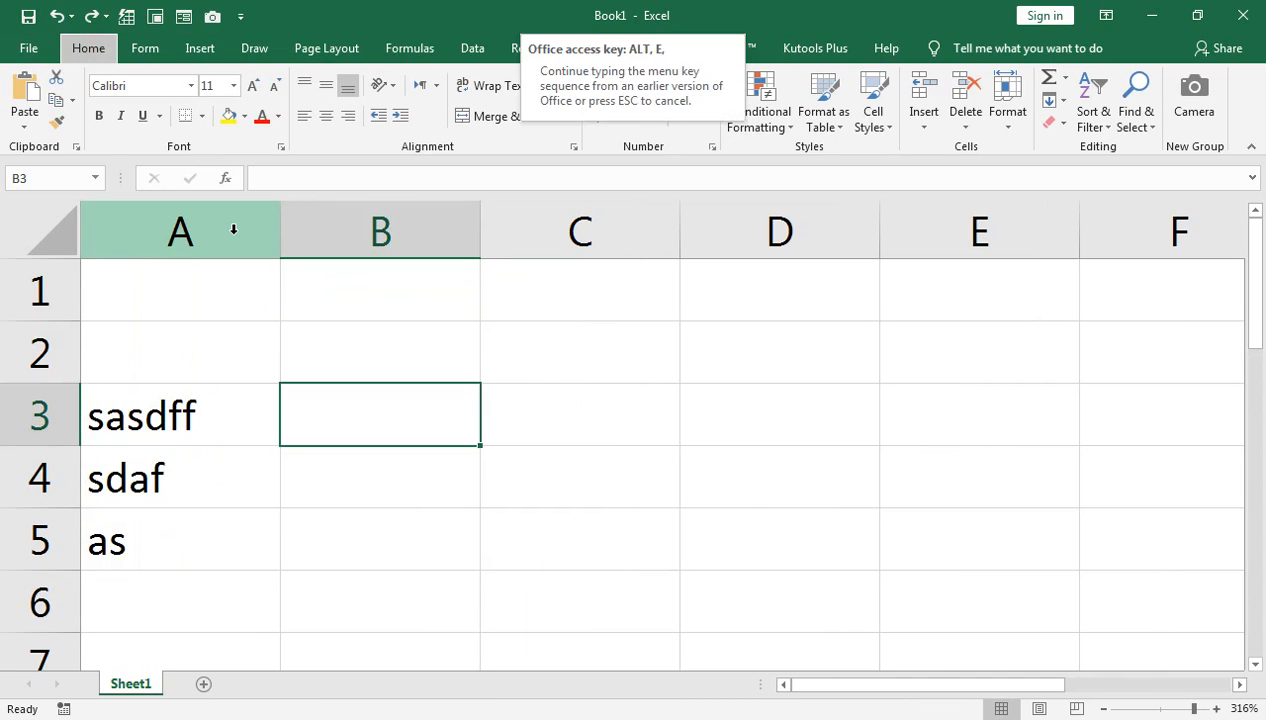
key("d")
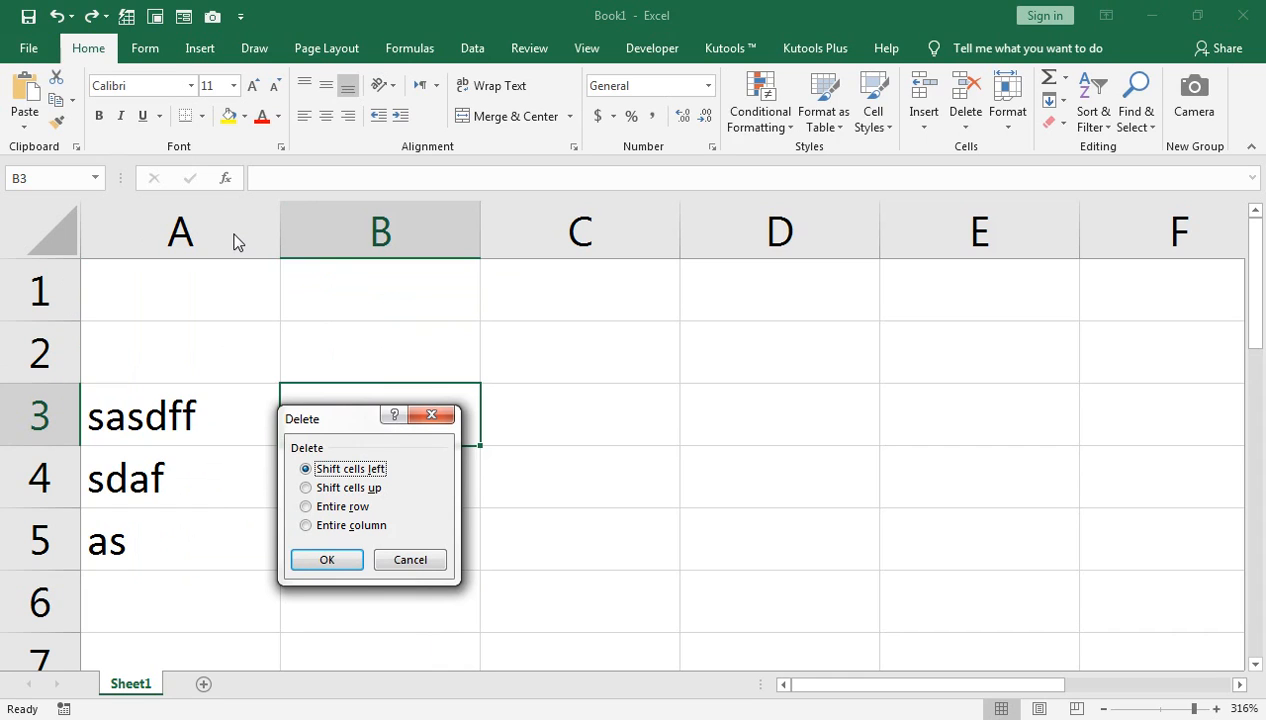
left_click_drag(345, 418, 322, 377)
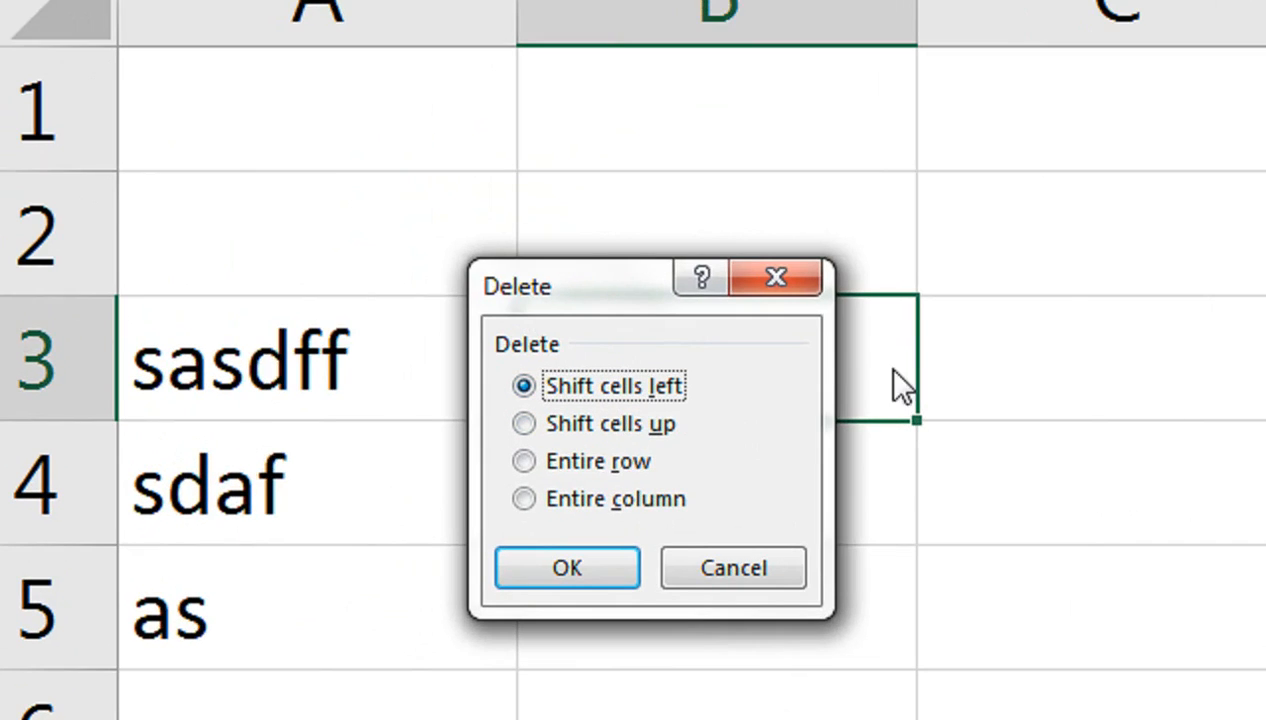
left_click_drag(607, 305, 390, 333)
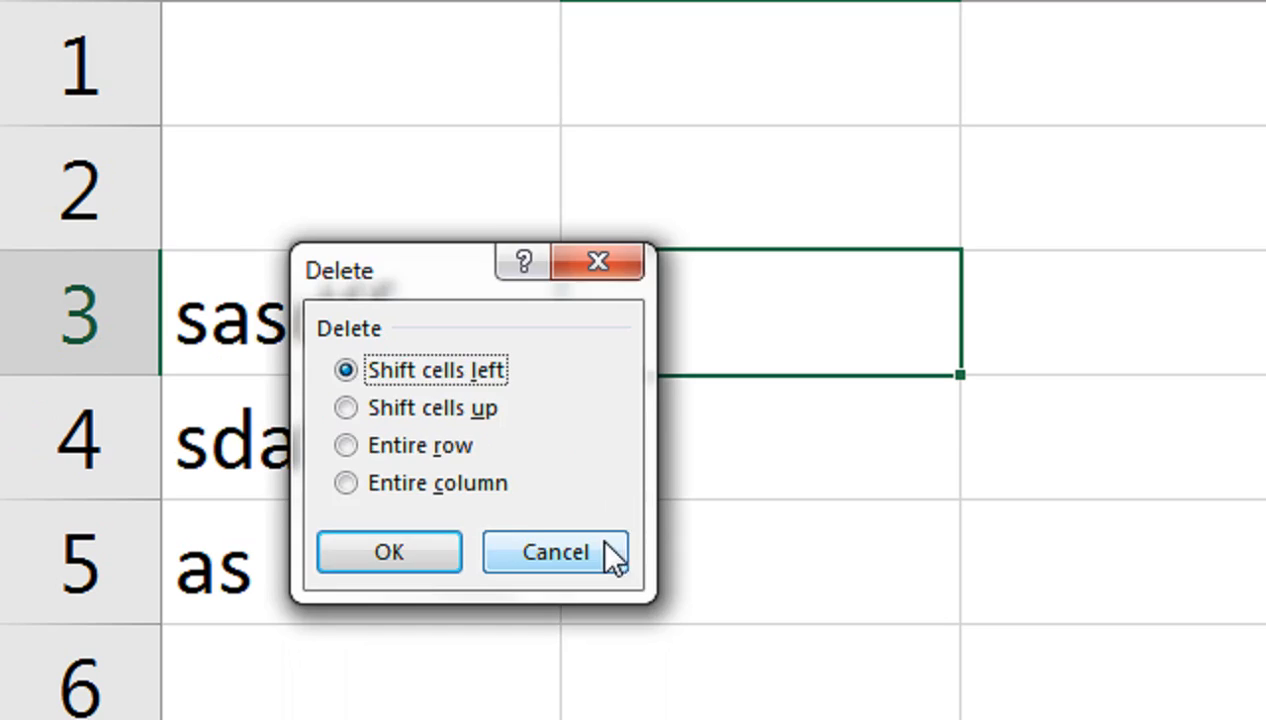
left_click(555, 552)
Step: Try deleting cell A3 with Shift cells up, and undo the deletion
left_click(440, 350)
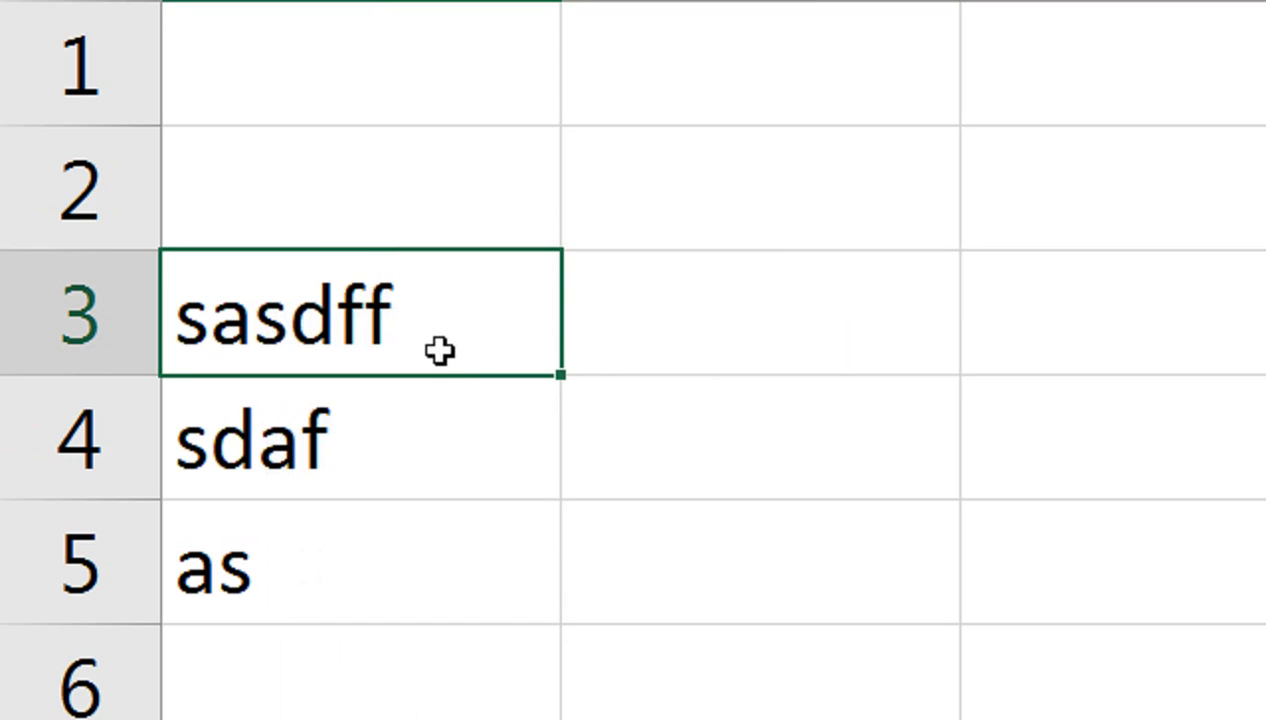
key("ctrl+minus")
left_click_drag(407, 275, 740, 258)
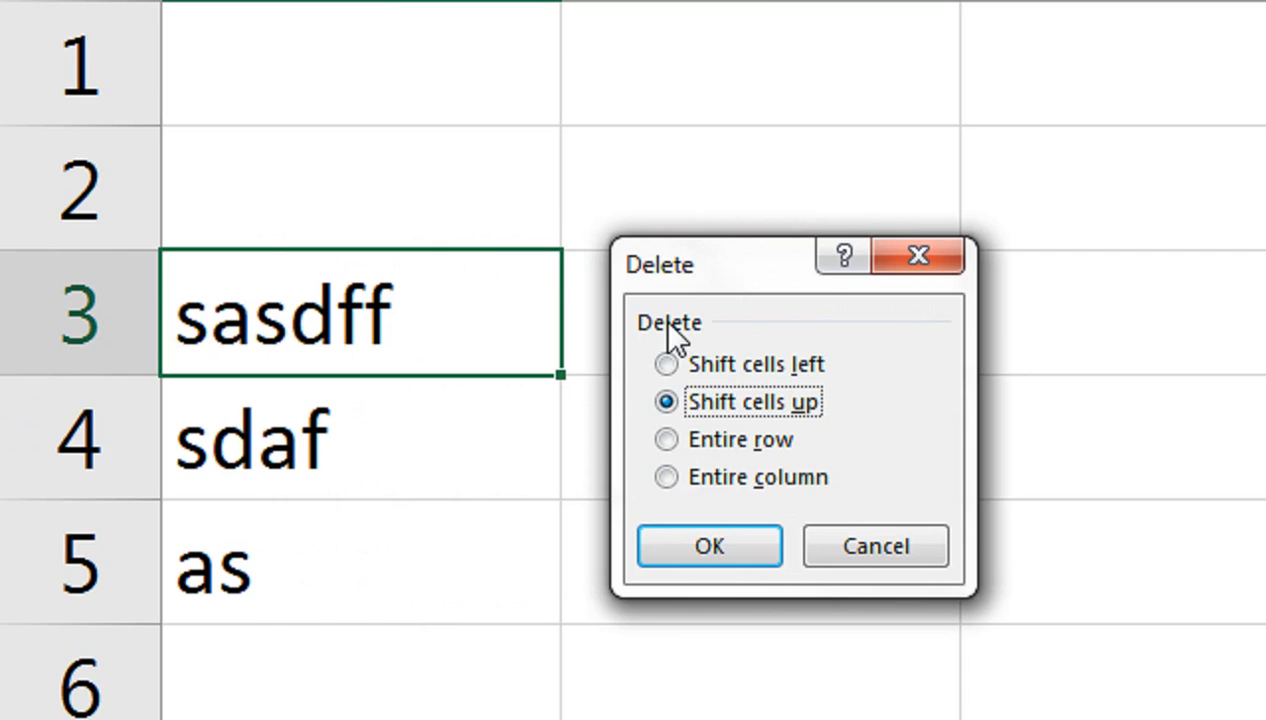
left_click(720, 541)
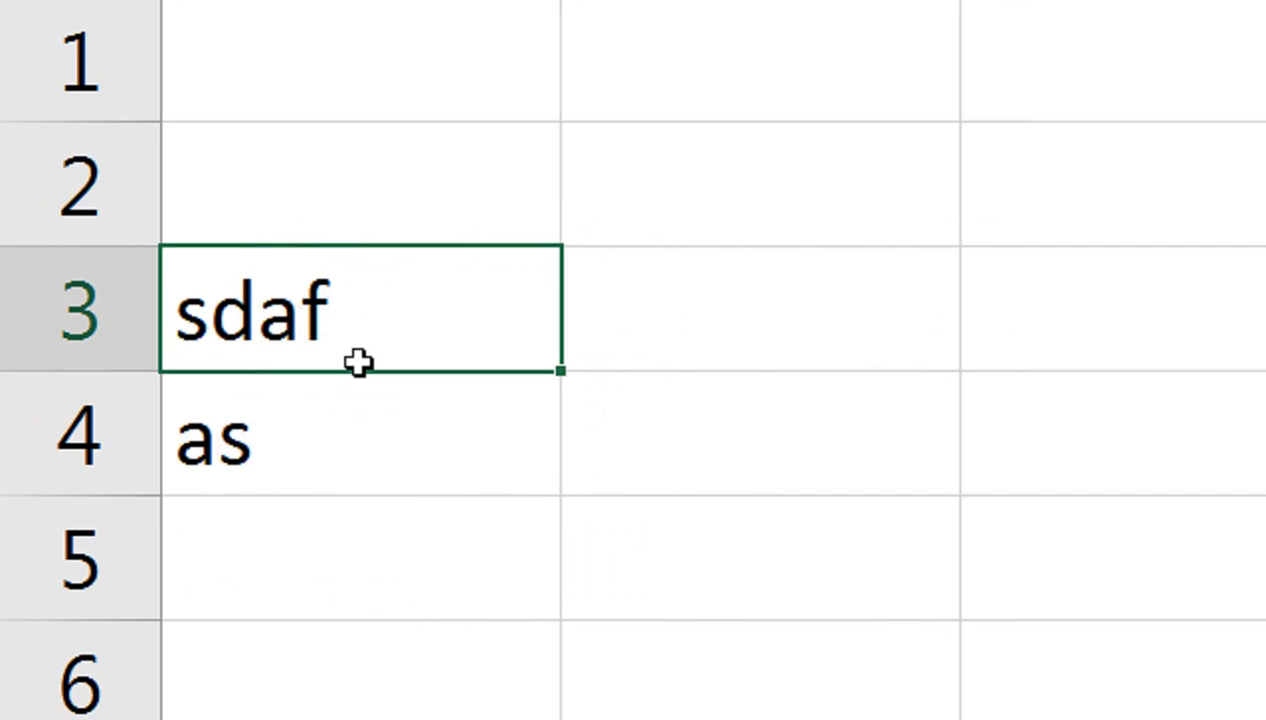
key("ctrl+z")
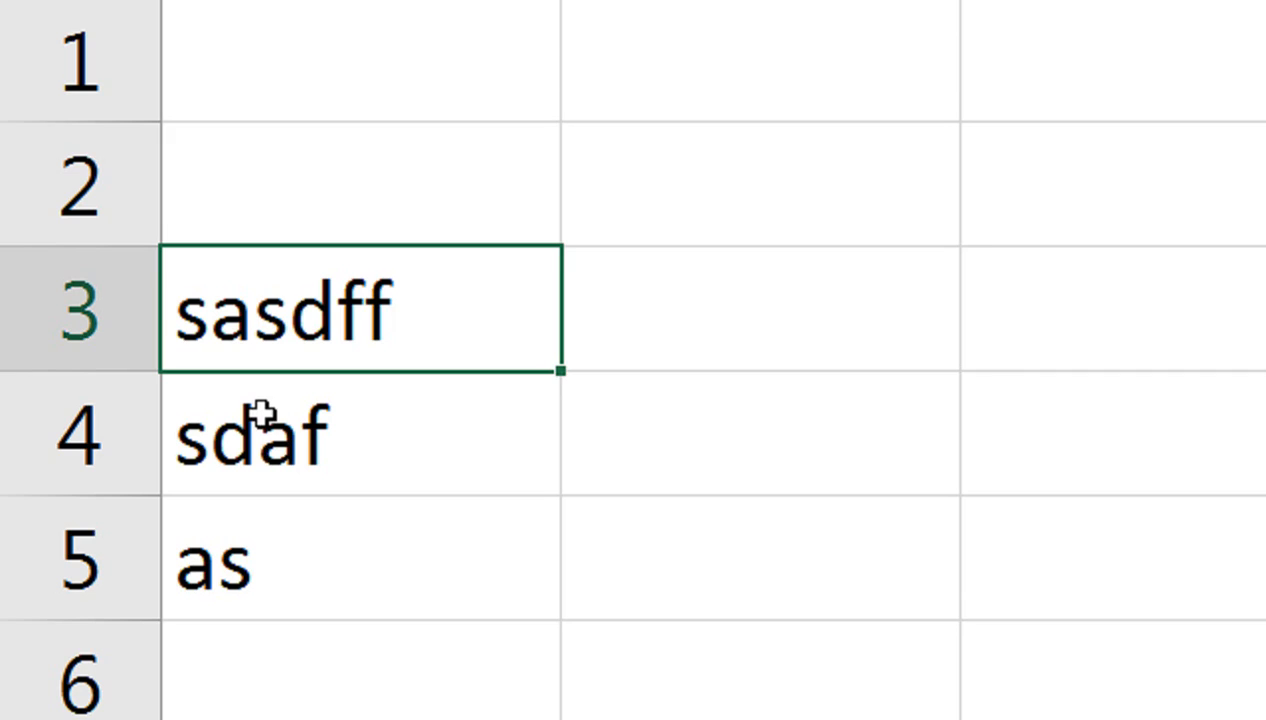
Step: Try deleting the entire row of cell A3, and undo the deletion
key("ctrl+minus")
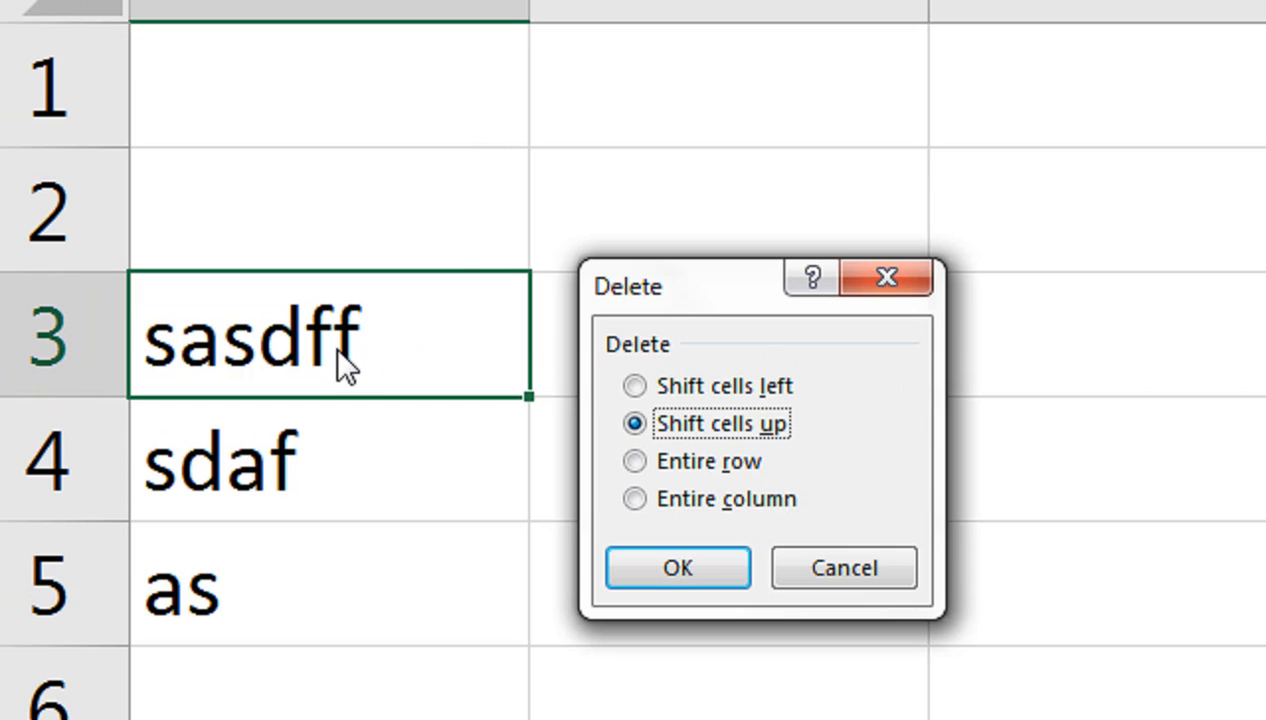
key("Down")
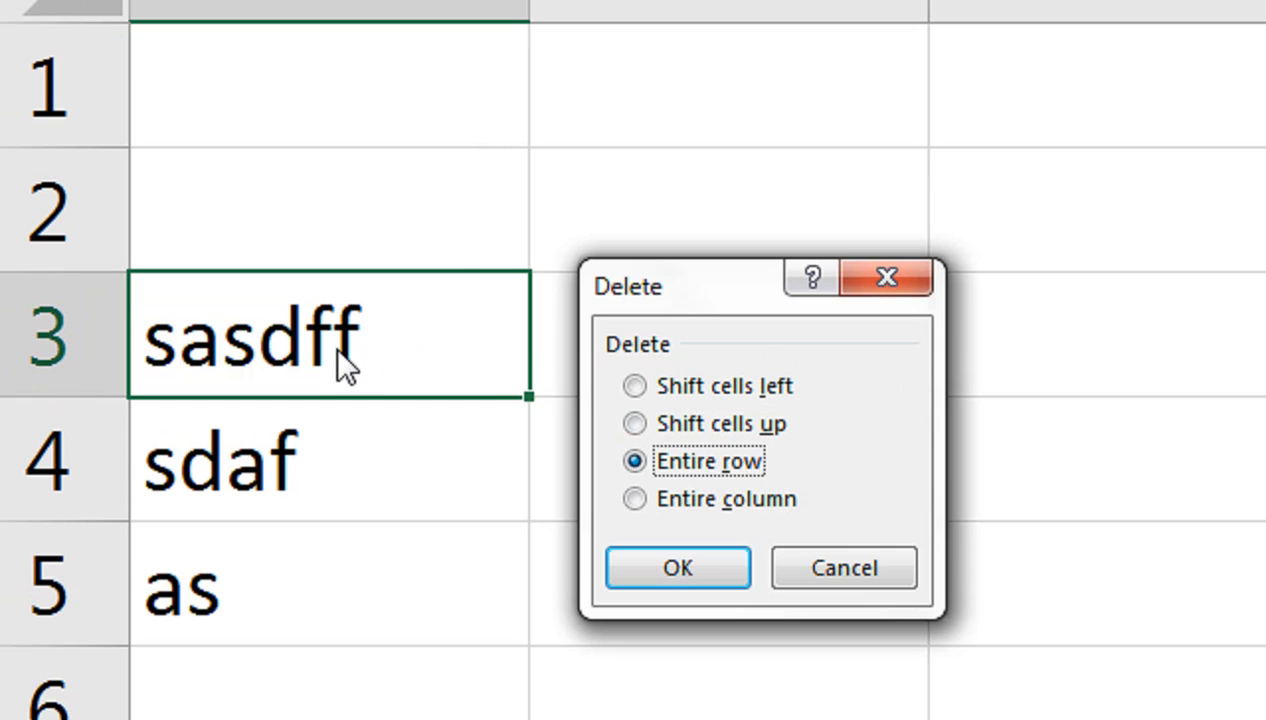
key("Return")
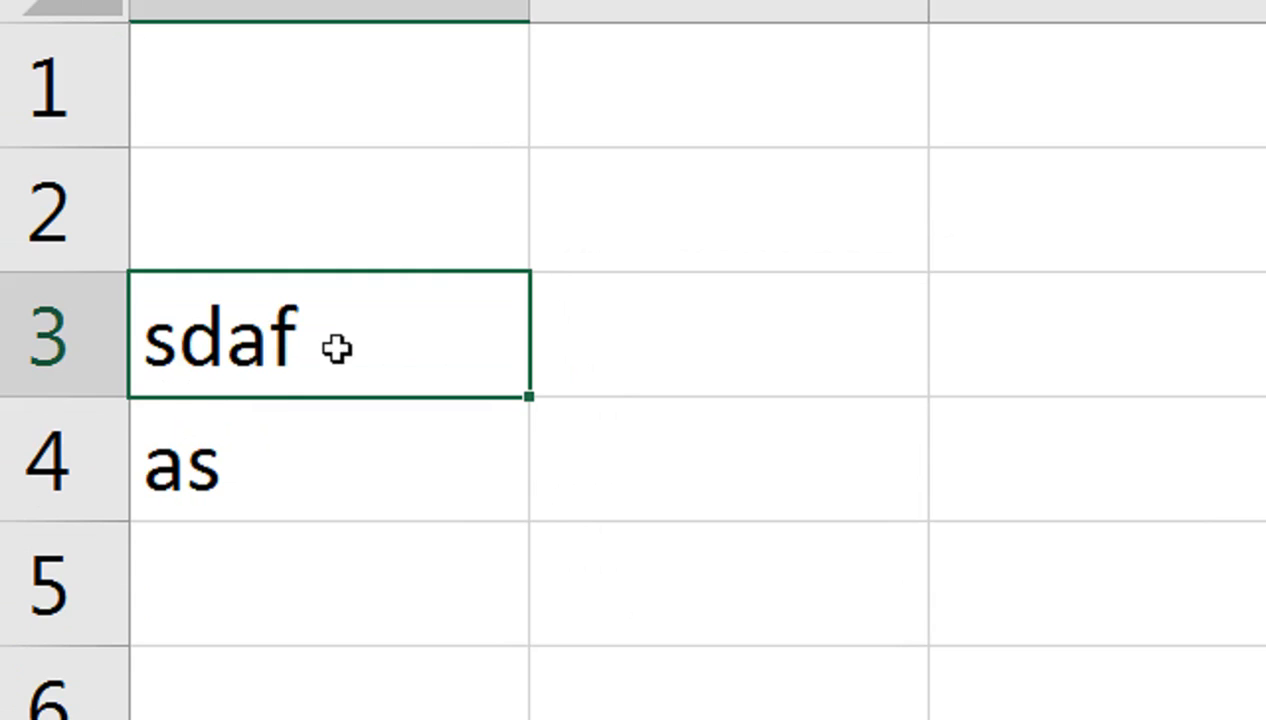
key("ctrl+z")
Step: Delete the entire column containing cell A3 using the Entire column option
key("ctrl+minus")
key("Down")
key("Down")
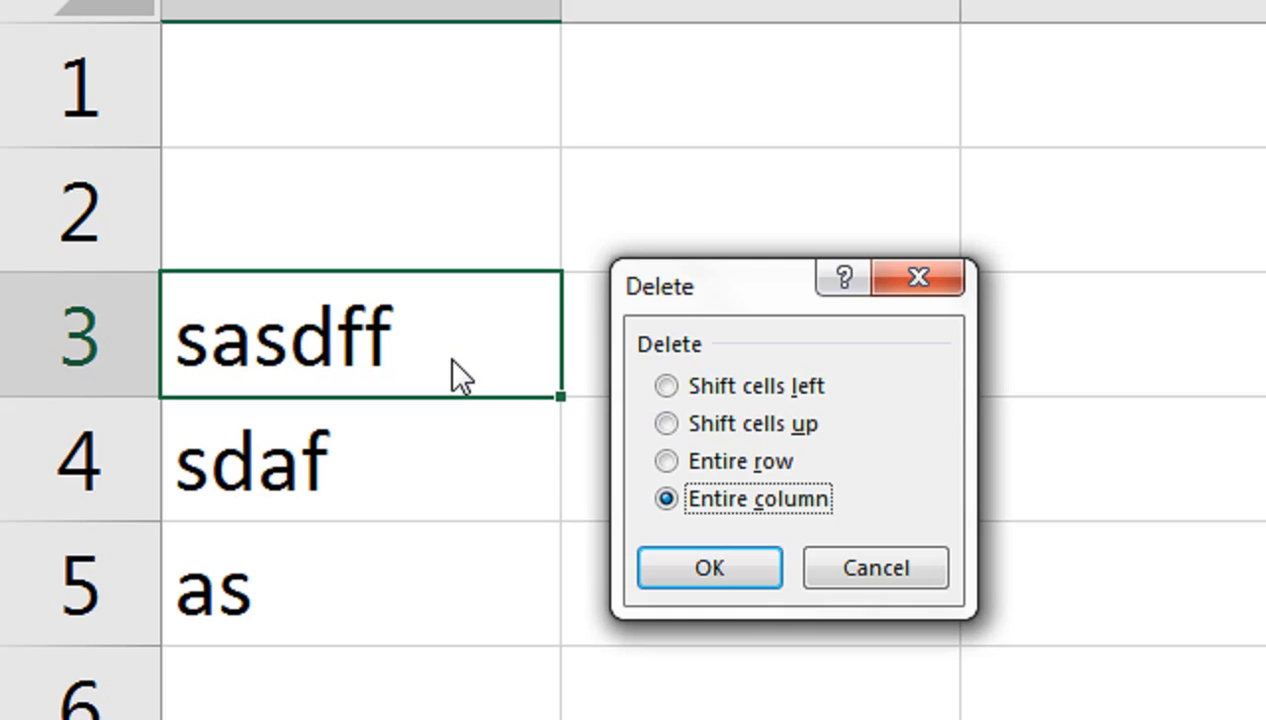
key("Return")
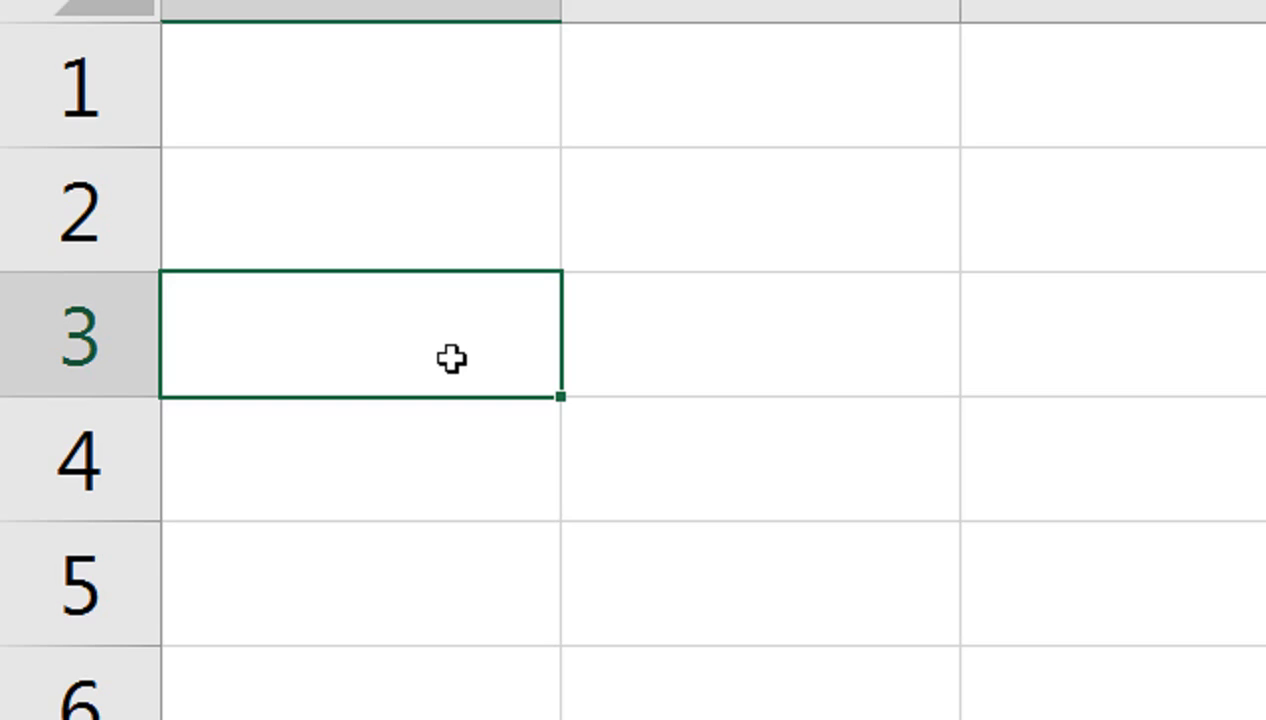
Step: View the Delete options for the empty cell A3, cancel them, and return to cell A1
key("ctrl+minus")
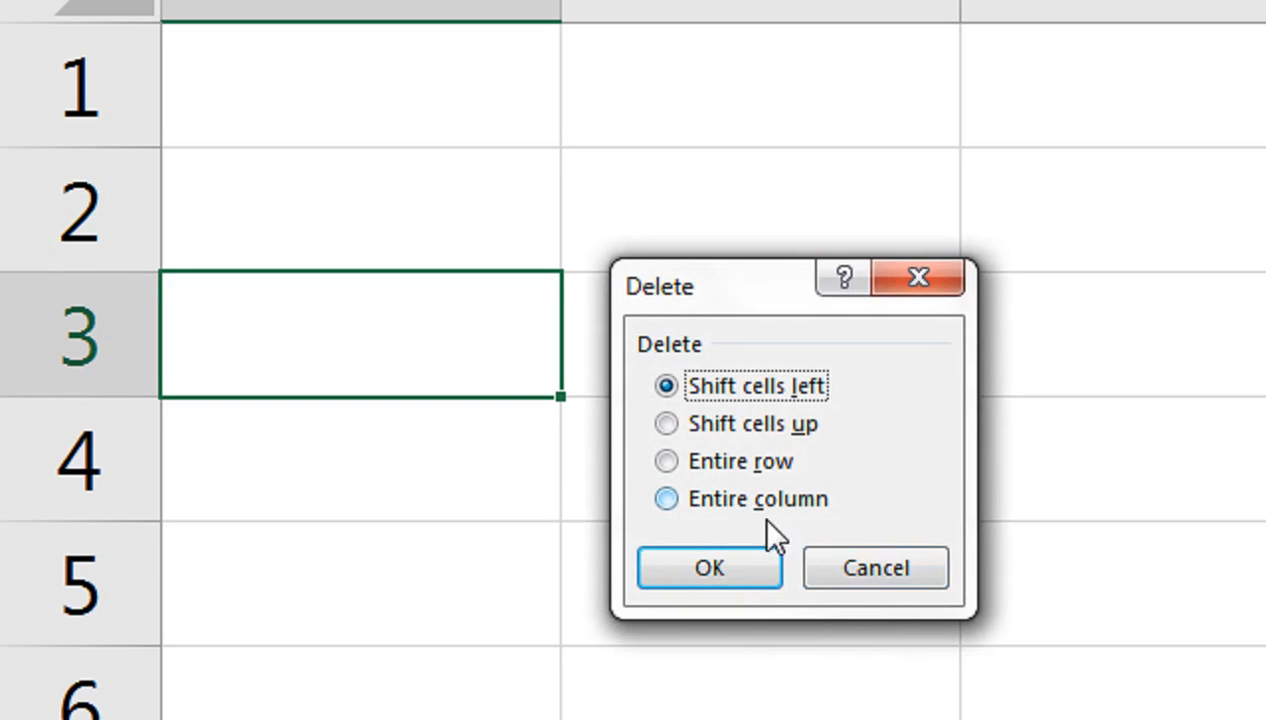
left_click(842, 569)
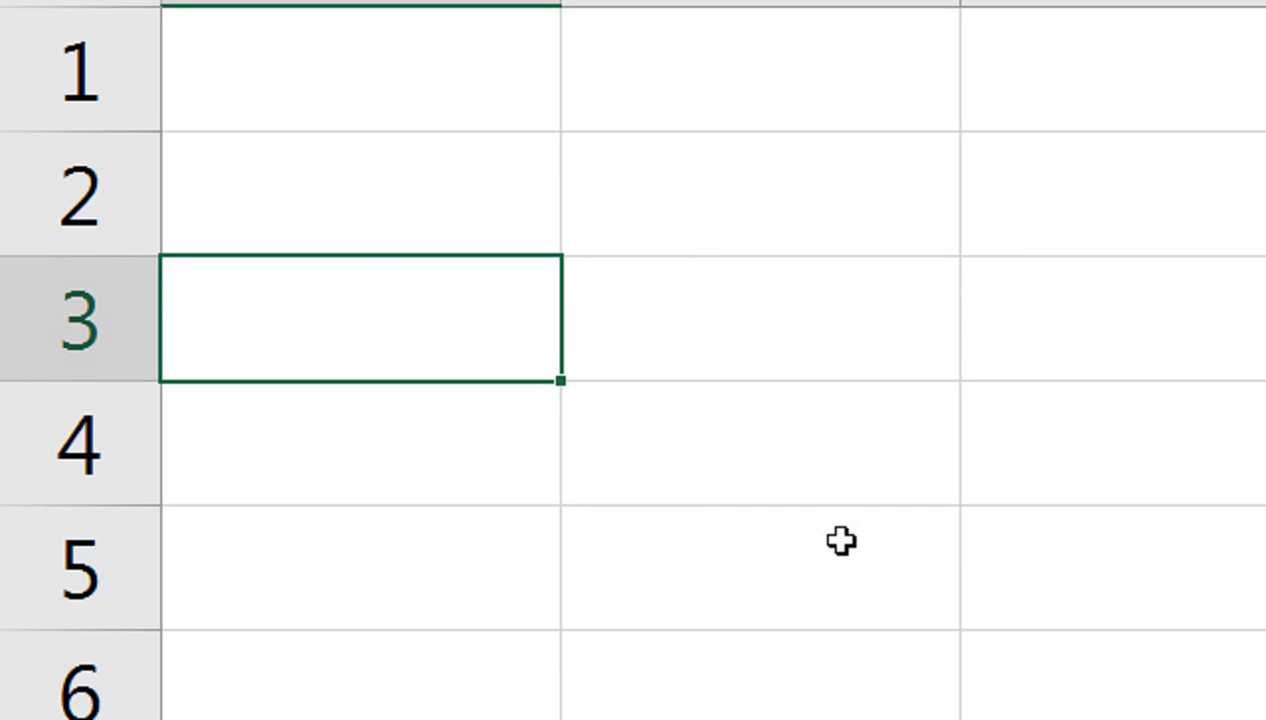
key("ctrl+Home")
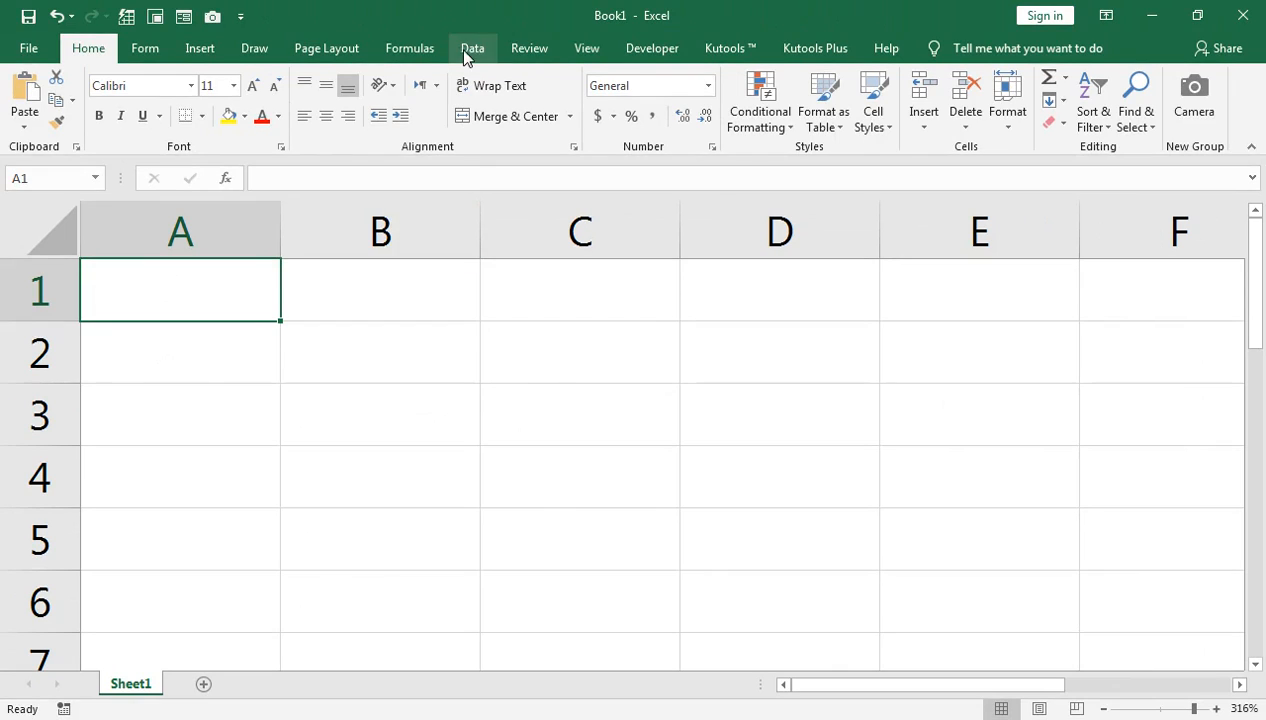
Step: Enter the text Roshi Computer in cell A1
left_click(472, 50)
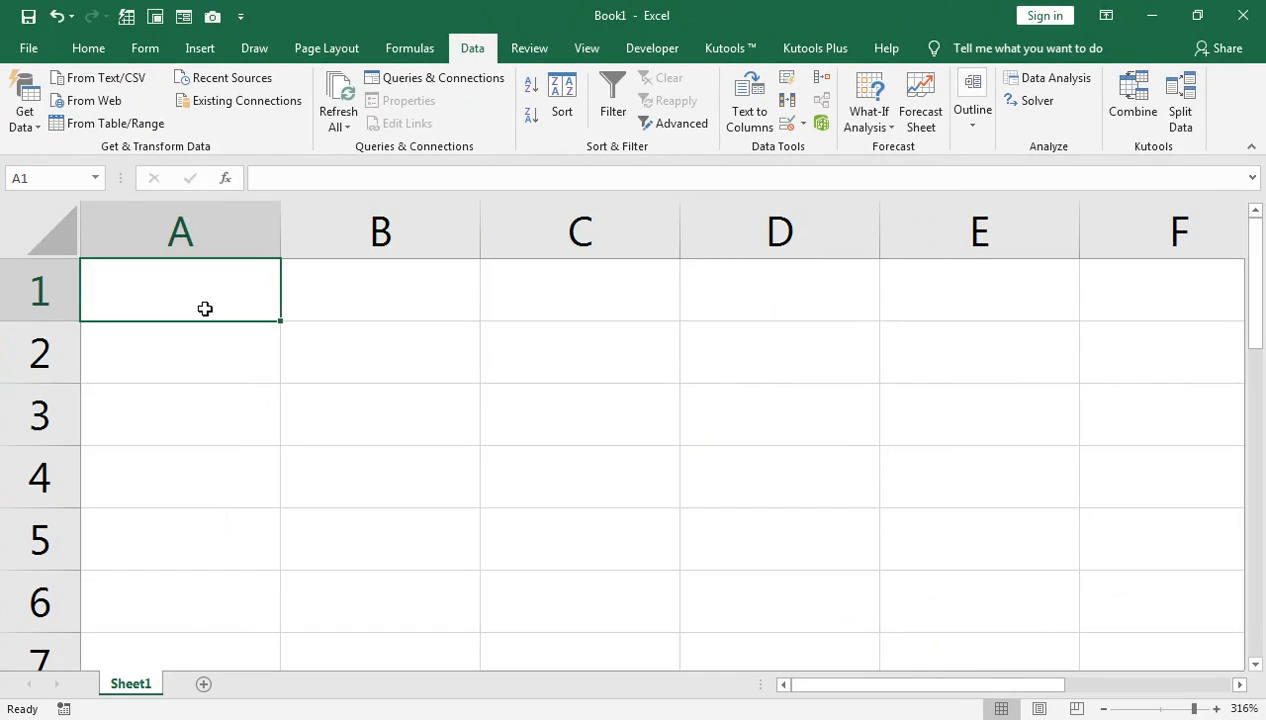
type("roshi")
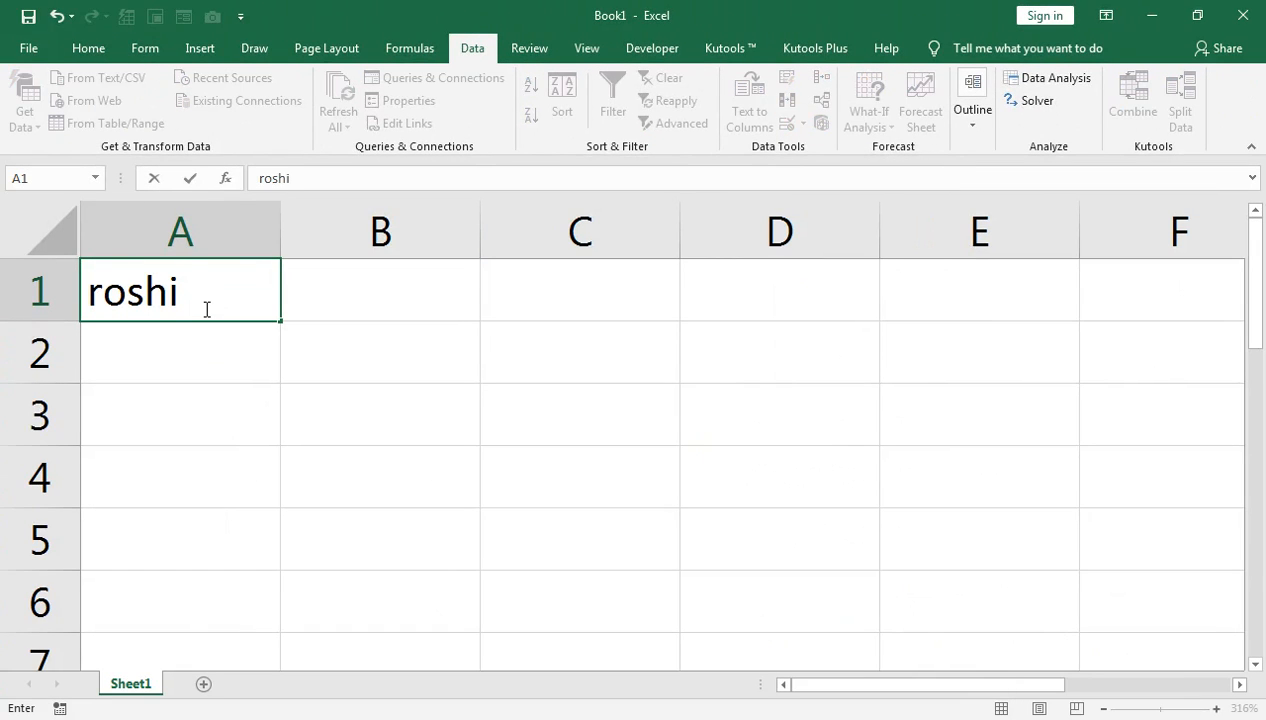
key("BackSpace")
key("BackSpace")
key("BackSpace")
key("BackSpace")
key("BackSpace")
type("Ro")
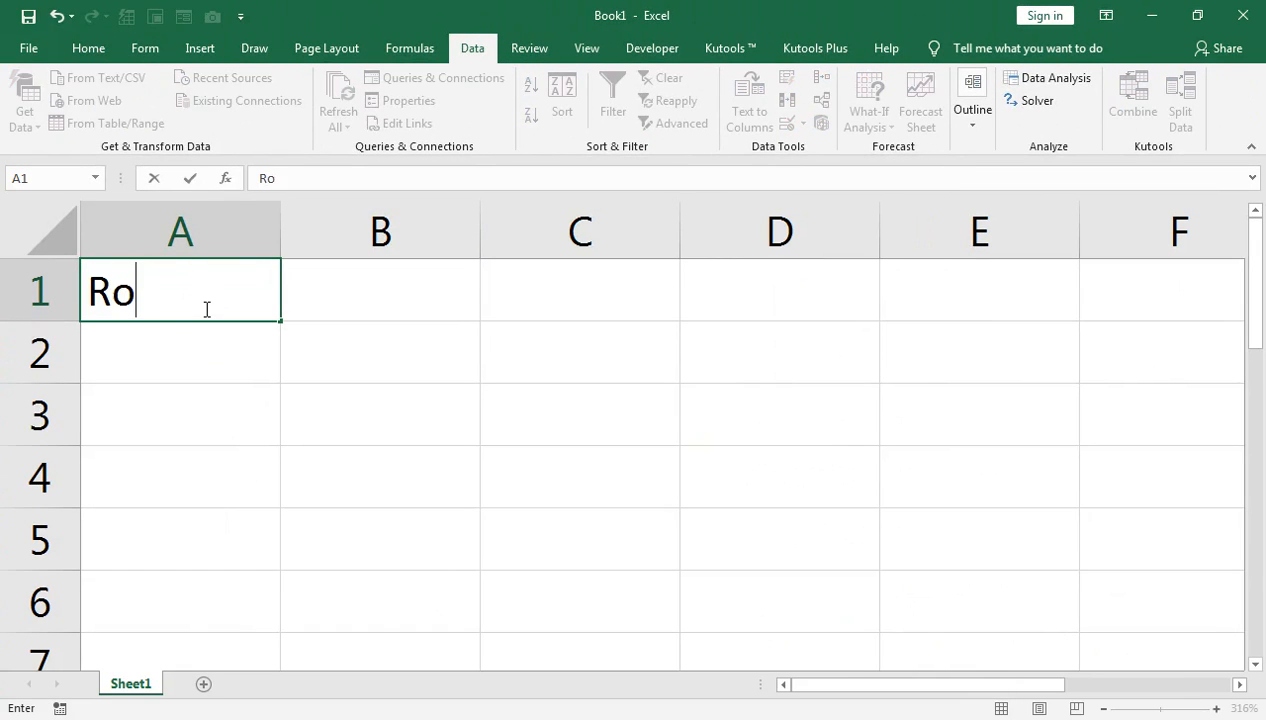
type("shi C")
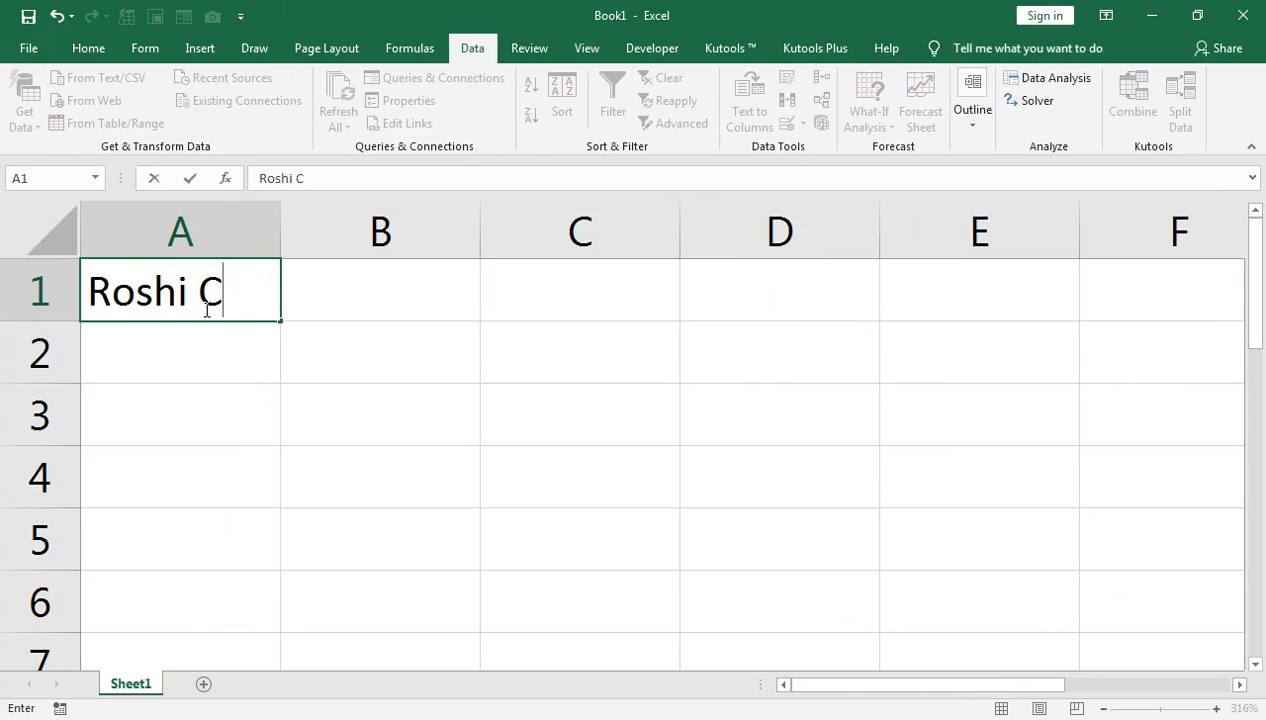
type("omputer")
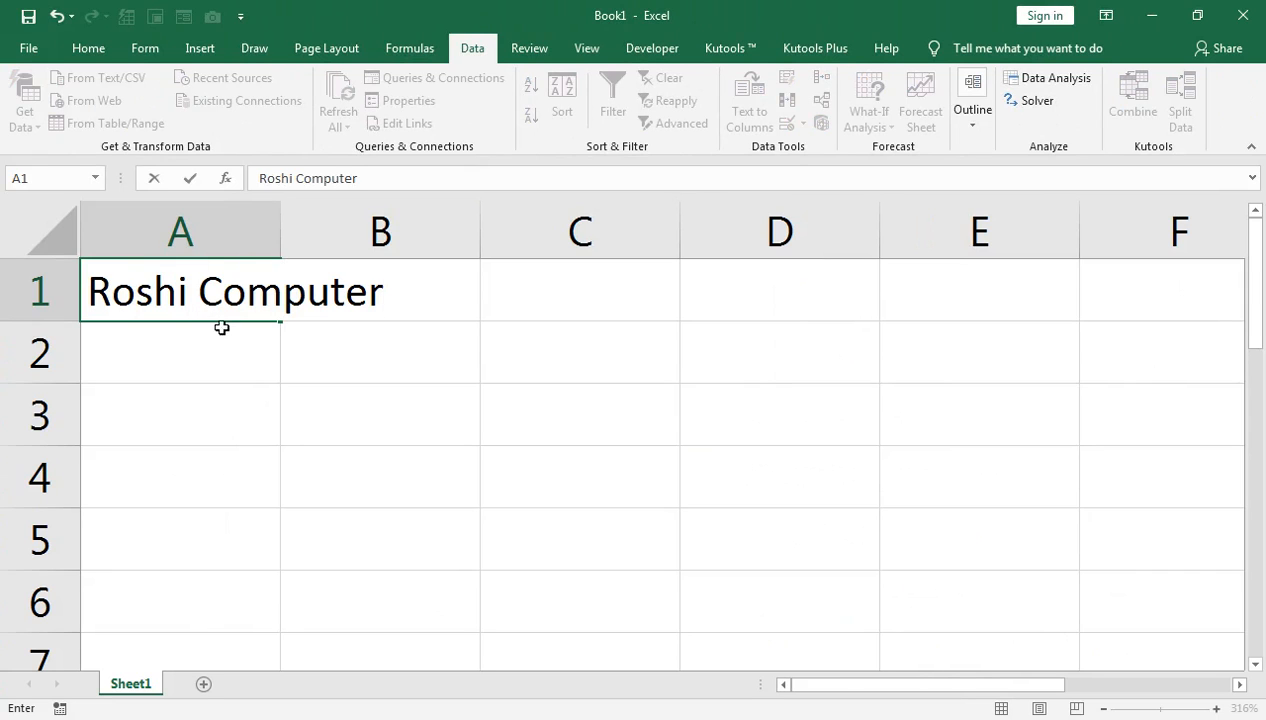
left_click(229, 353)
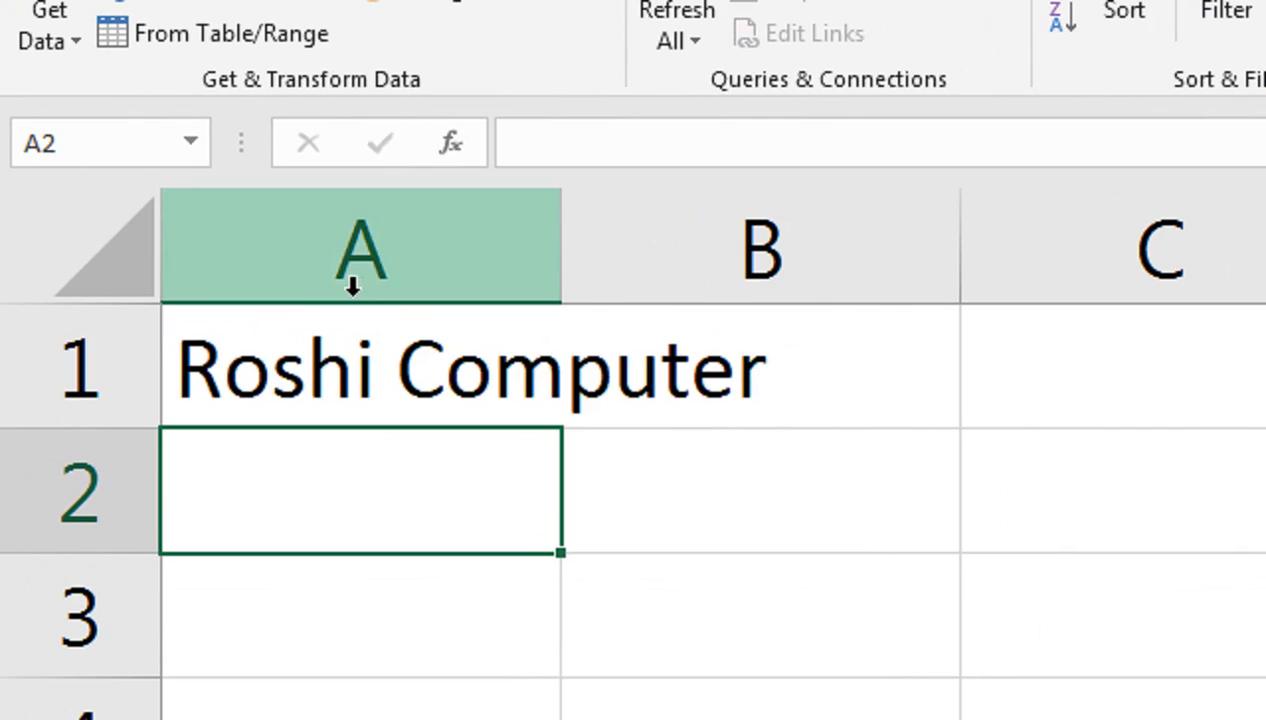
Step: Split the text in cell A1 into two columns with Text to Columns, using the Fixed width data type
double_click(268, 360)
left_click(316, 444)
left_click(320, 393)
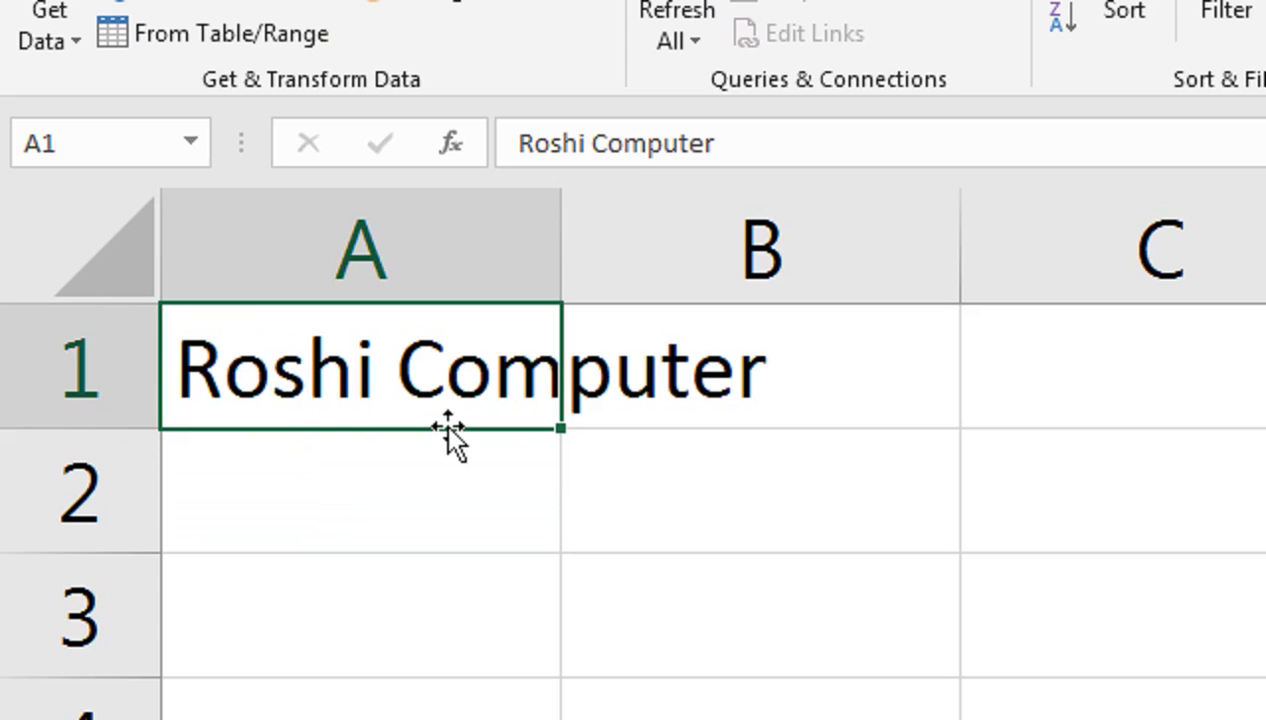
key("alt+a")
key("e")
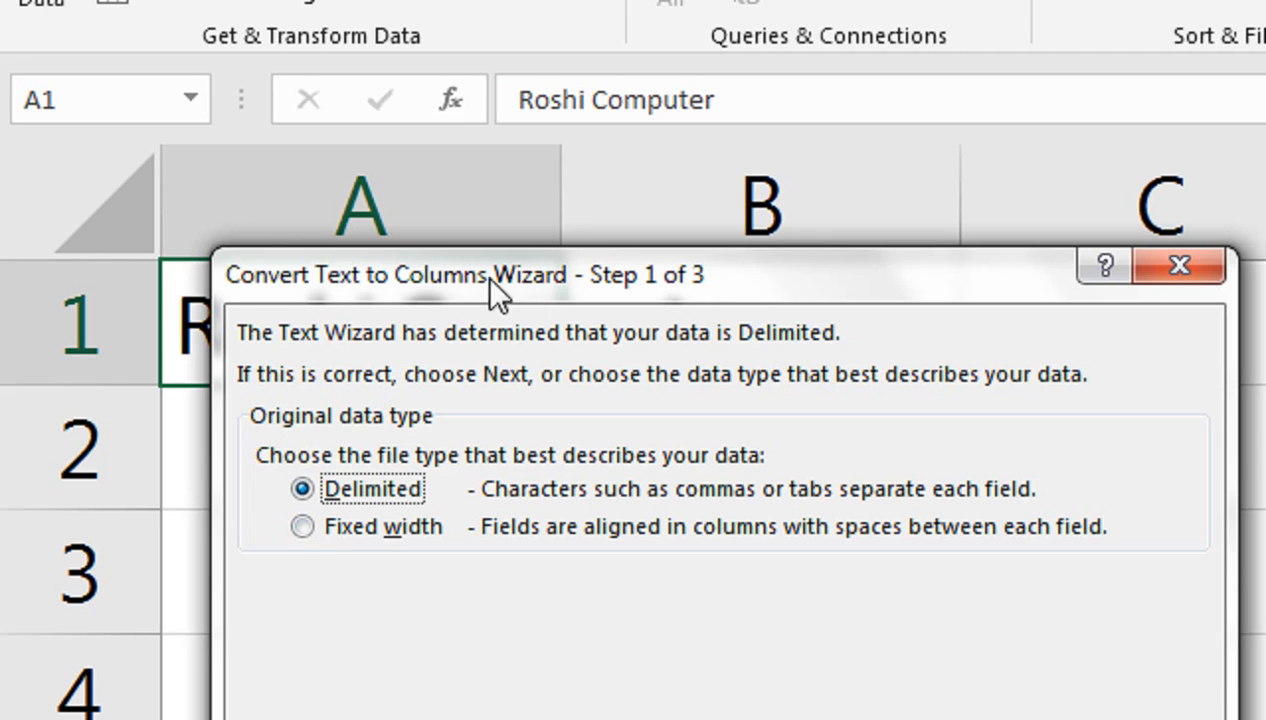
left_click_drag(480, 276, 945, 205)
left_click(733, 456)
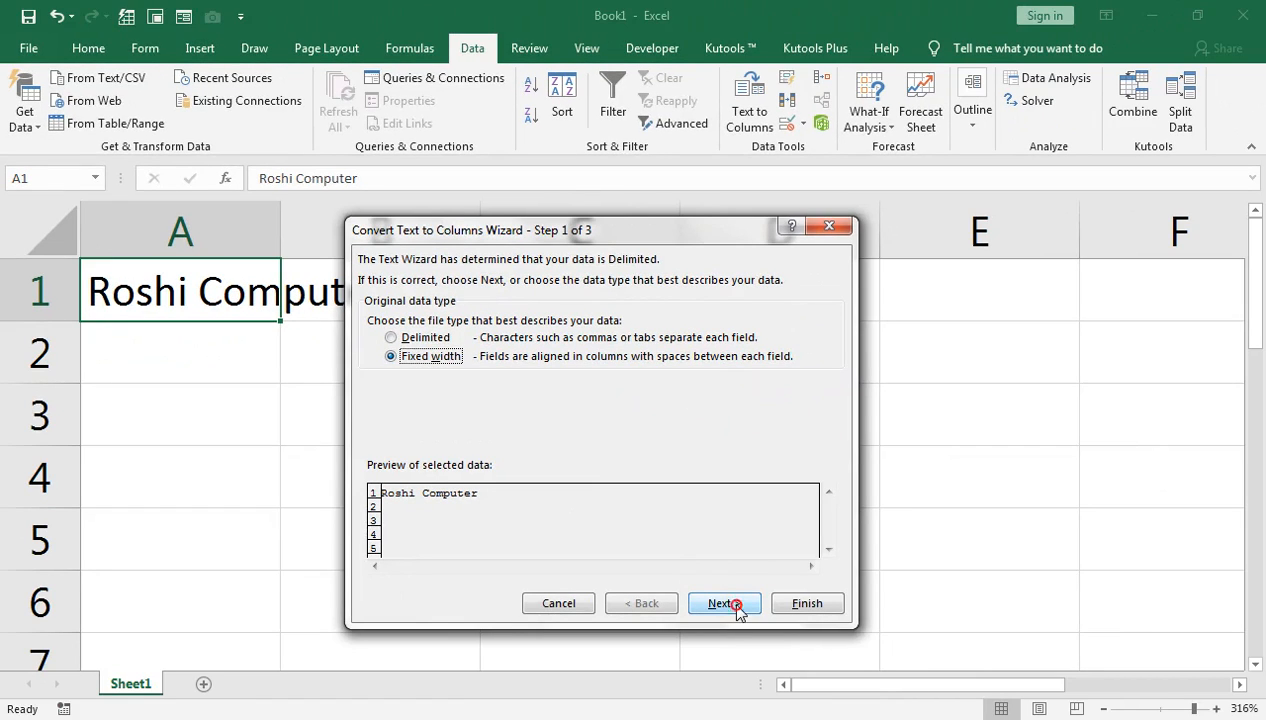
left_click(722, 603)
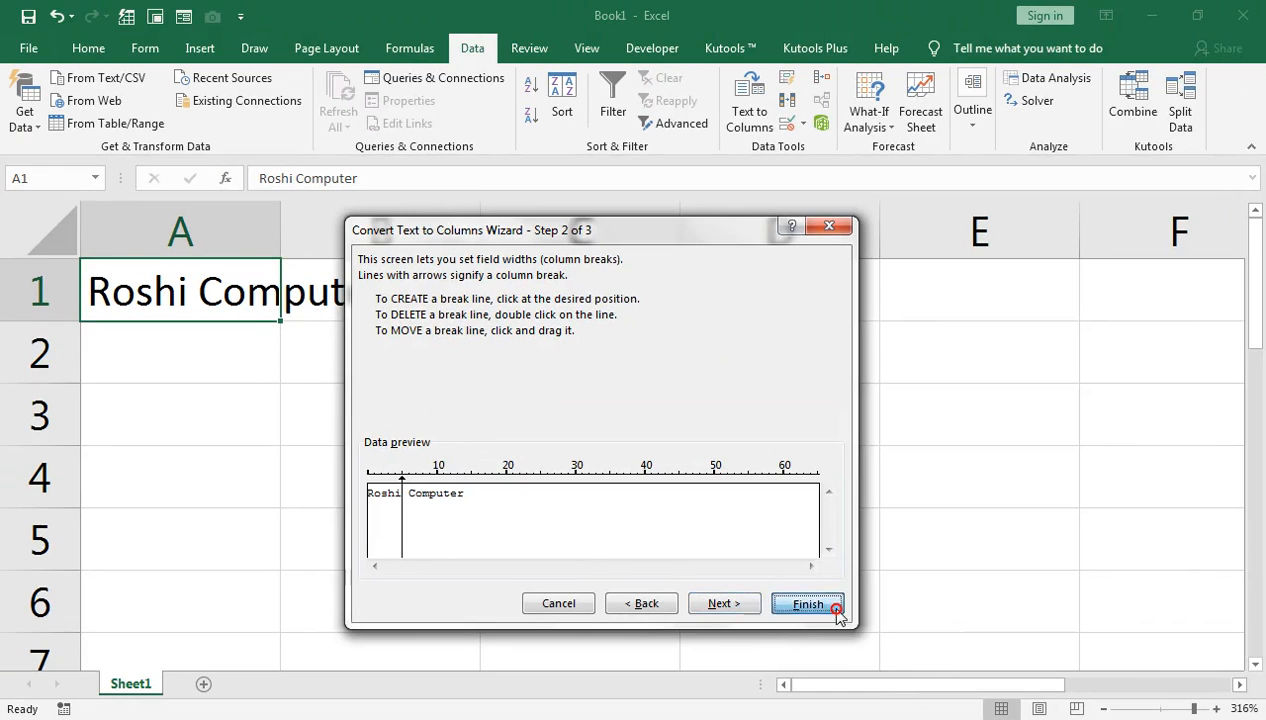
left_click(805, 602)
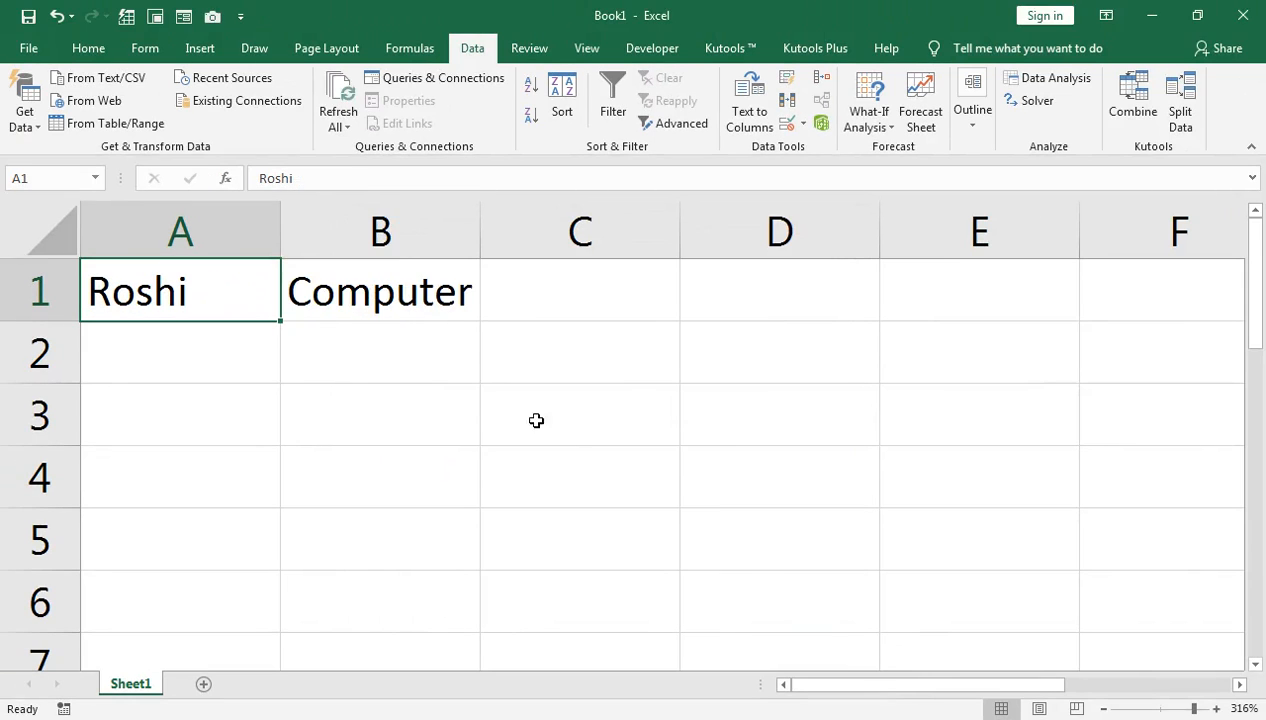
Step: Review the split text in cells B1 and A1, and clear the contents of both cells
left_click(629, 362)
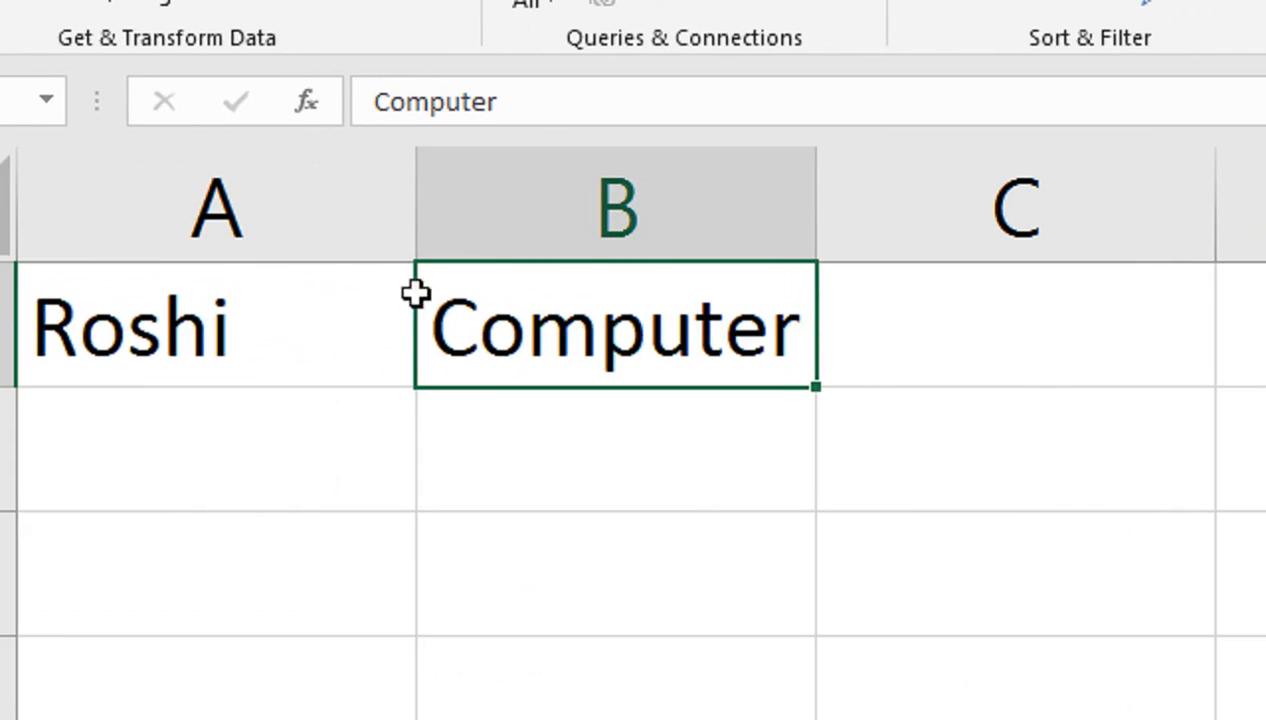
left_click(552, 224)
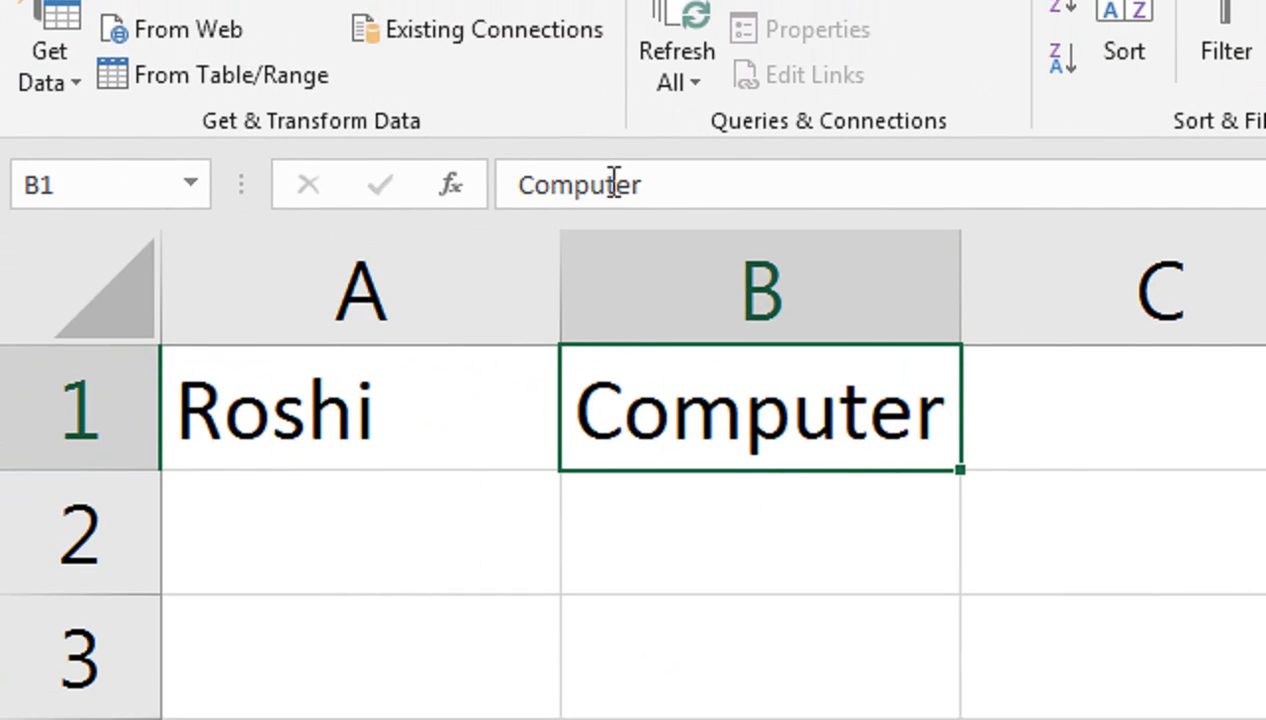
left_click(484, 386)
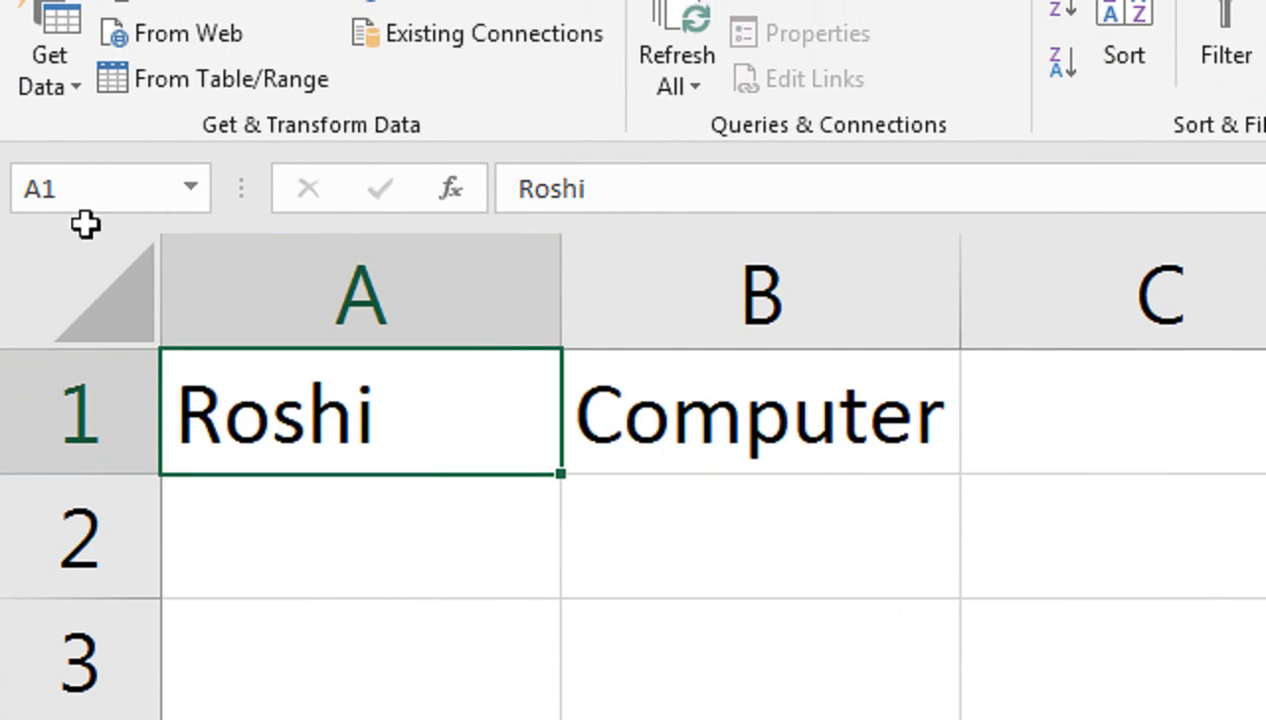
left_click(415, 545)
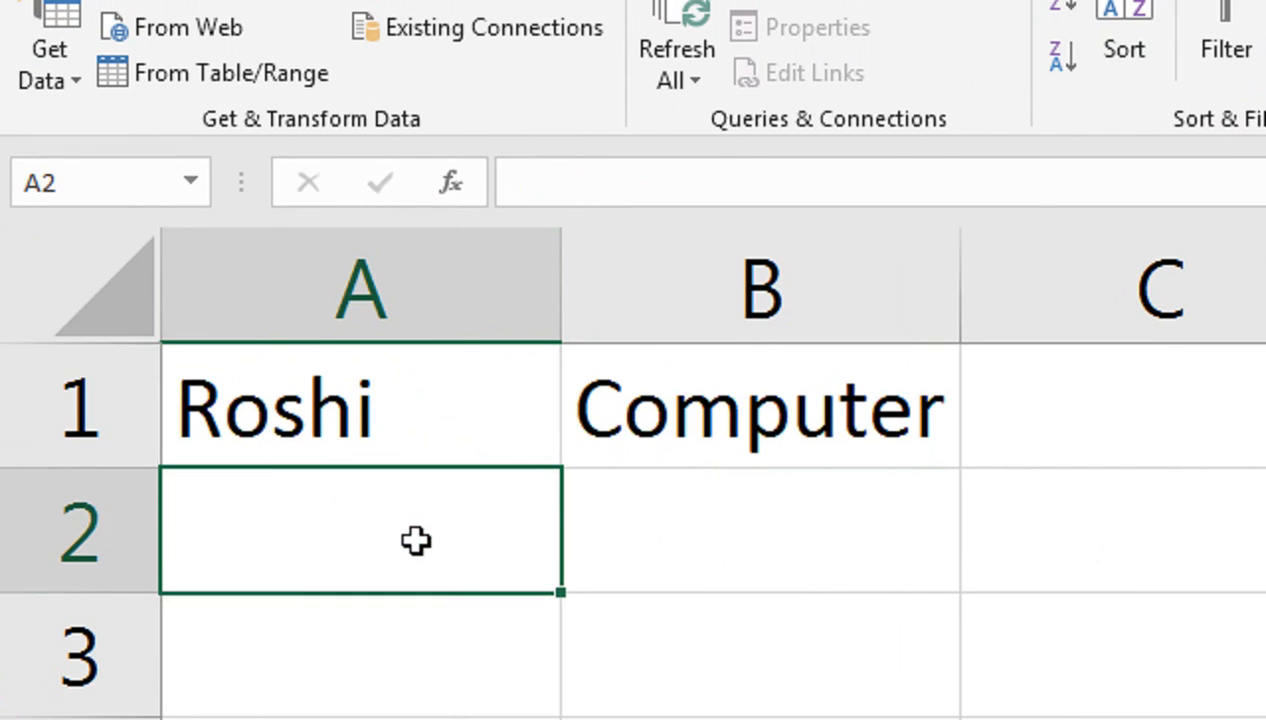
left_click(726, 367)
key("Delete")
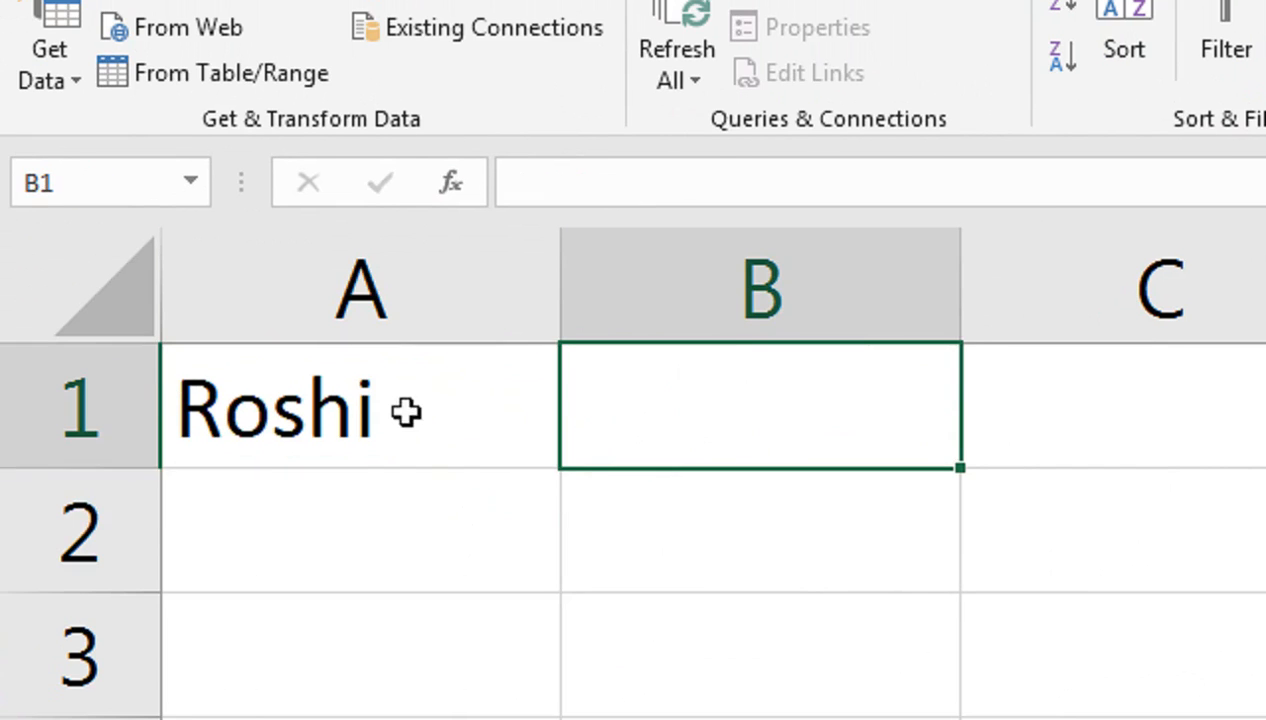
left_click(404, 420)
key("Delete")
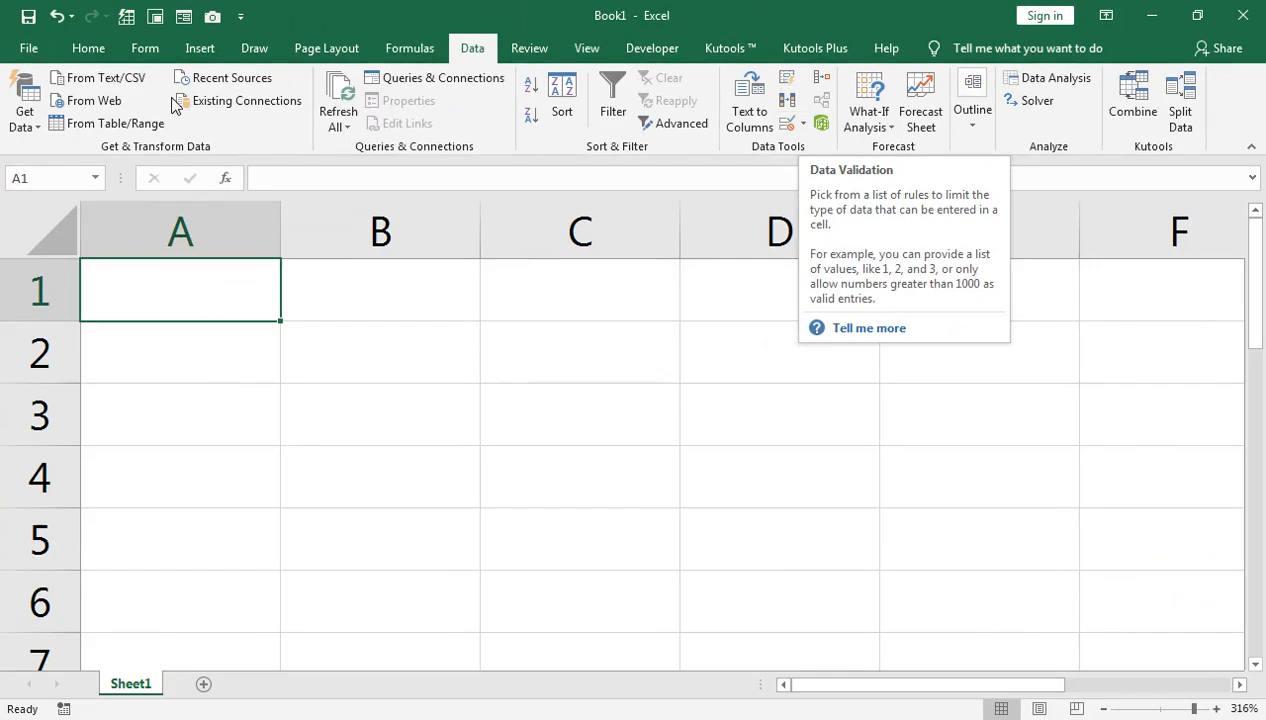
left_click(88, 48)
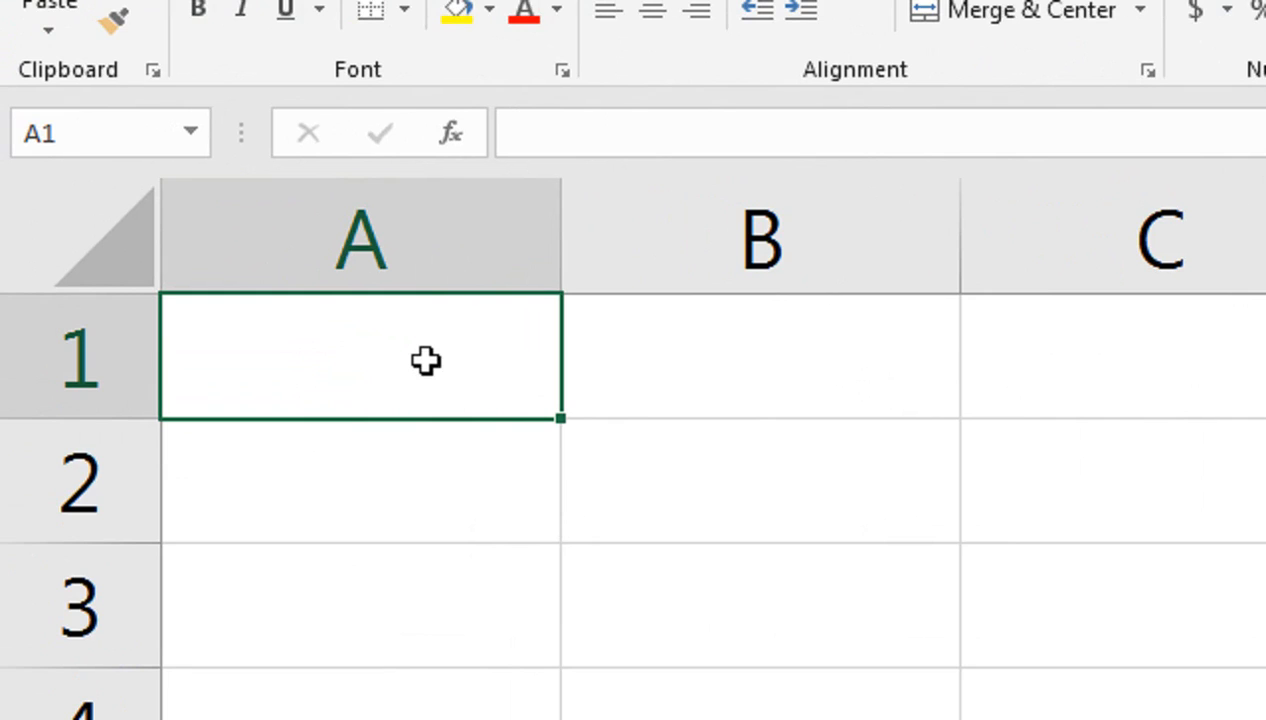
type("a")
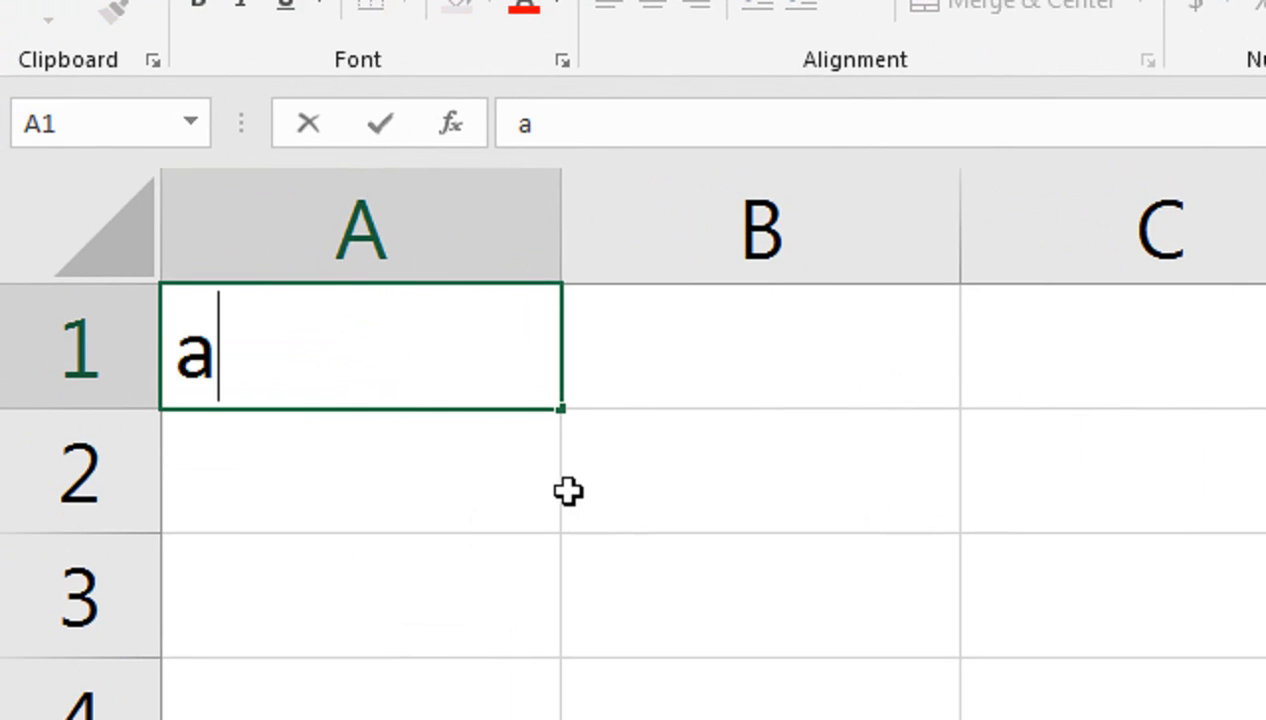
key("BackSpace")
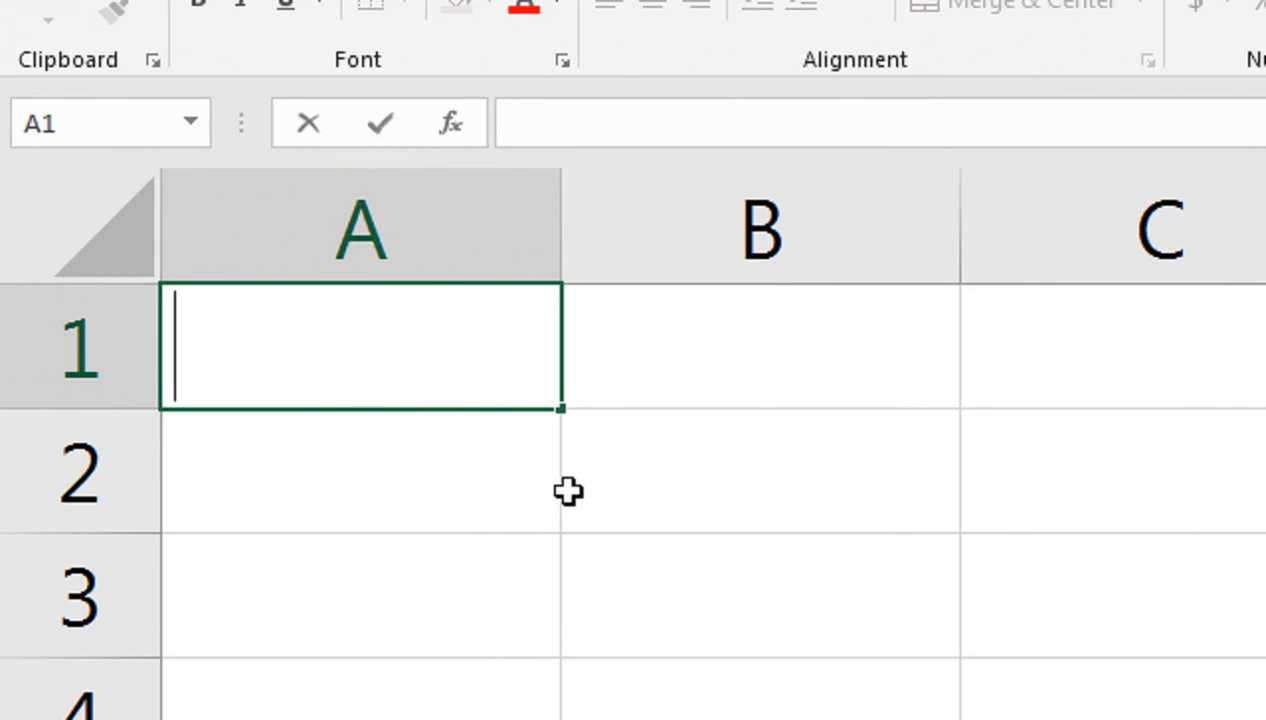
key("alt+a")
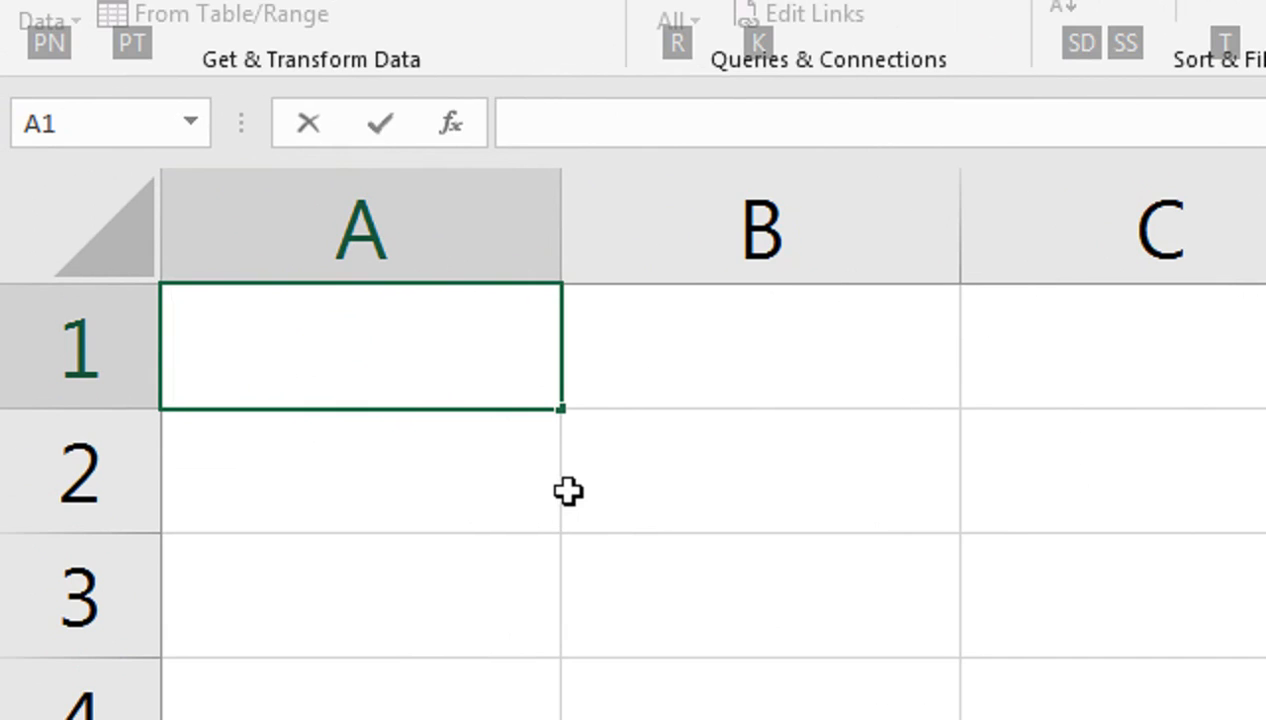
left_click(506, 405)
left_click(425, 424)
left_click(380, 343)
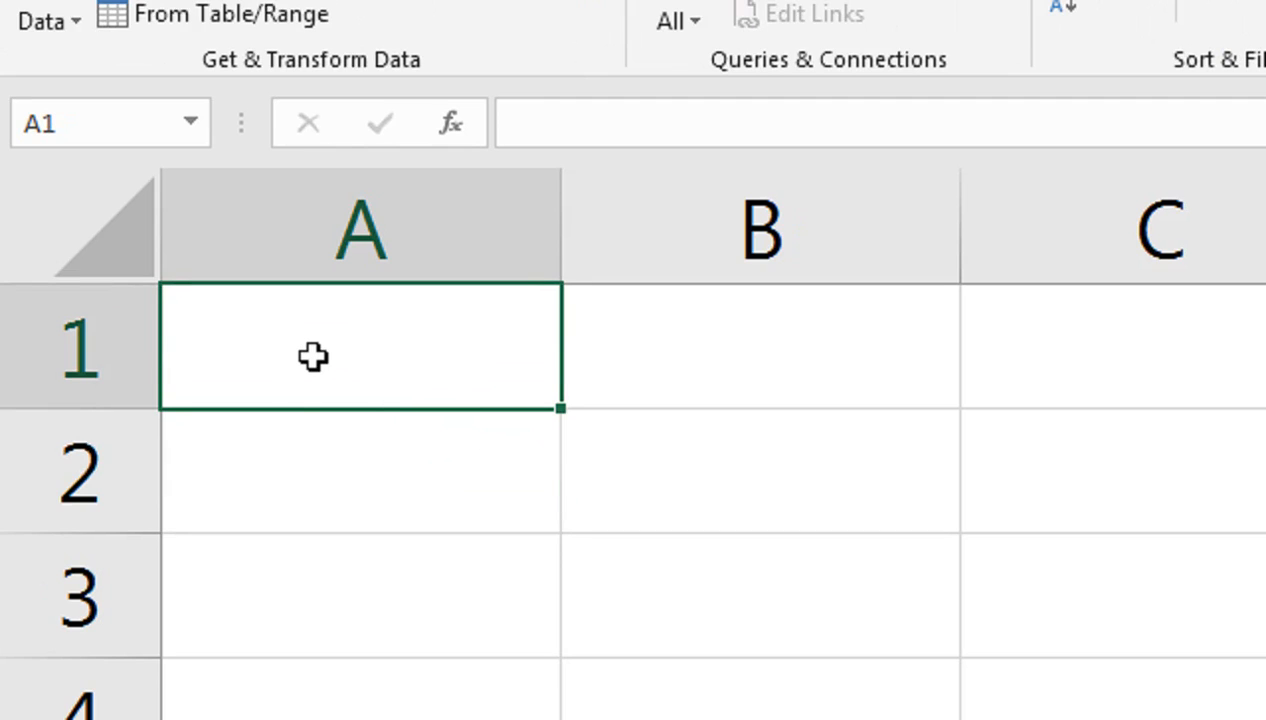
left_click(424, 452)
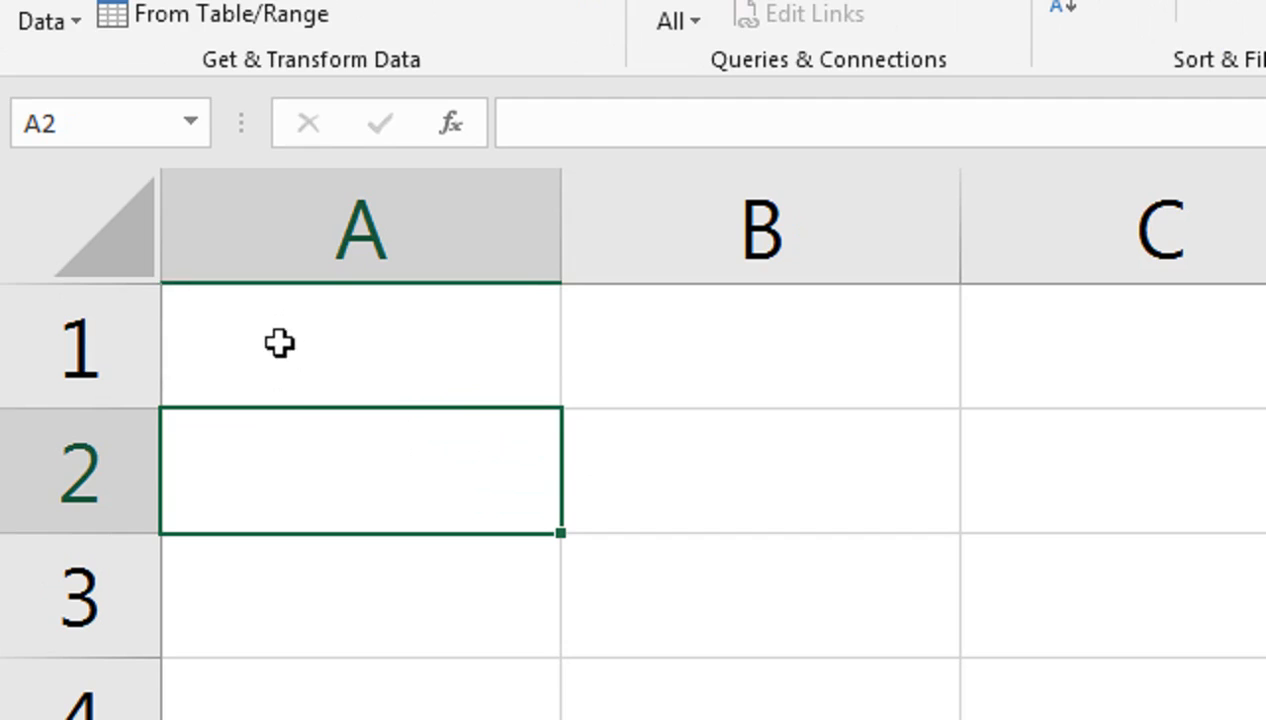
left_click(319, 331)
type("s")
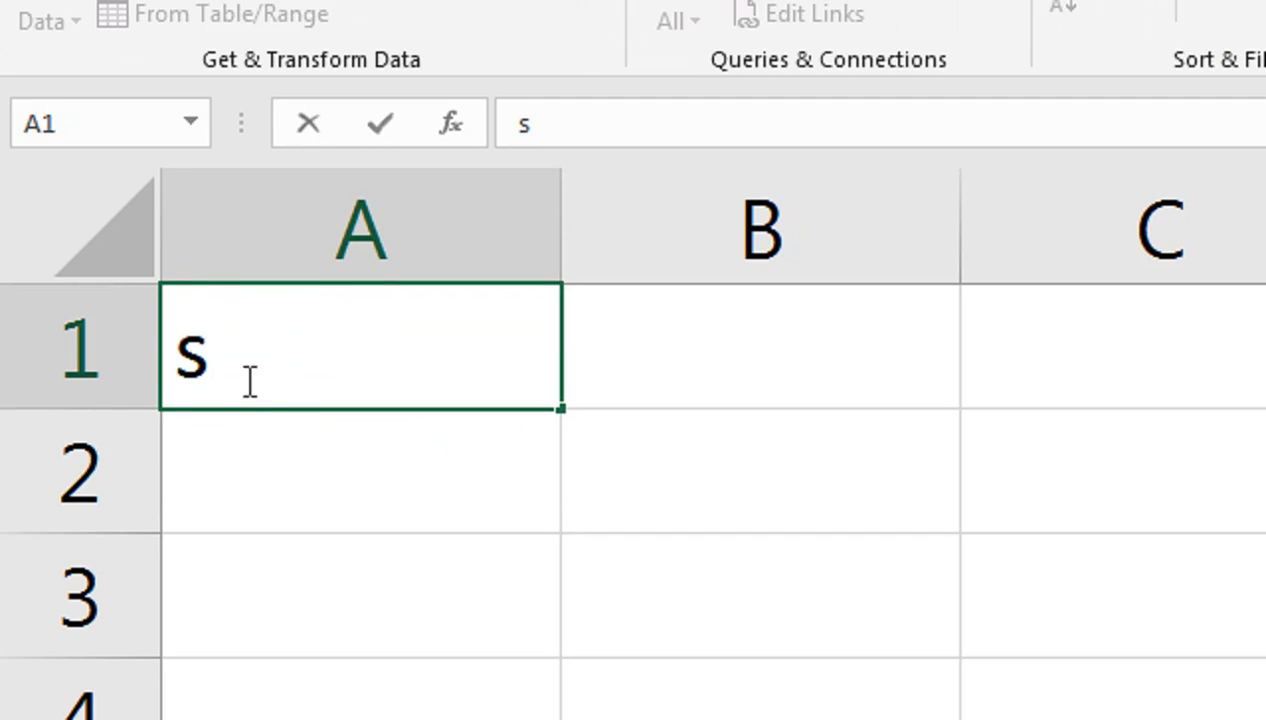
key("BackSpace")
key("Return")
left_click(327, 349)
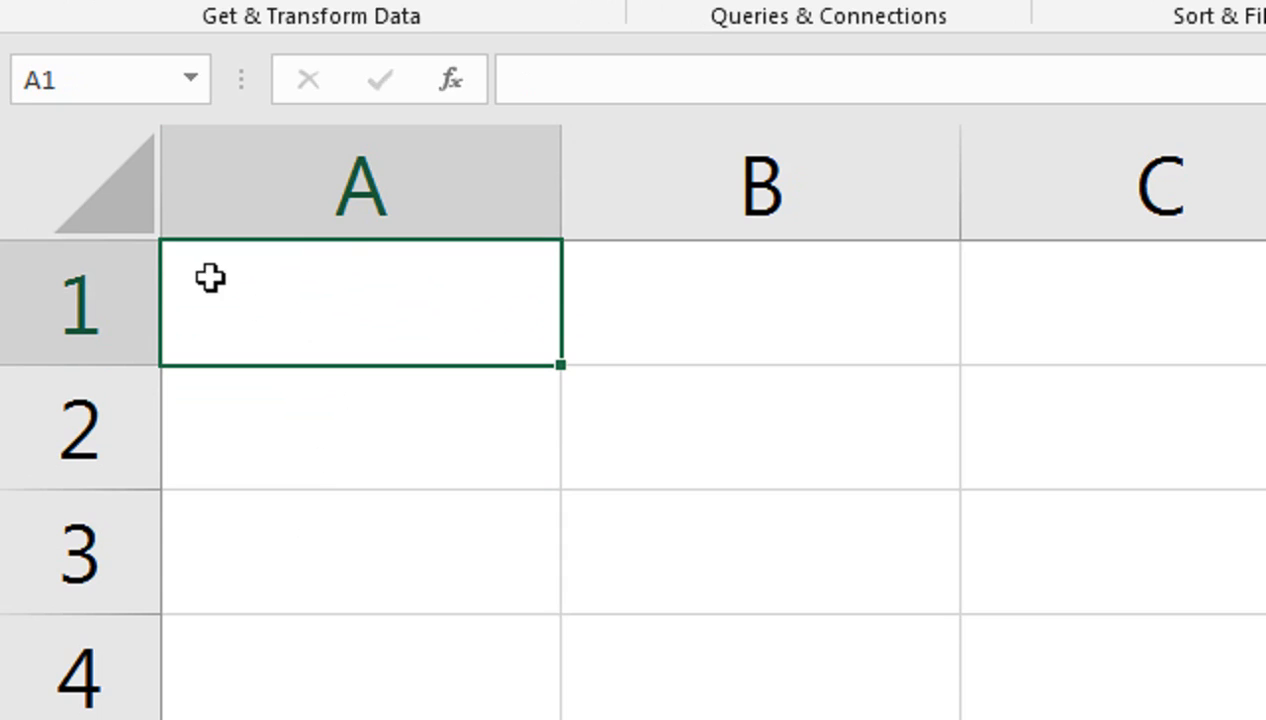
Step: Apply data validation to cell A1 that allows only whole numbers between 1 and 100
key("alt+a")
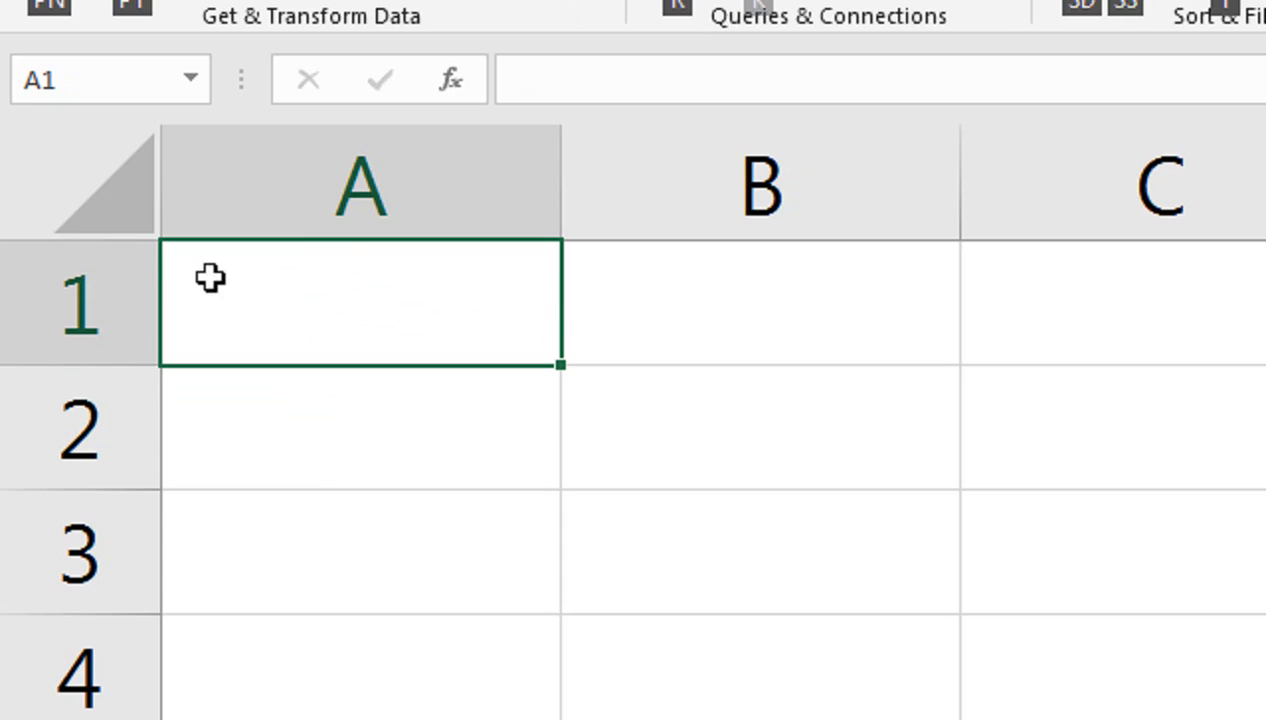
key("v")
key("v")
left_click_drag(955, 280, 829, 281)
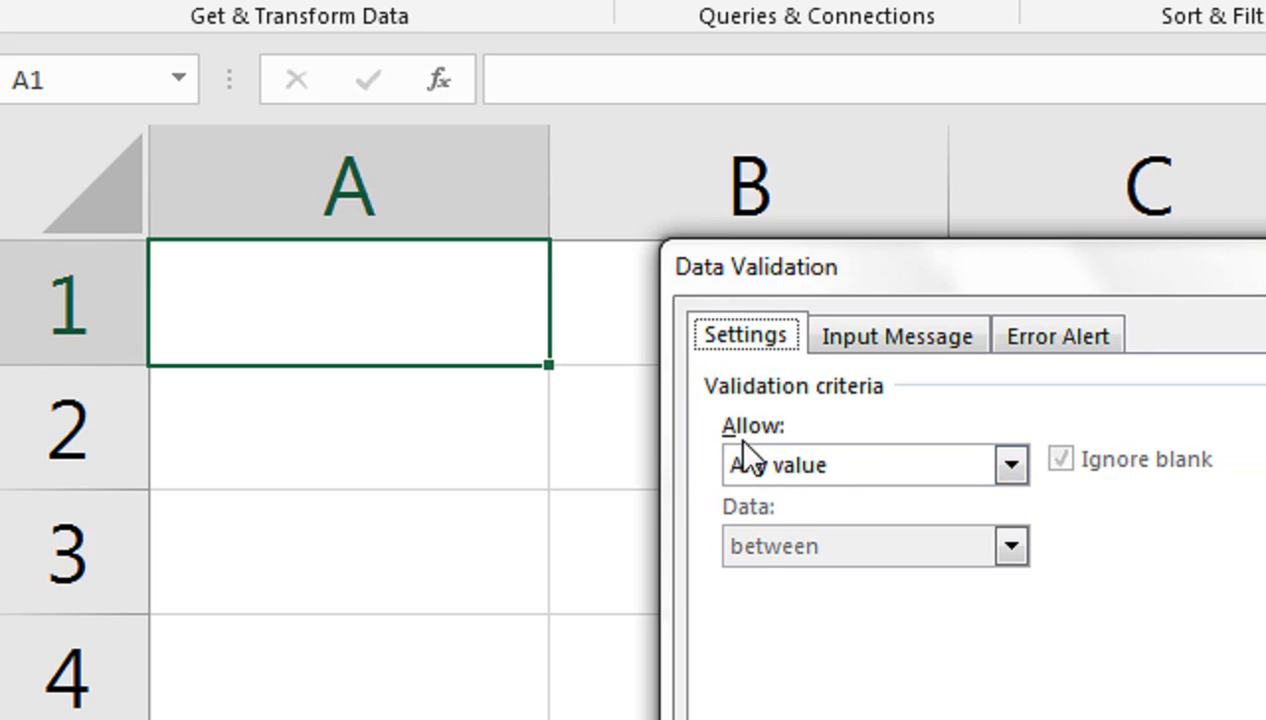
left_click(805, 462)
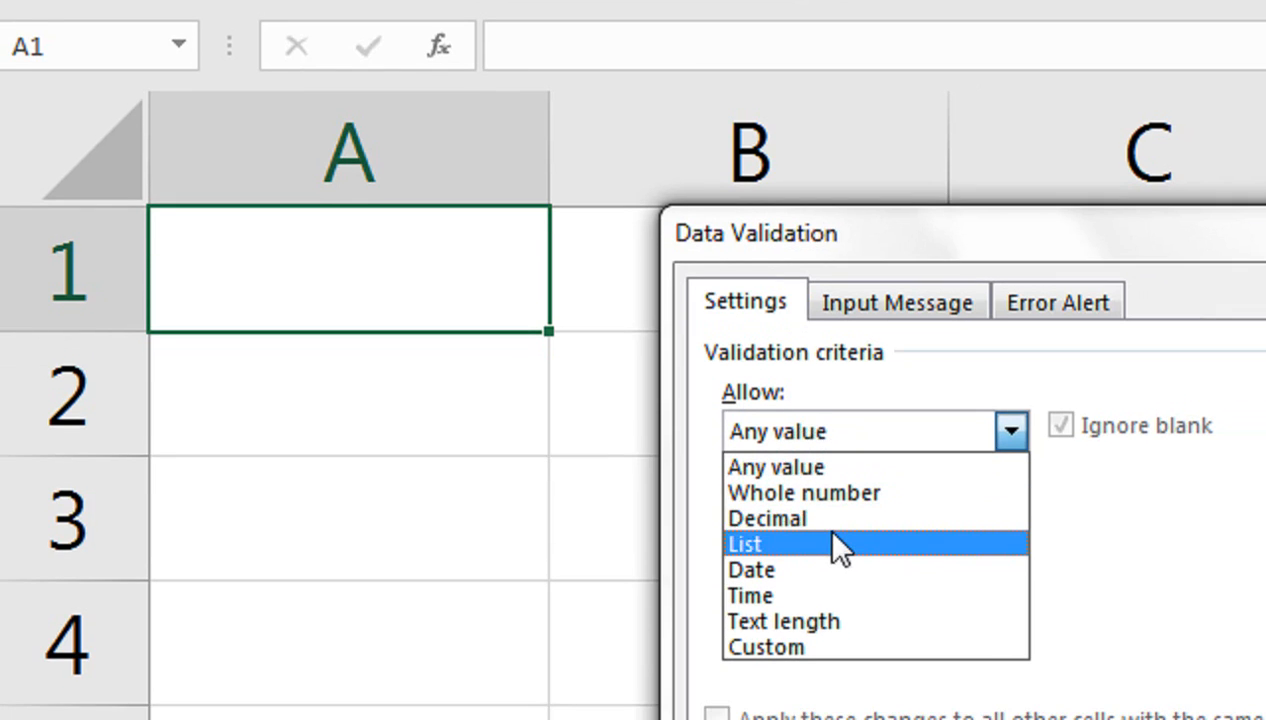
left_click(829, 491)
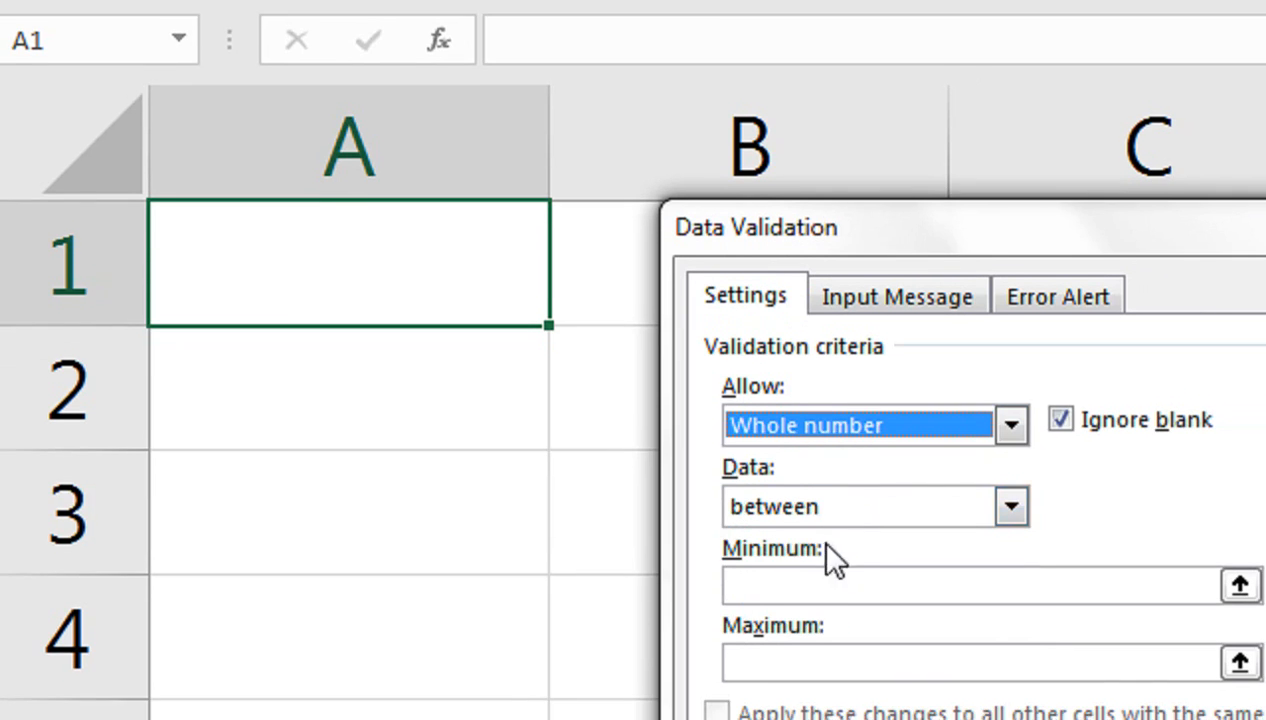
left_click(805, 587)
type("1")
left_click(948, 600)
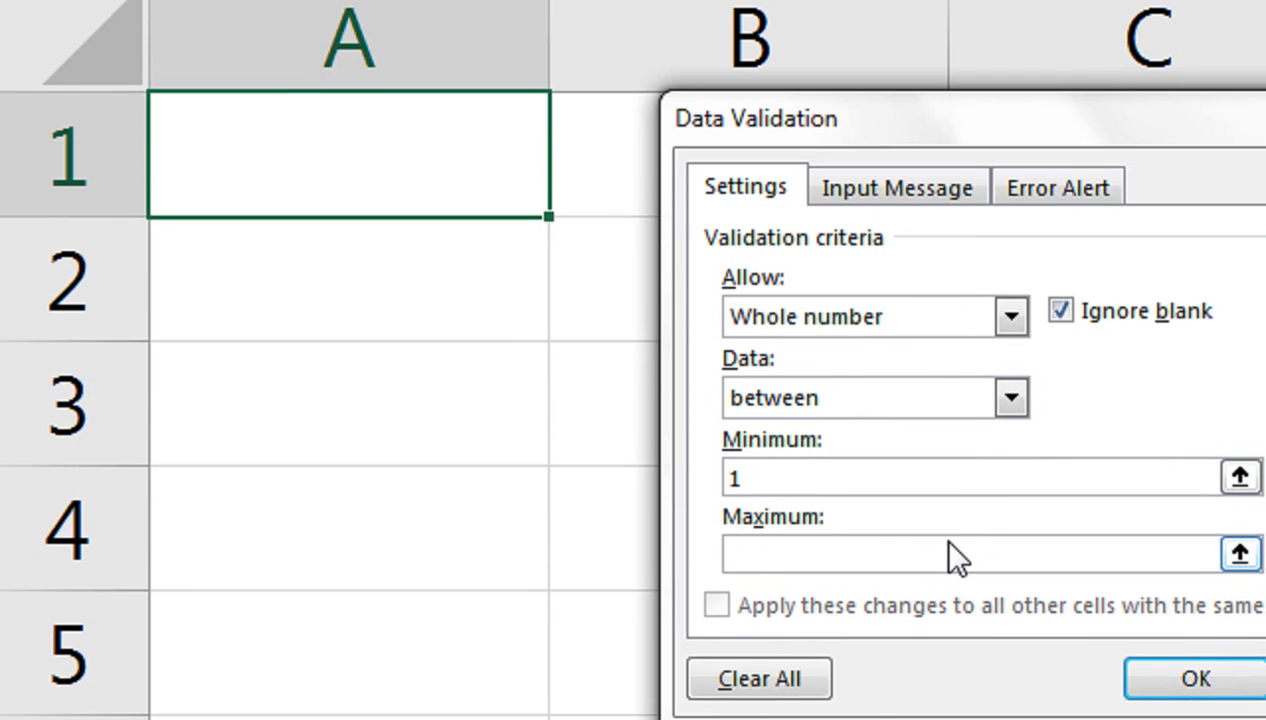
type("100")
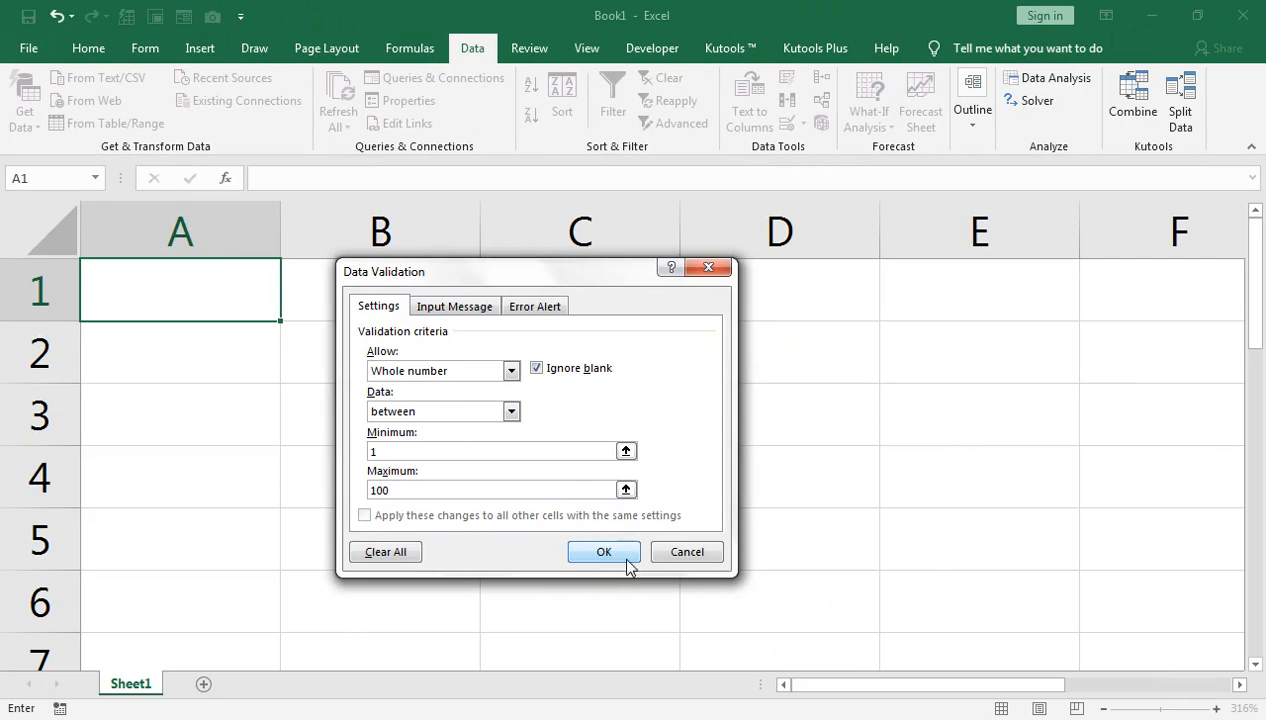
left_click(604, 552)
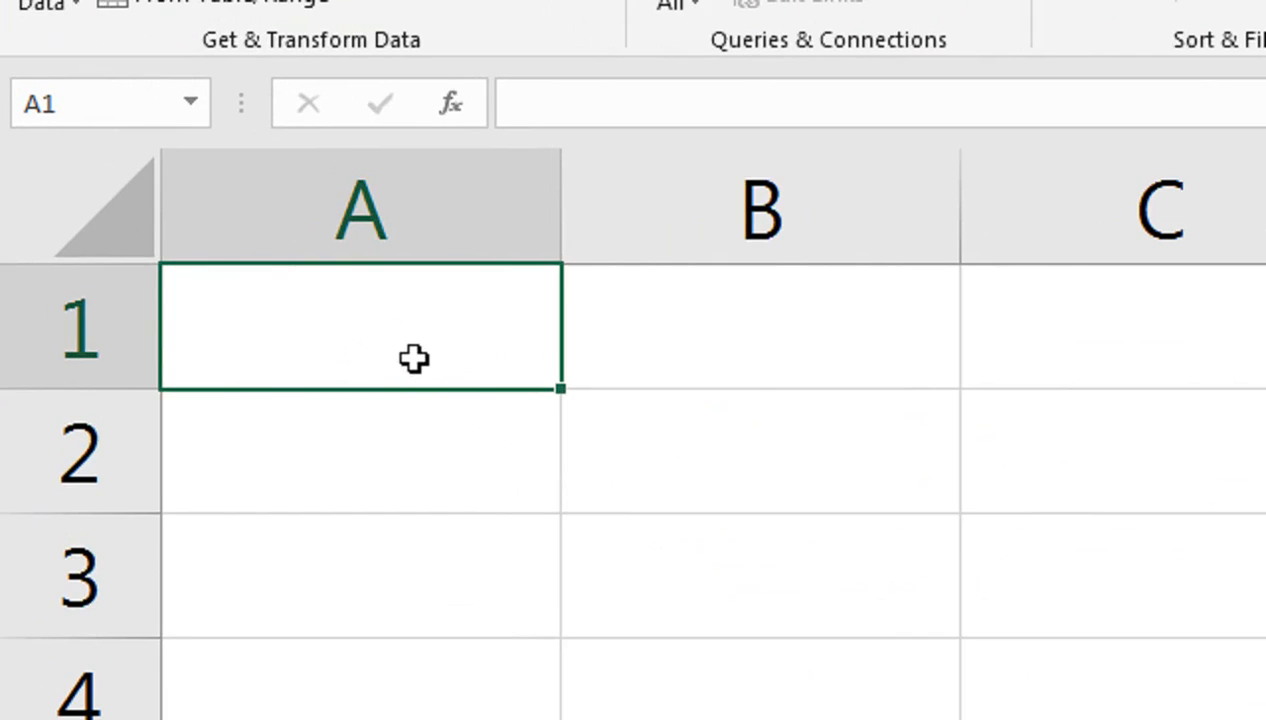
Step: Test the validation rule in cell A1 with the values 0, 100 and 101, cancelling the out-of-range entries
type("0")
key("Return")
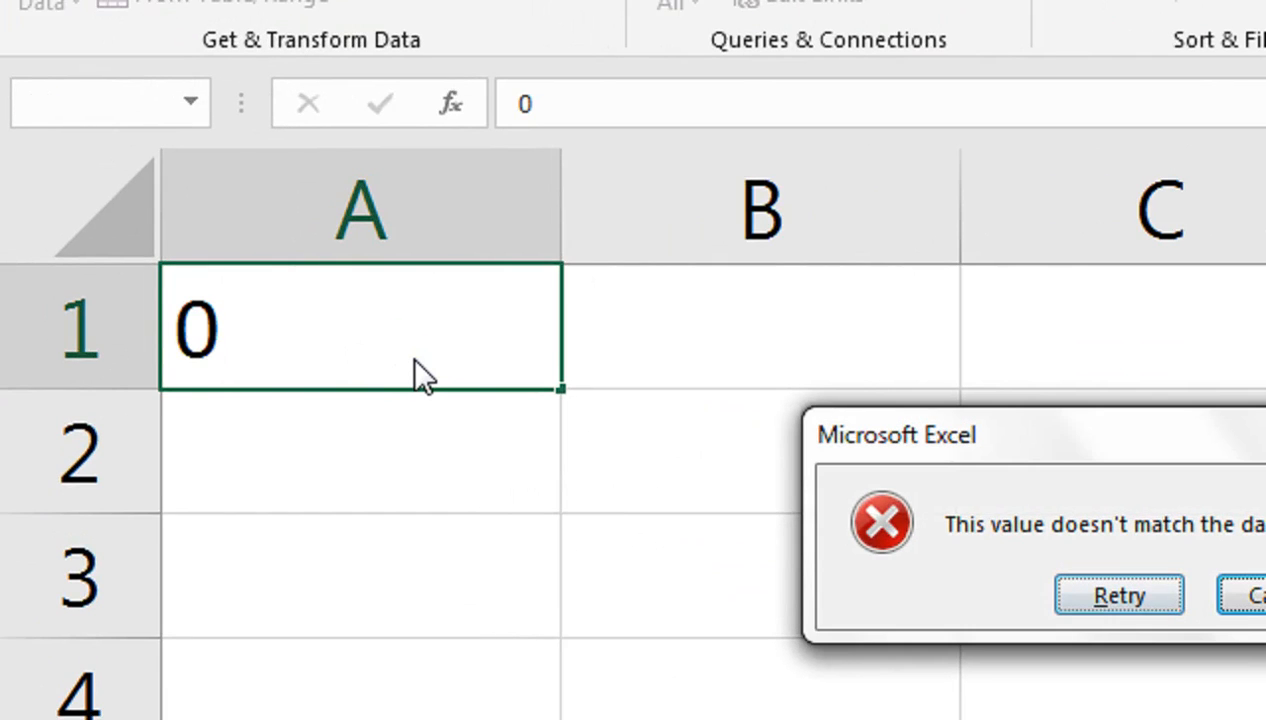
key("Escape")
type("100")
key("Return")
left_click(414, 358)
type("101")
key("Return")
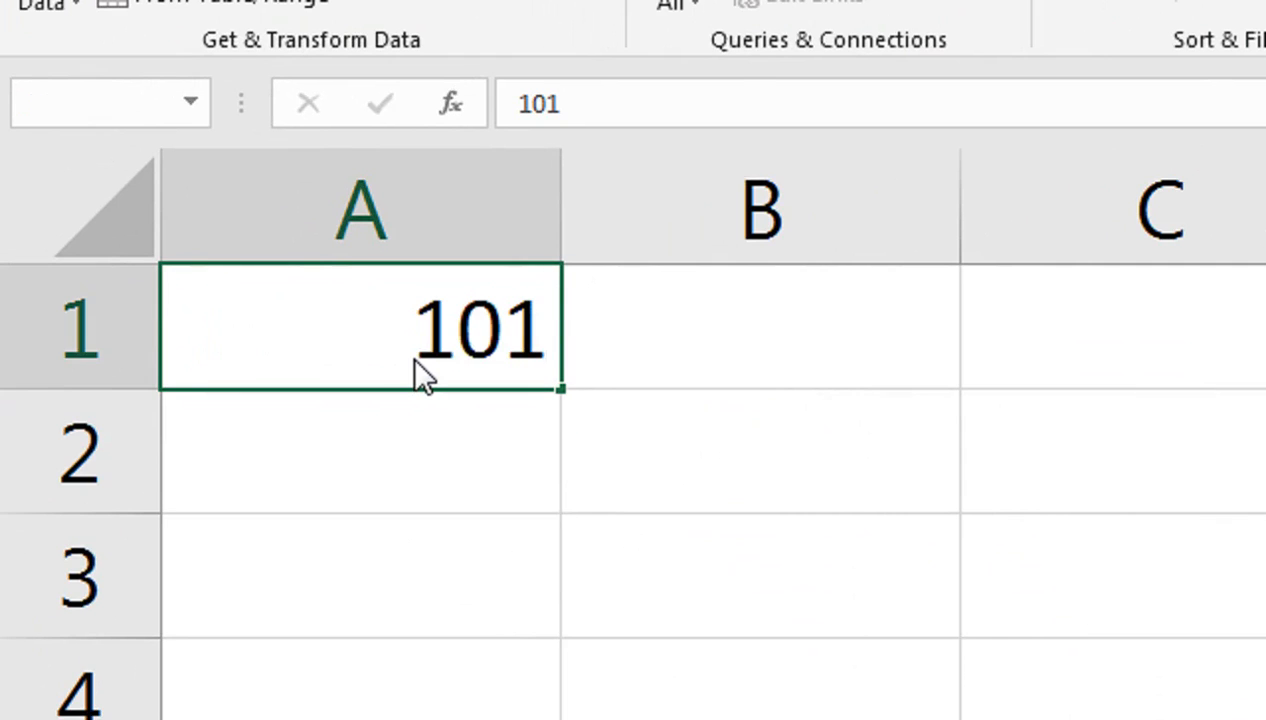
key("Escape")
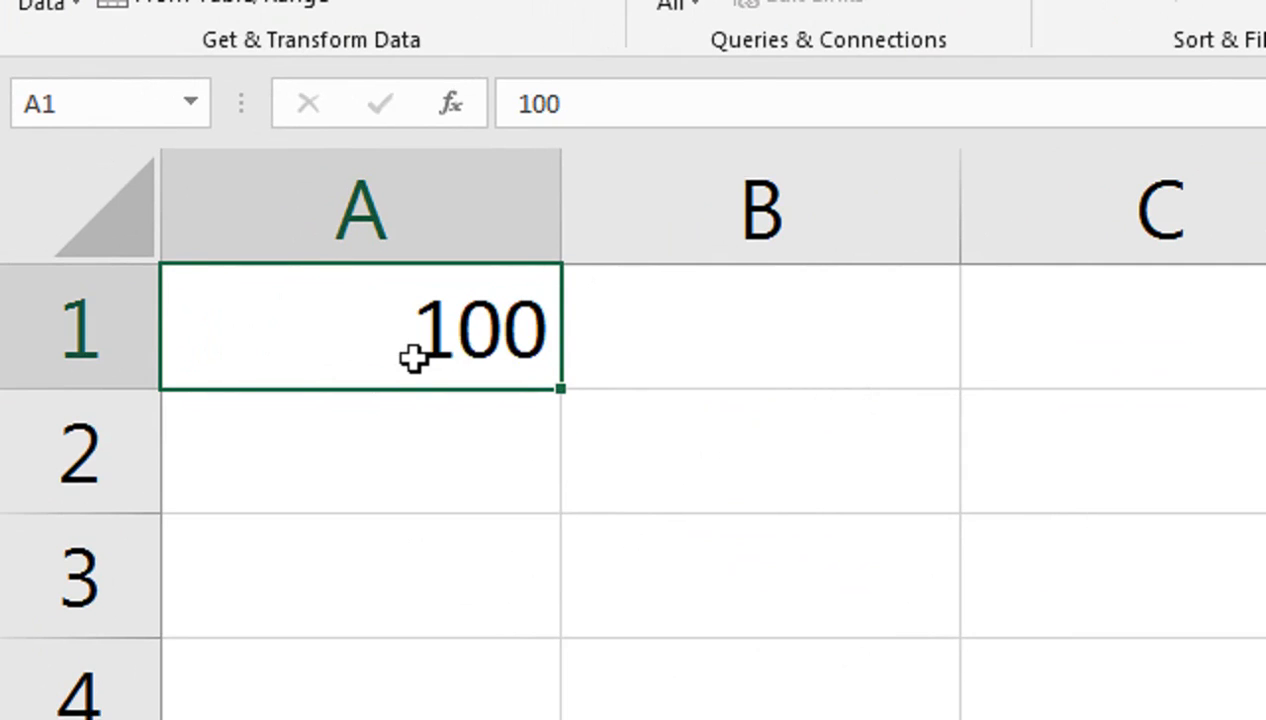
Step: Try the in-range values 50 and 99 in cell A1, and clear the cell
type("50")
key("Return")
left_click(414, 358)
type("99")
key("Return")
left_click(414, 358)
key("Delete")
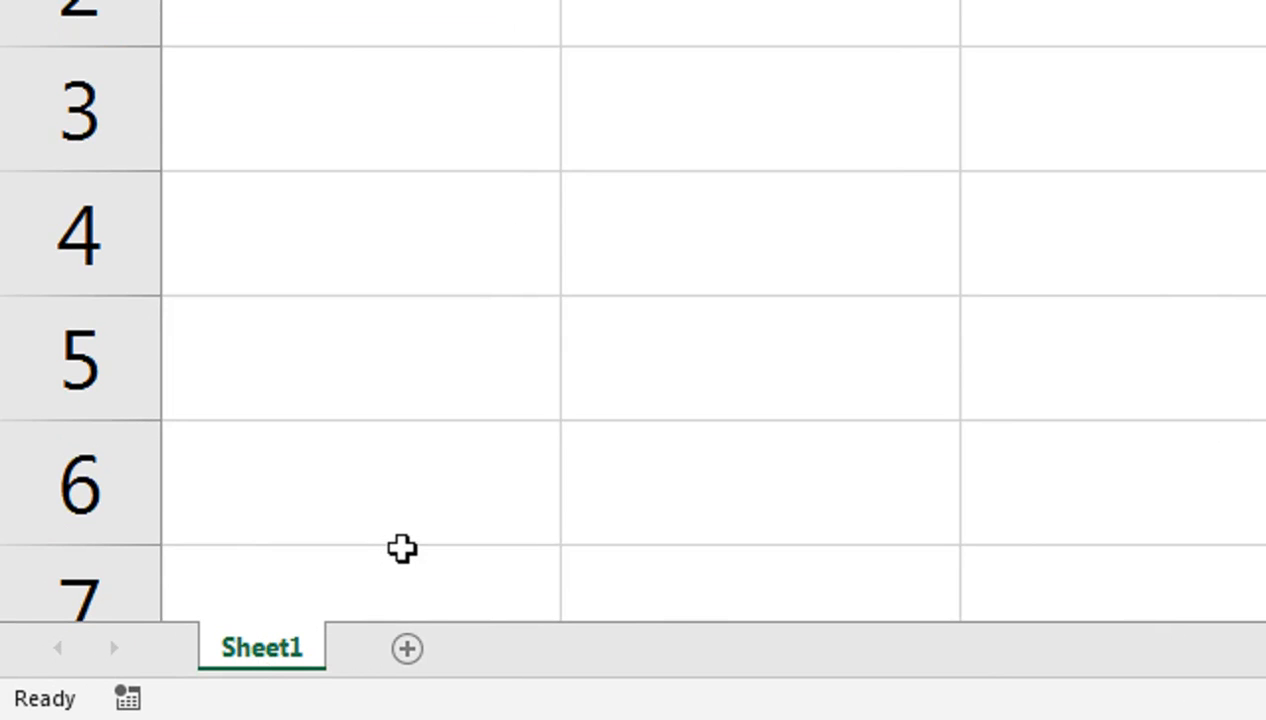
Step: Insert two new worksheets before Sheet1, and delete both of them again
key("shift+F11")
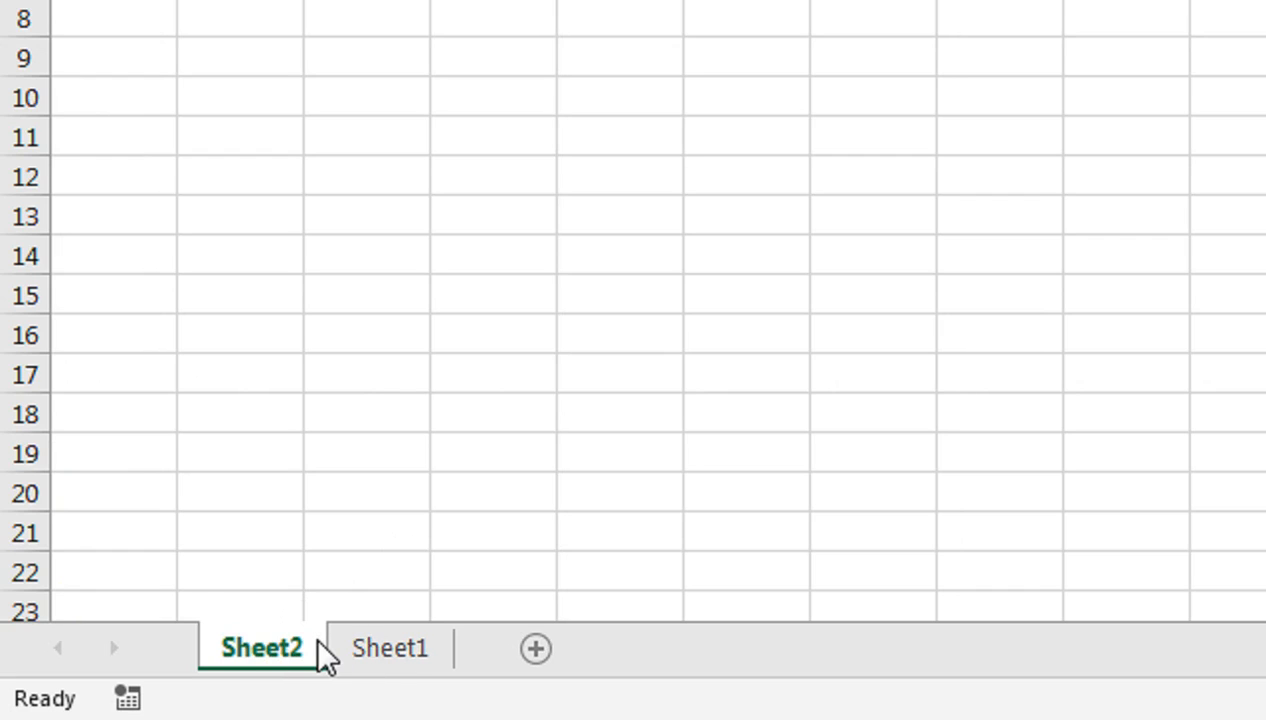
key("shift+F11")
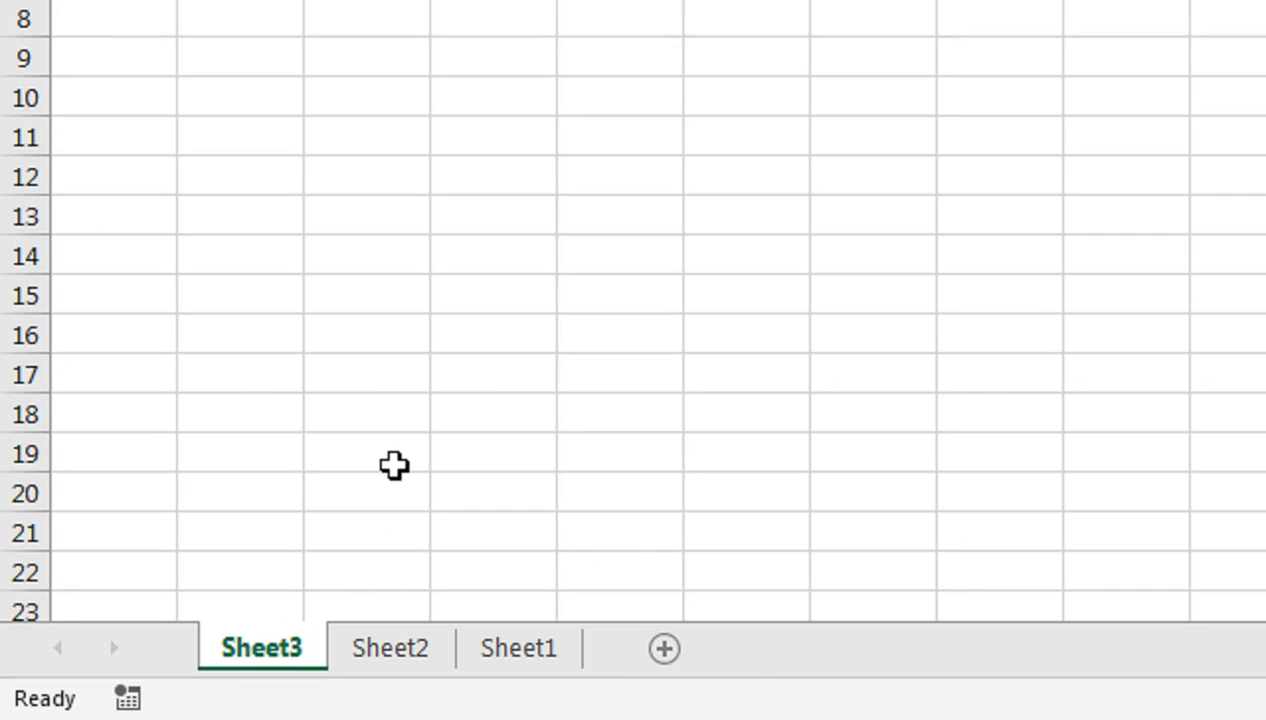
key("alt+h")
key("d")
key("s")
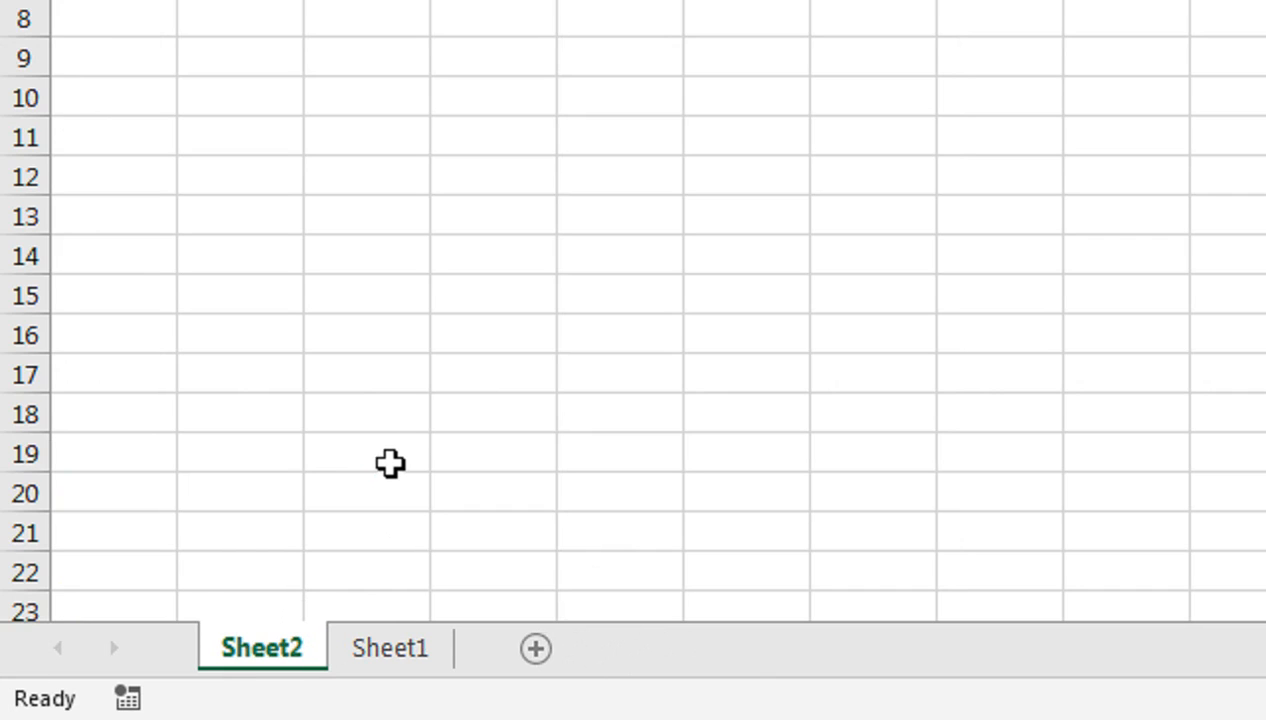
key("alt+h")
key("d")
key("s")
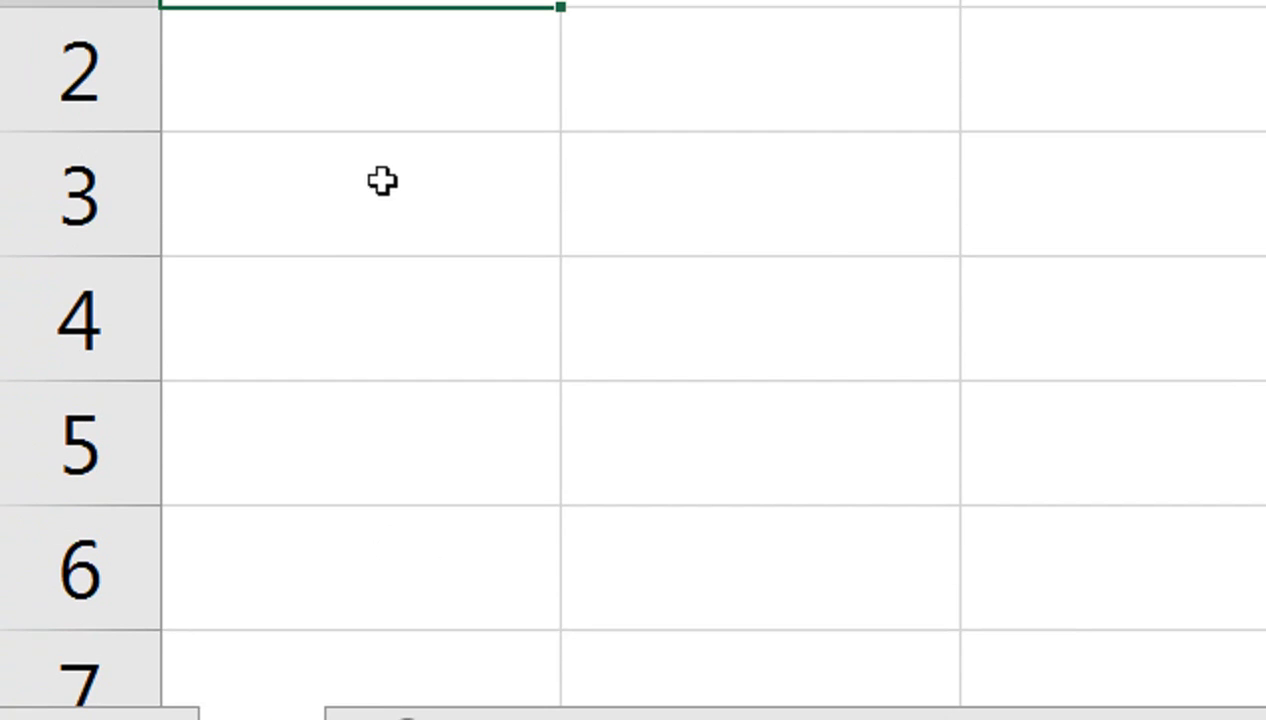
left_click(382, 181)
left_click(934, 62)
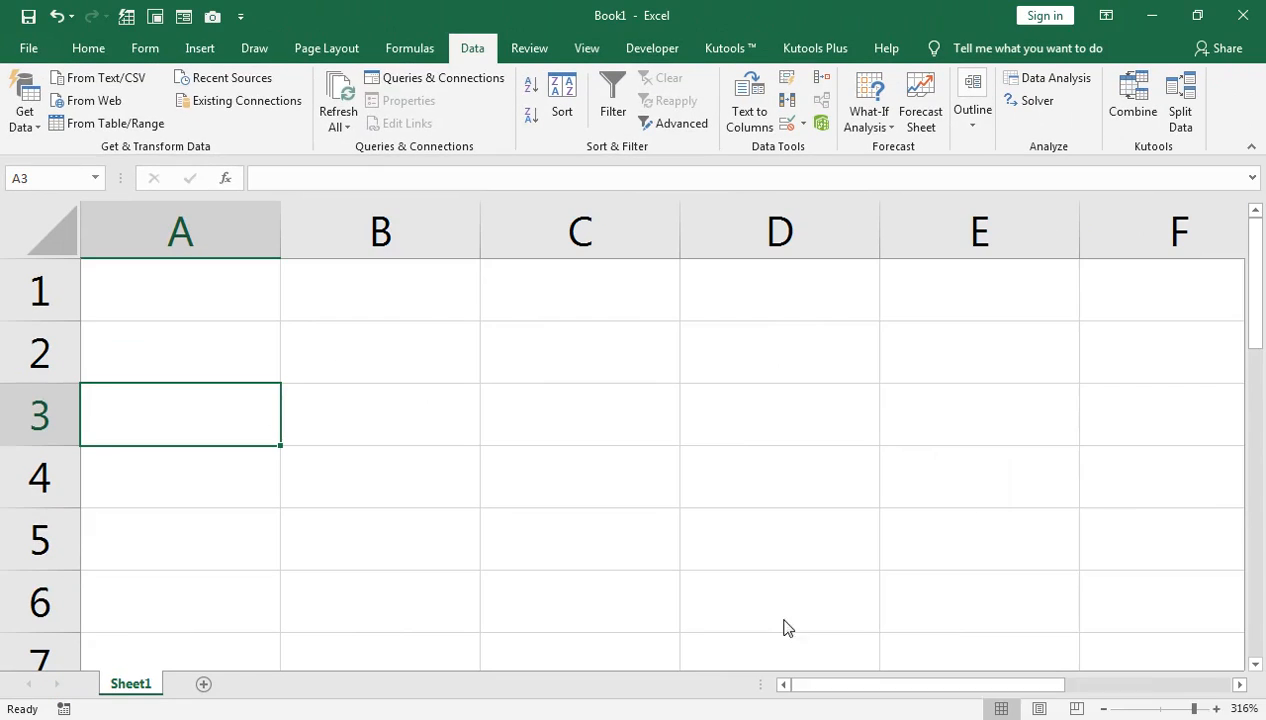
Step: Enter dasd, sadf, sdaf and asdfs across cells A3 to D3
left_click(1174, 712)
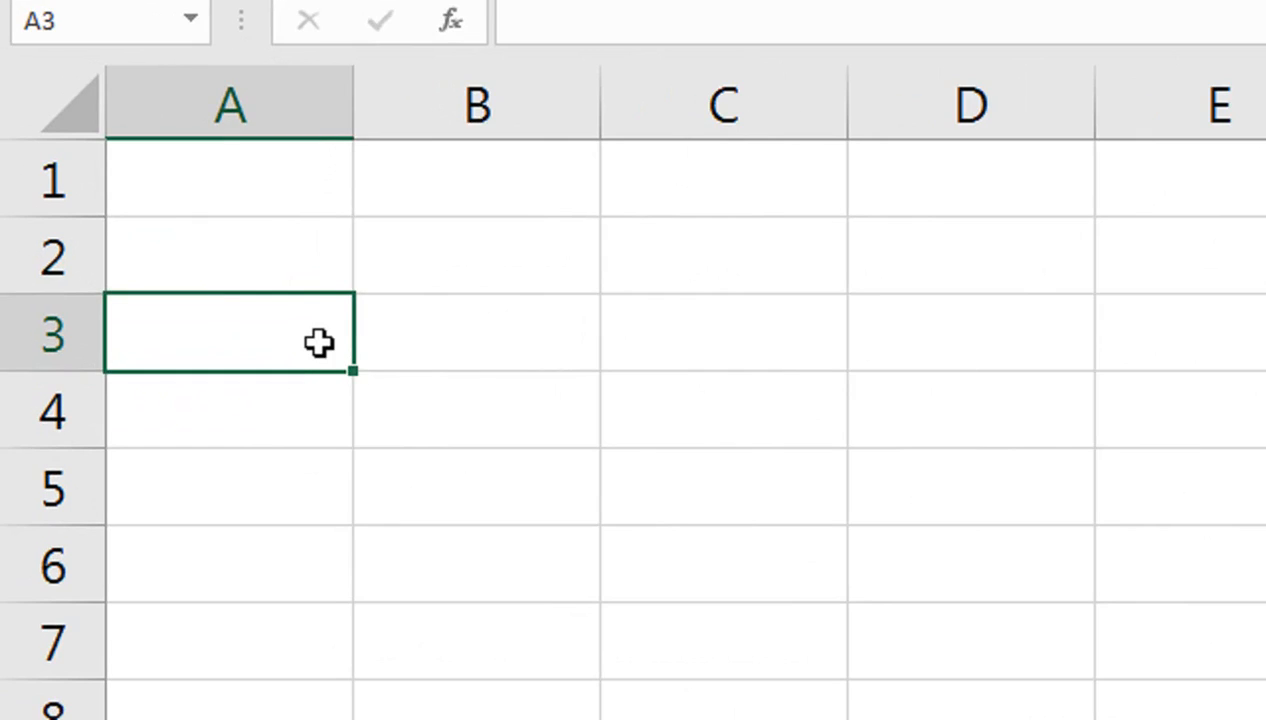
type("dasd")
key("Tab")
type("sadf")
key("Tab")
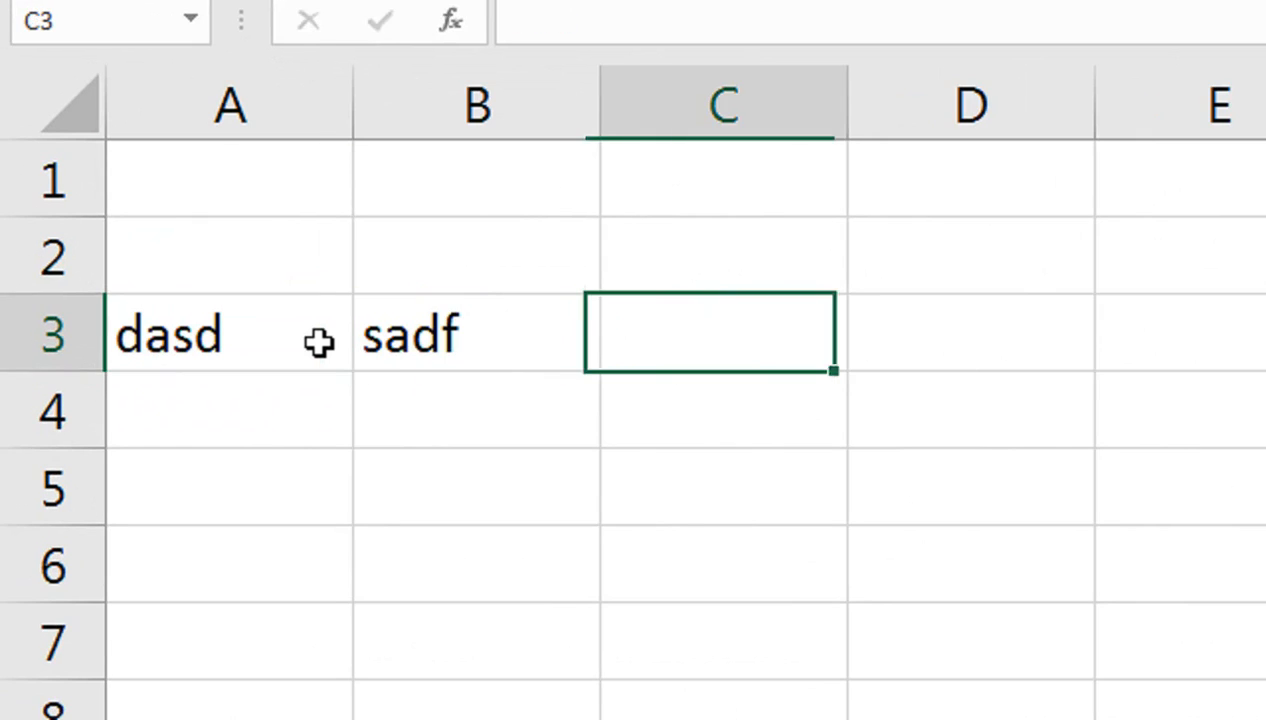
type("sdaf")
key("Tab")
type("asdfs")
key("Return")
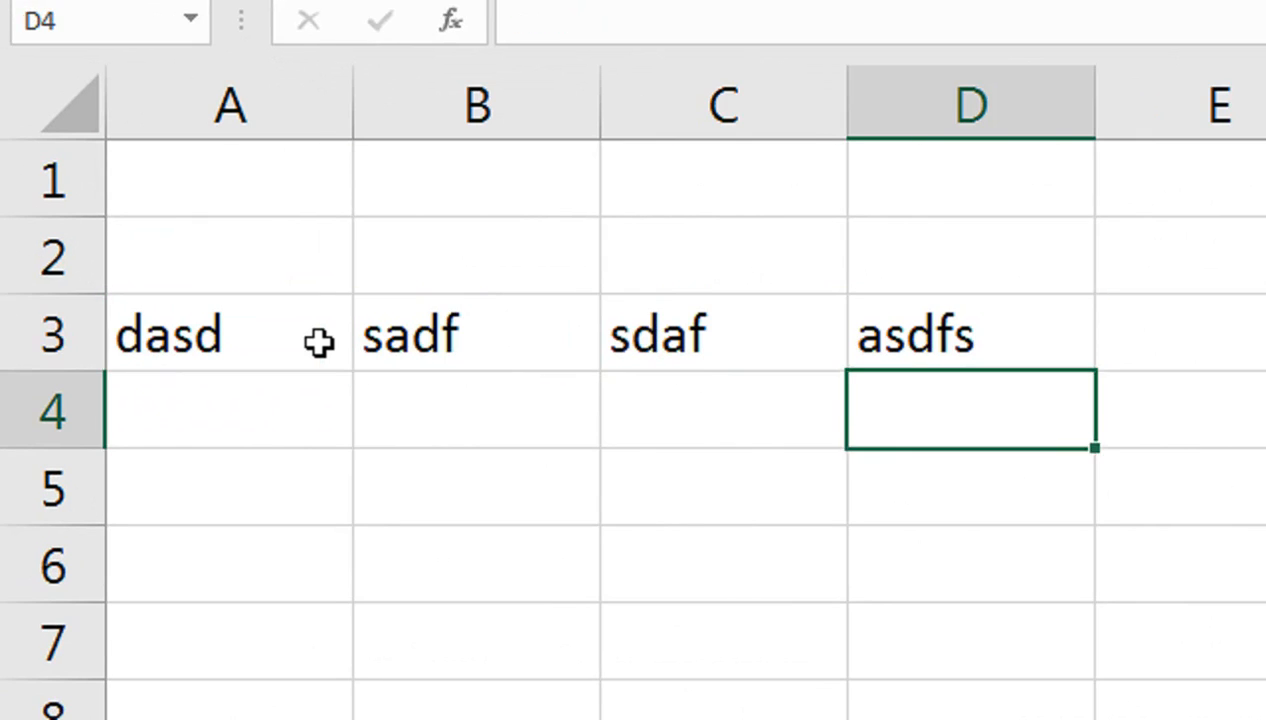
left_click(318, 342)
key("shift+Right")
key("shift+Right")
key("shift+Right")
key("shift+Down")
key("shift+Down")
key("shift+Down")
key("shift+Up")
key("ctrl+q")
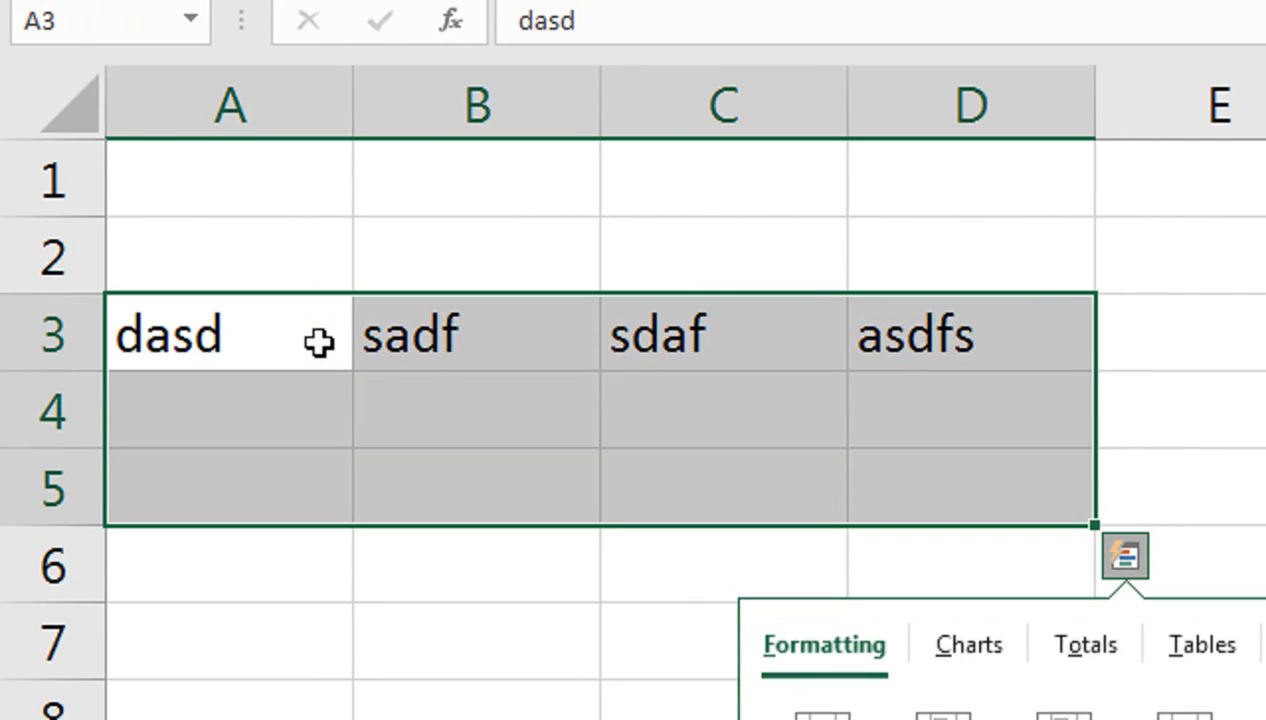
Step: Fill the row 3 entries down through row 5 in the range A3:D5
left_click(259, 356)
key("shift+Right")
key("shift+Right")
key("shift+Right")
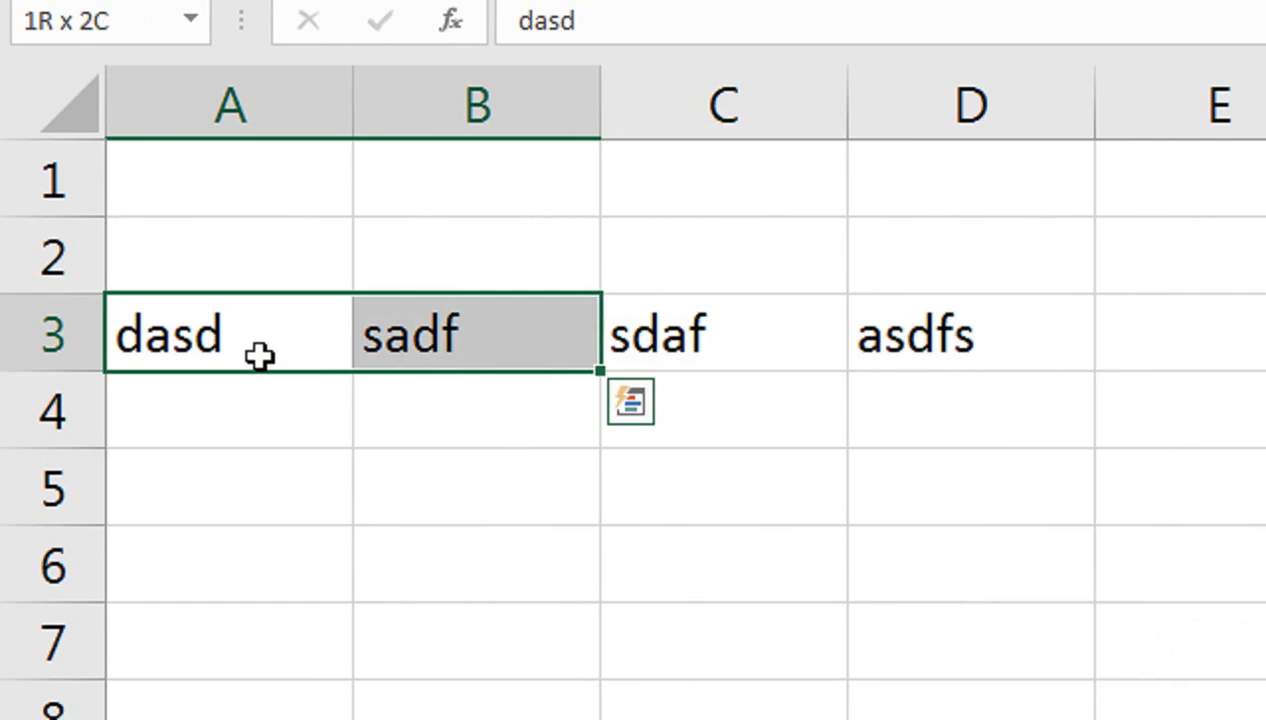
key("shift+Down")
key("shift+Down")
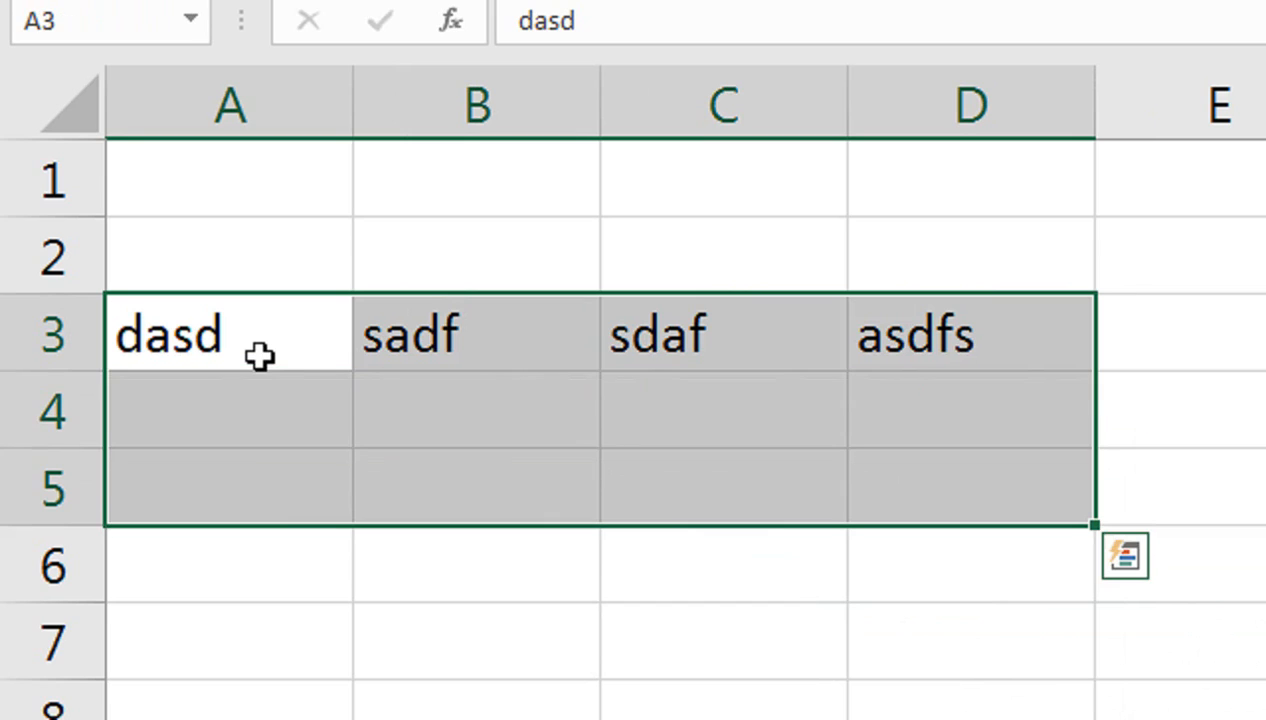
key("ctrl+d")
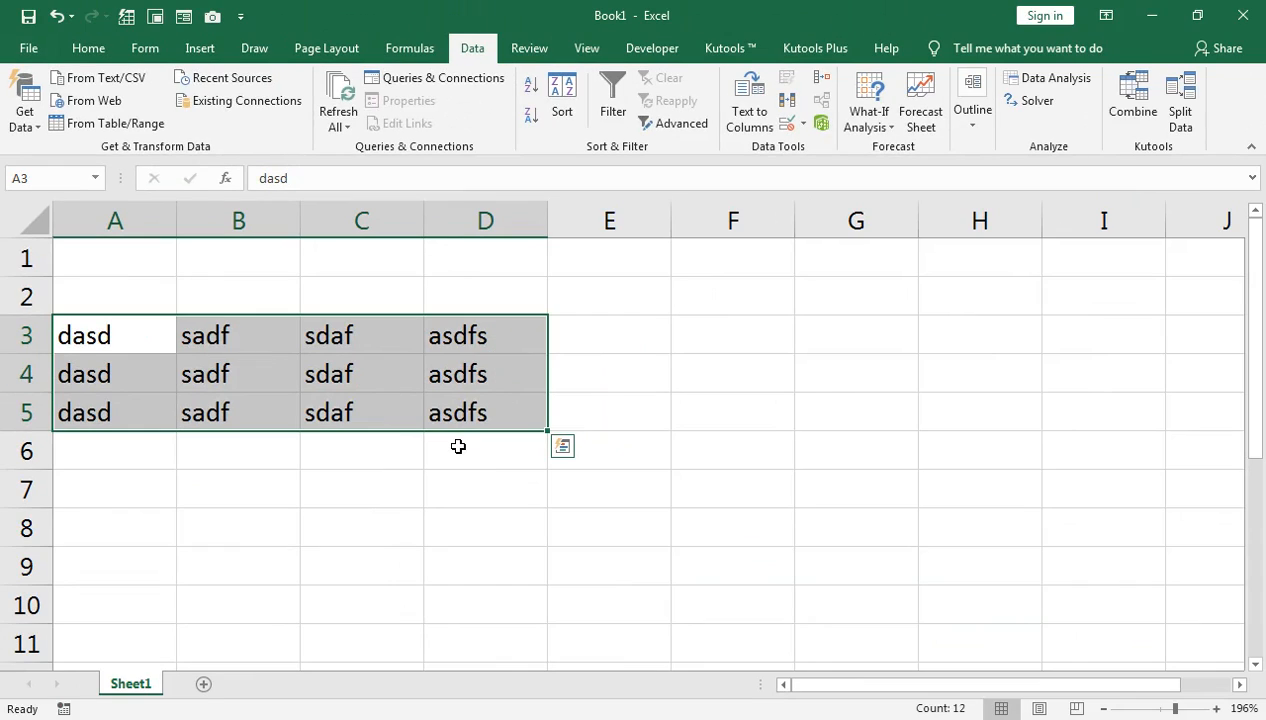
Step: Open the Quick Analysis options for the filled range A3:D5
key("ctrl+q")
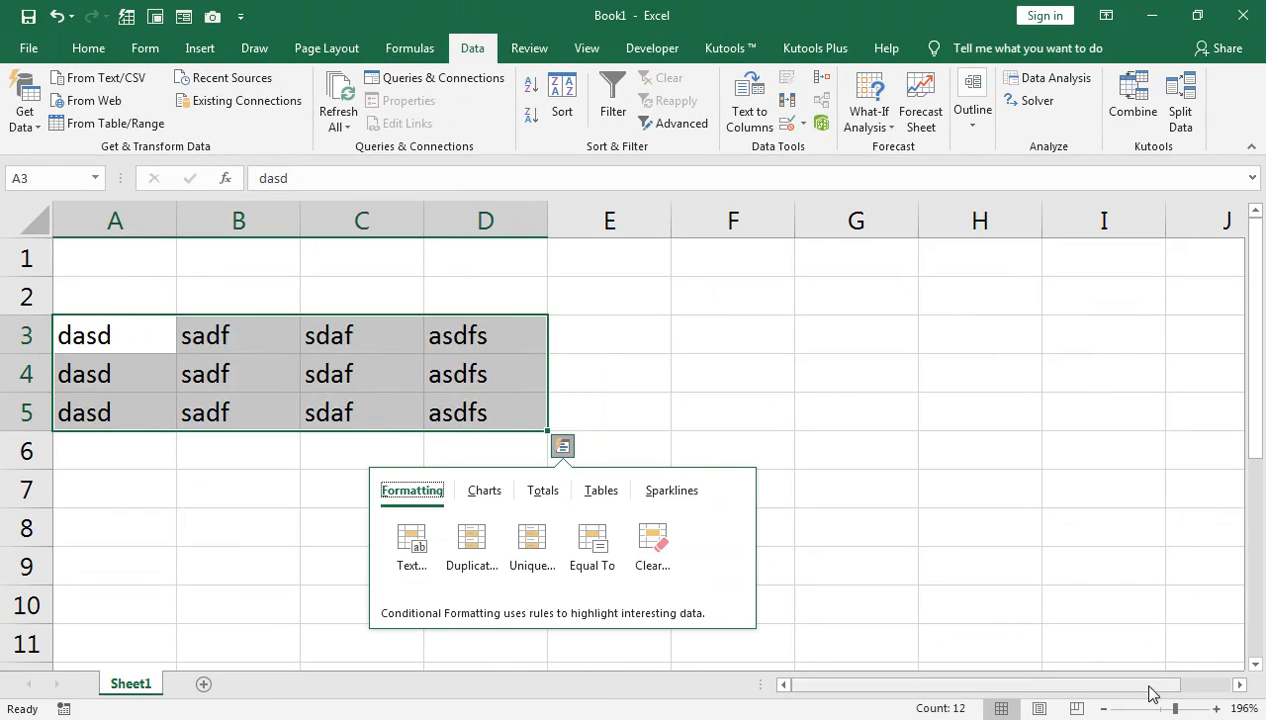
left_click(1167, 709)
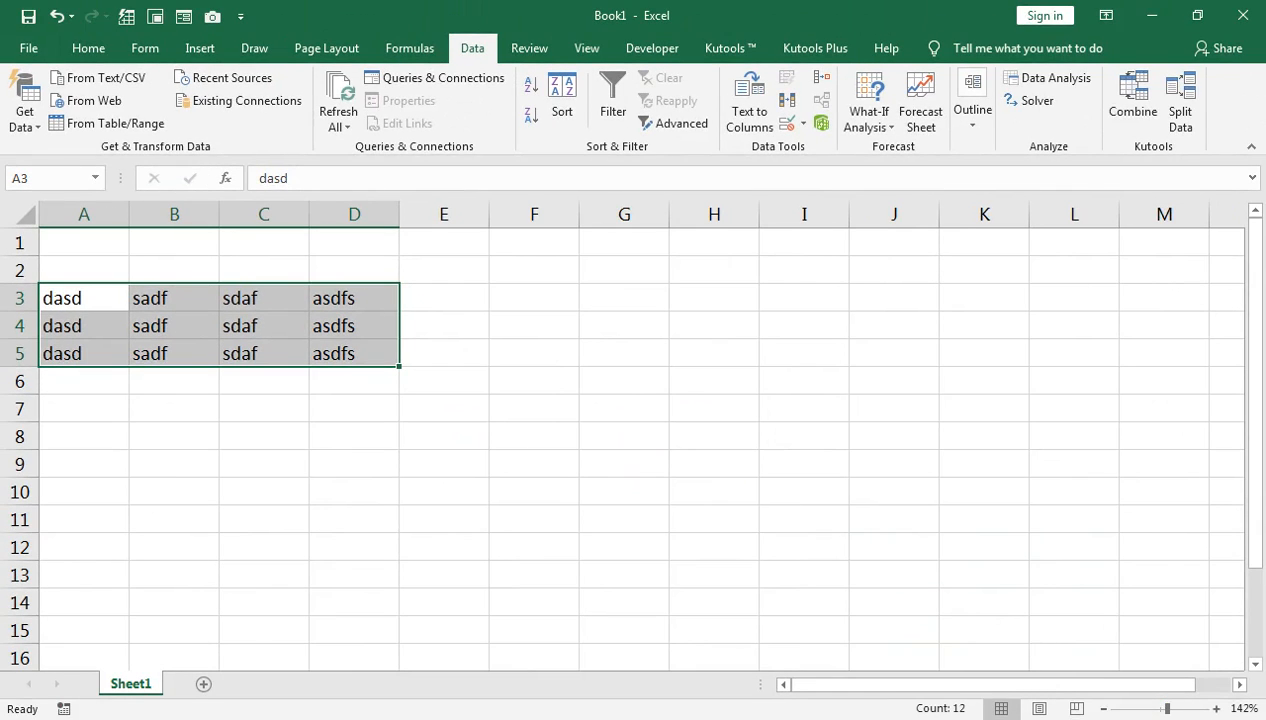
left_click(1160, 709)
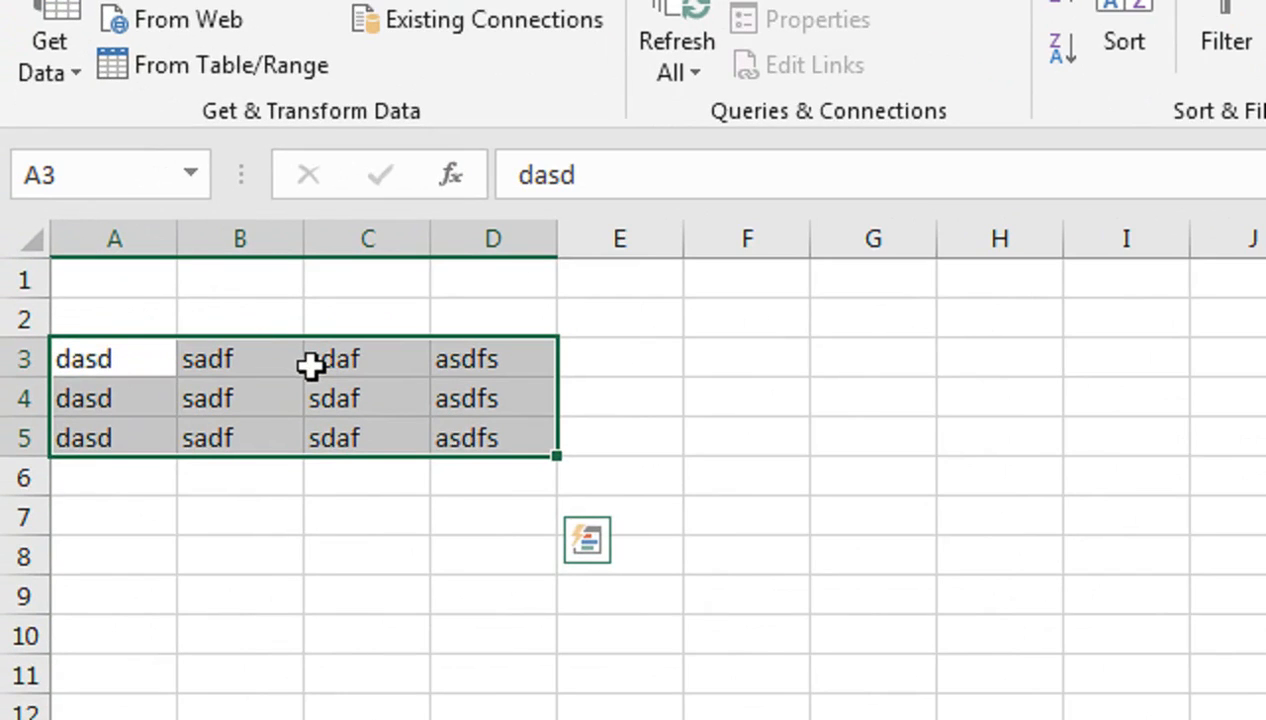
left_click(587, 540)
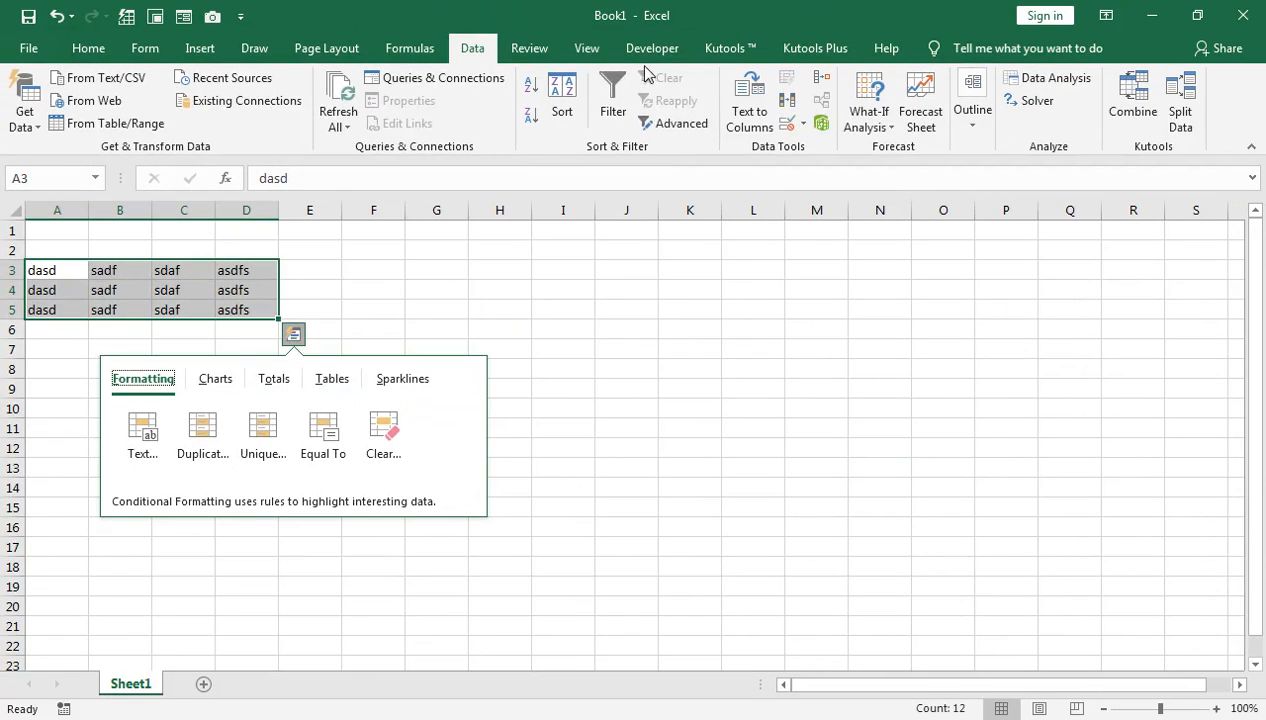
Step: Zoom the worksheet to fit the selected range A3:D5
left_click(601, 58)
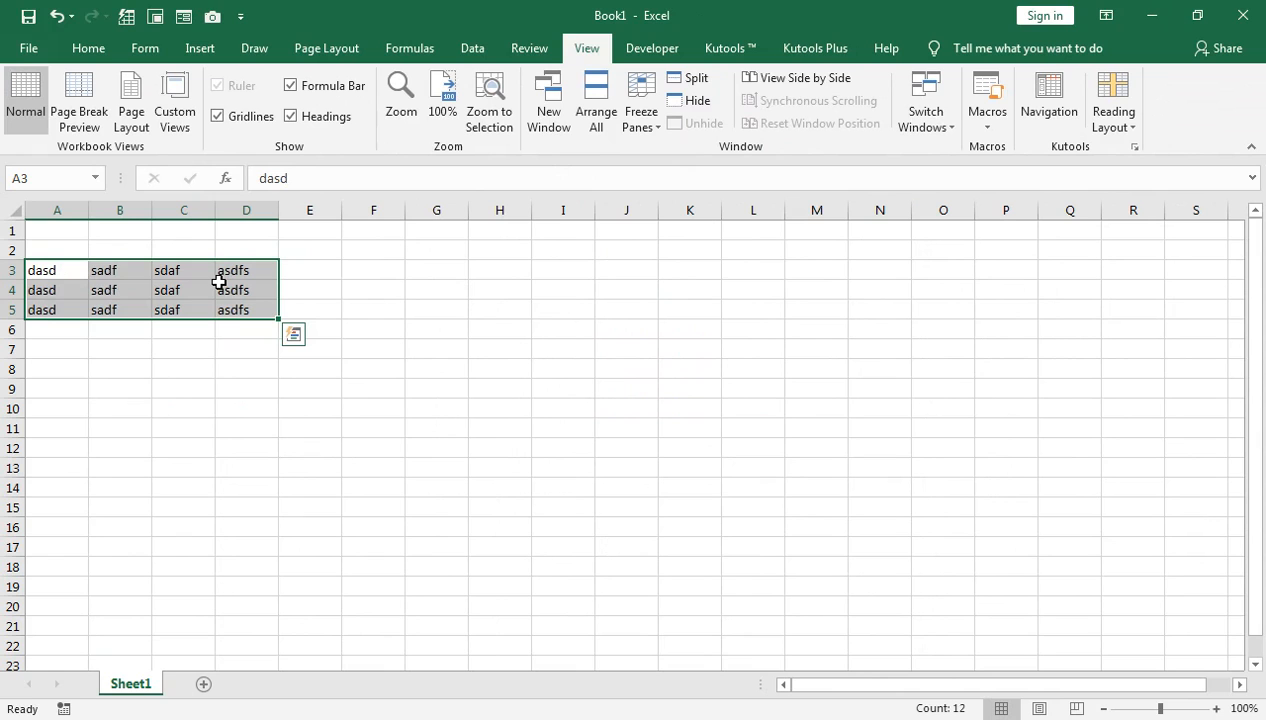
key("alt")
key("w")
key("g")
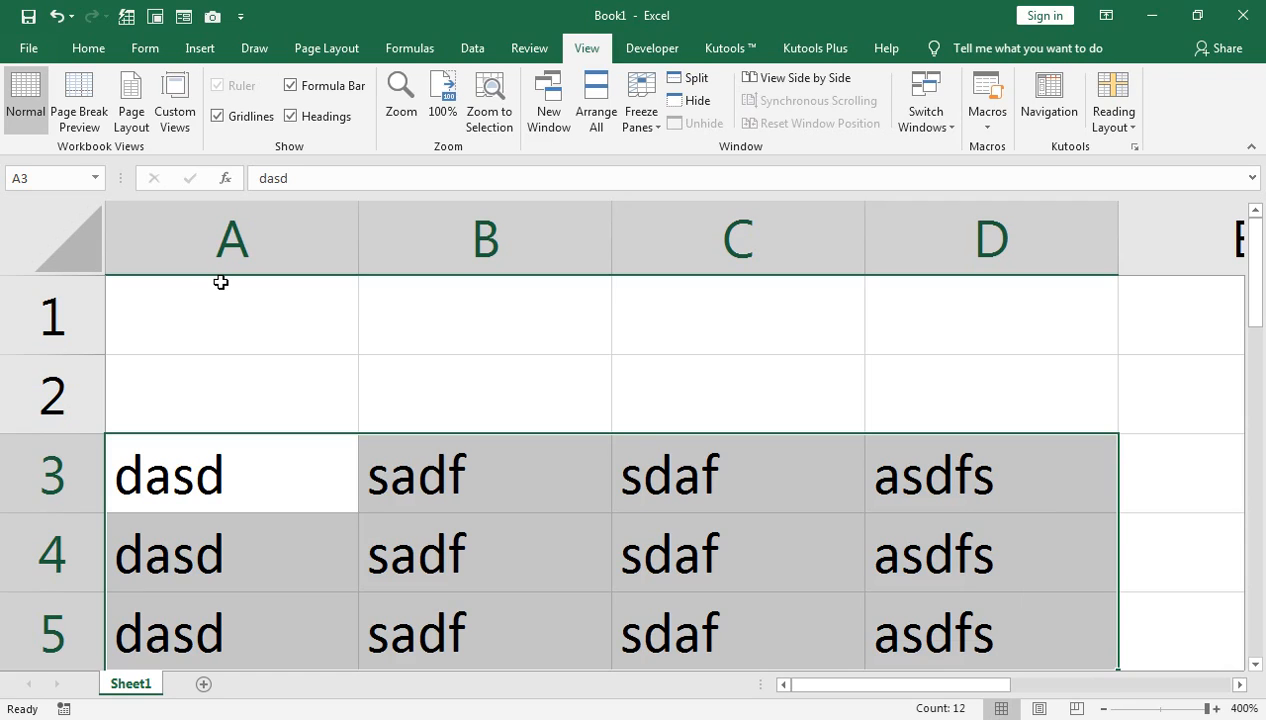
key("ctrl+q")
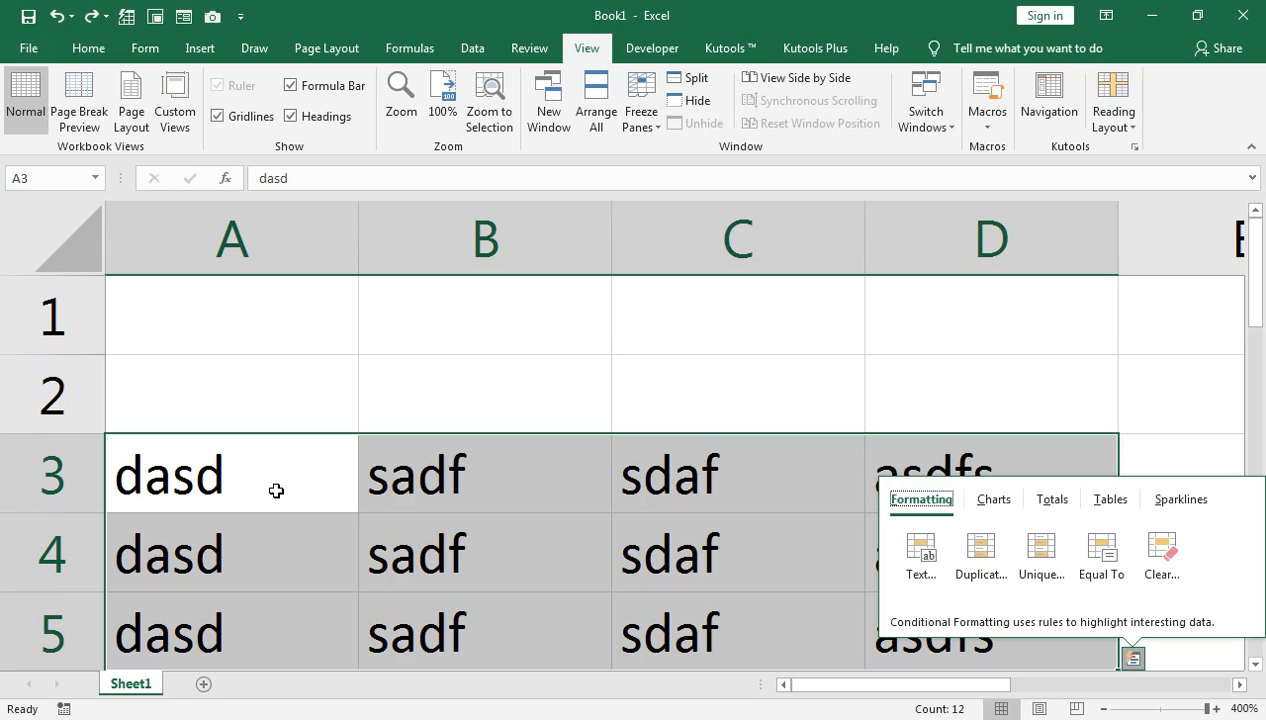
Step: Reselect the range A3:D5 and set the worksheet magnification to 100% through the Zoom dialog
left_click(410, 444)
left_click(269, 468)
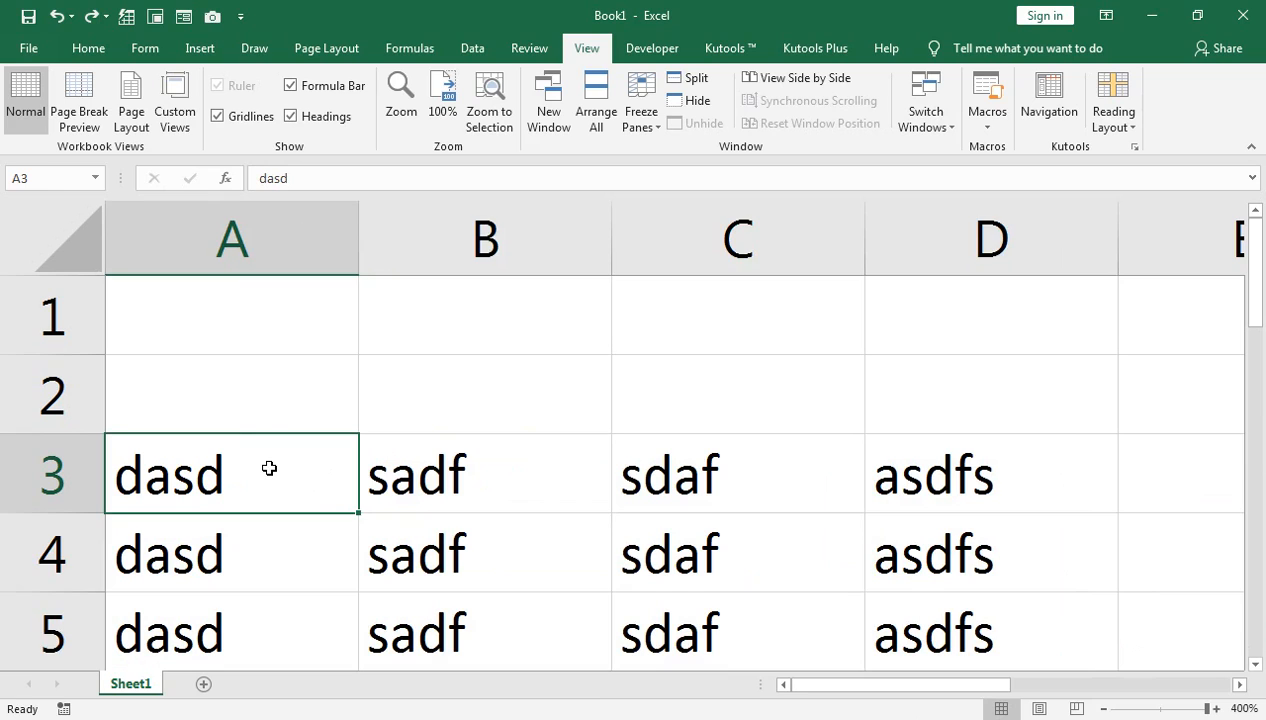
key("ctrl+shift+Right")
key("ctrl+shift+Down")
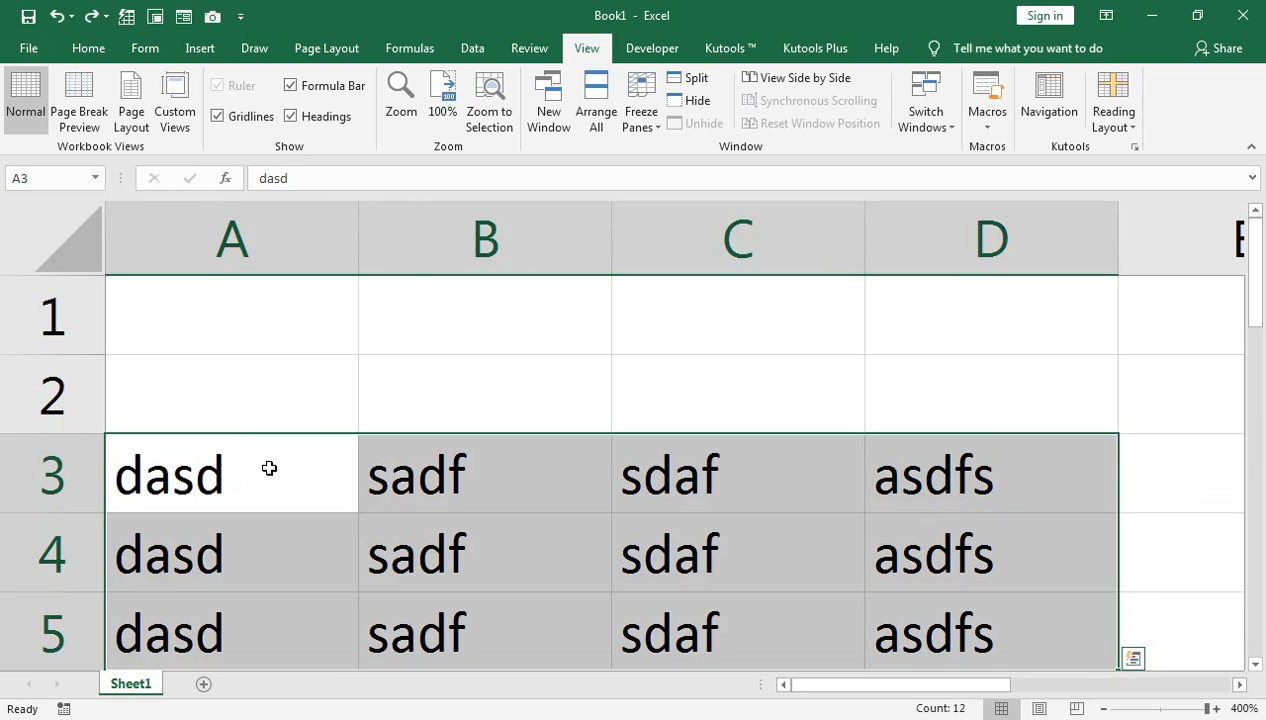
key("alt+w")
key("q")
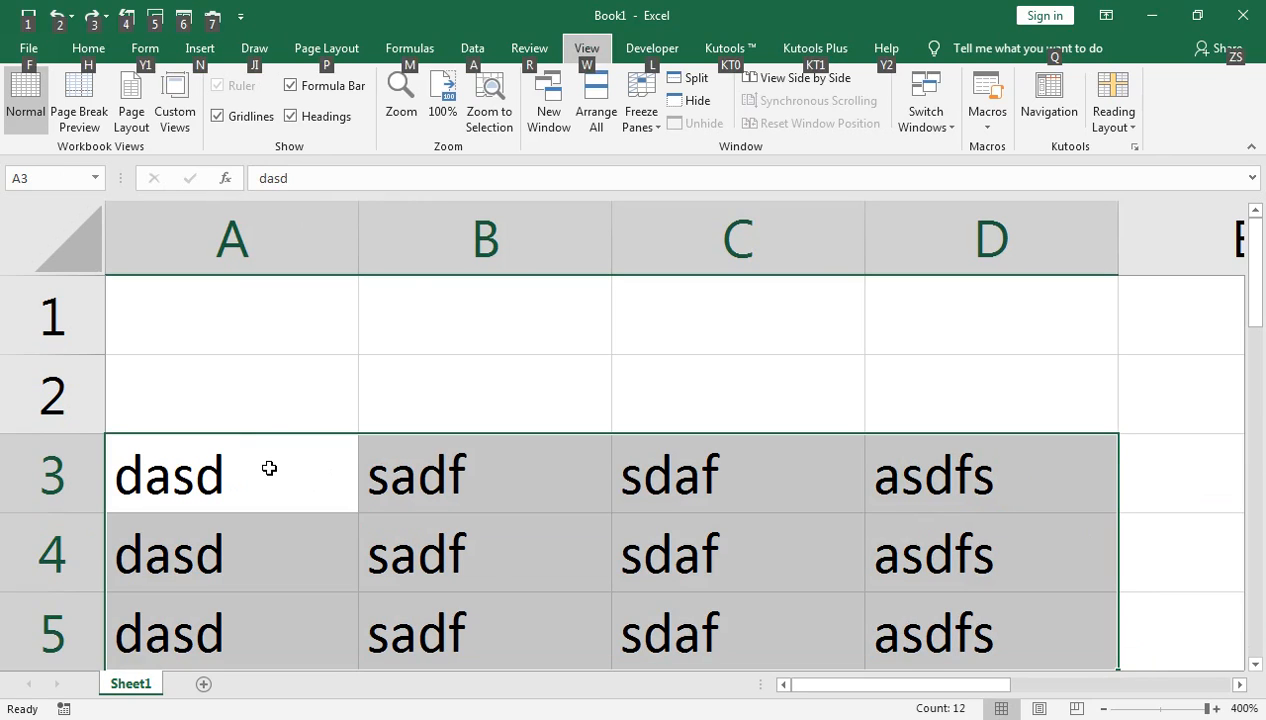
key("Up")
key("Up")
key("Up")
key("Up")
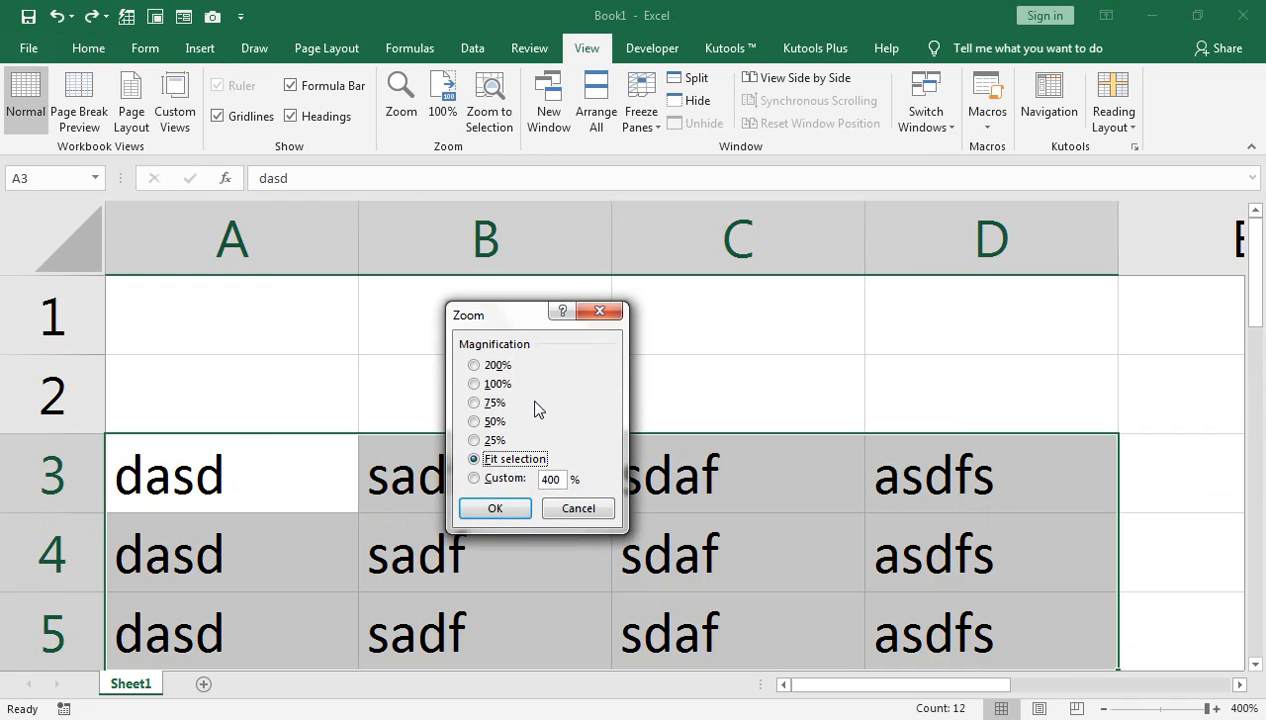
key("Up")
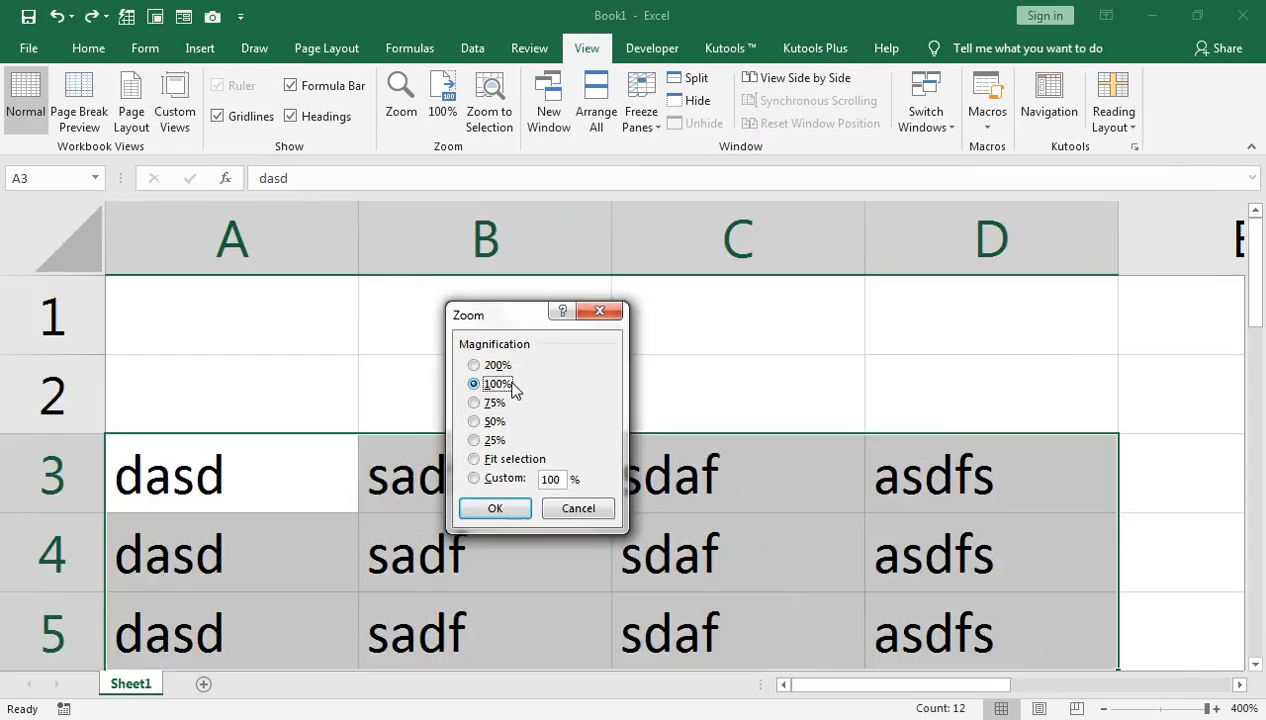
key("Return")
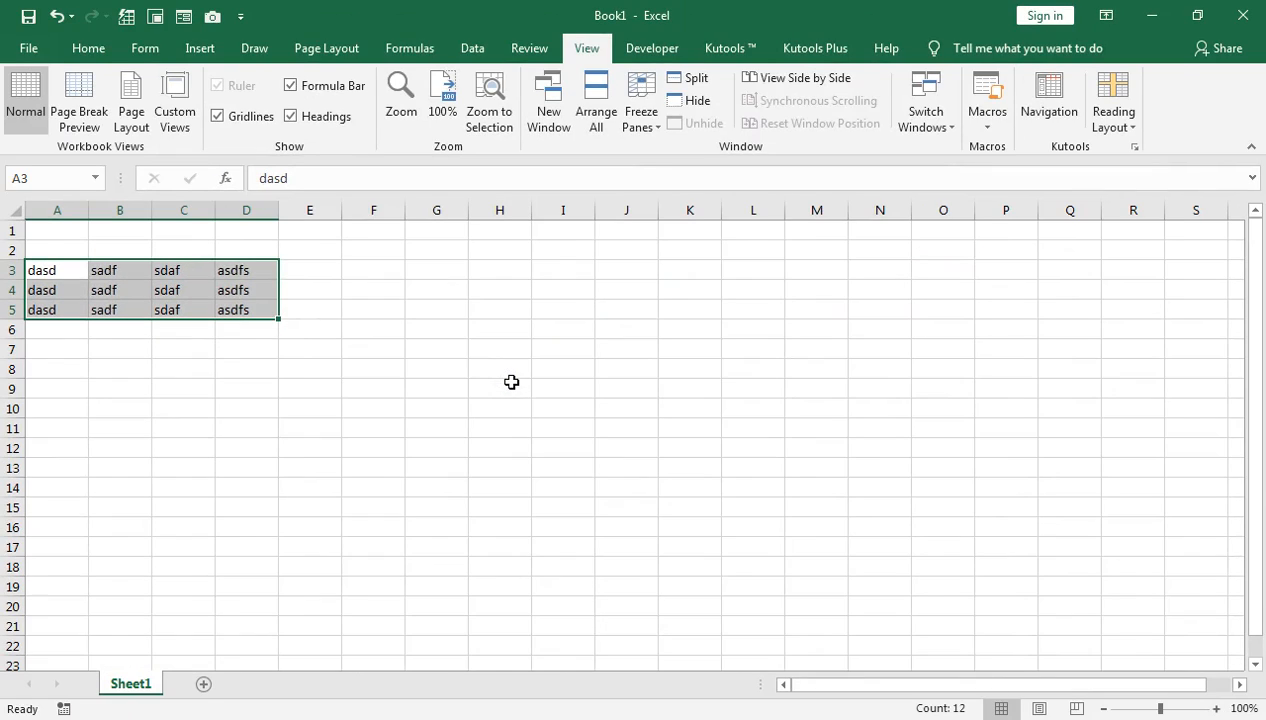
Step: Enter the numbers 25, 65, 35, 54, 89, 54 and 89 down cells F3 to F9
left_click_drag(1161, 709, 1177, 710)
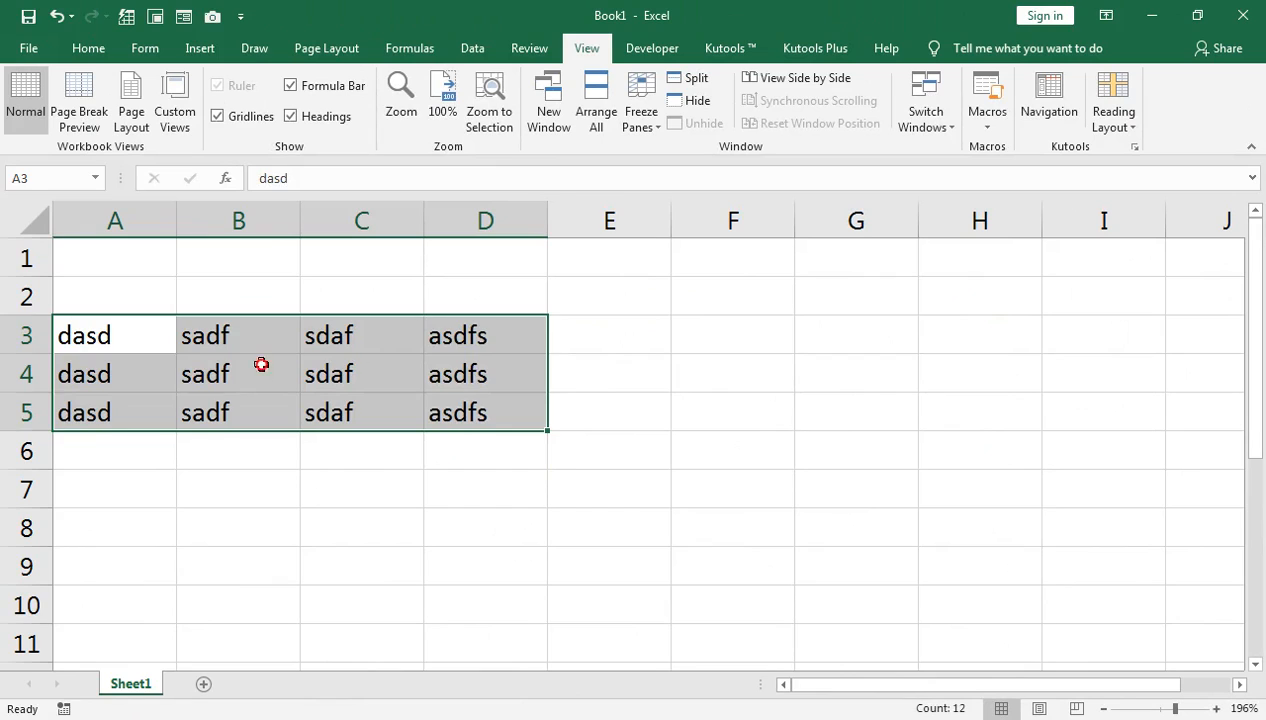
left_click(261, 365)
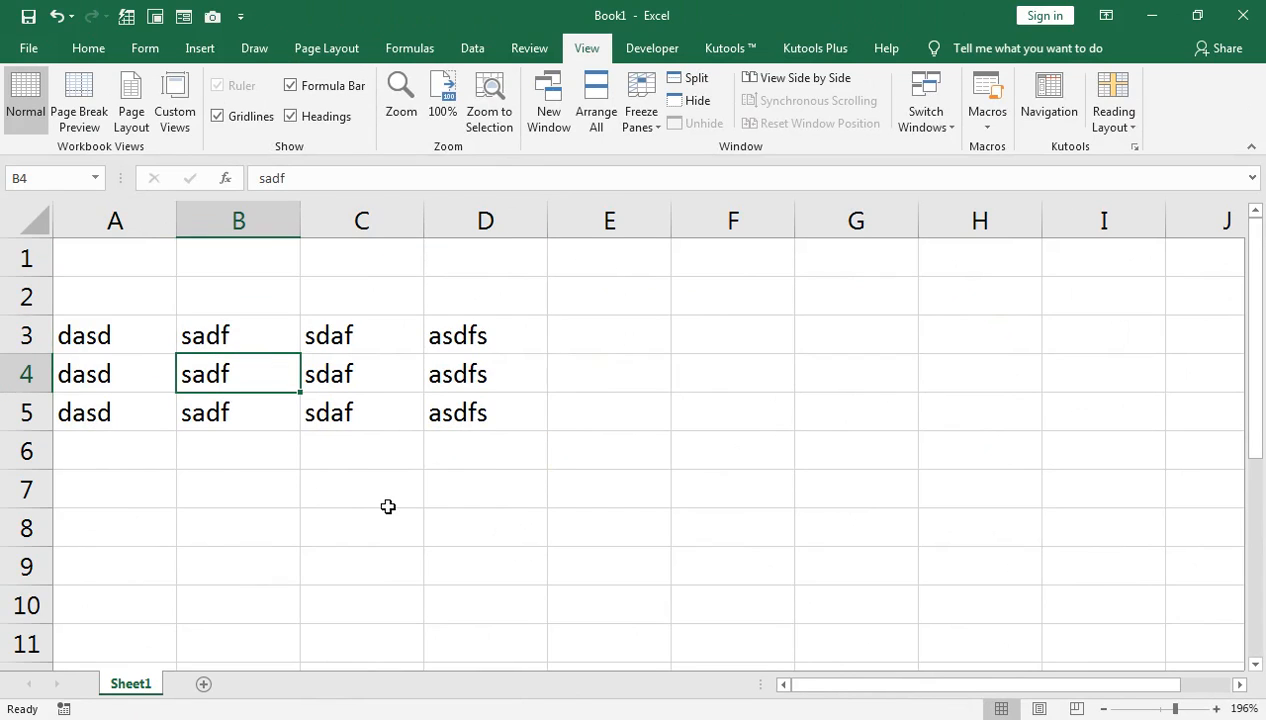
left_click(718, 330)
type("2")
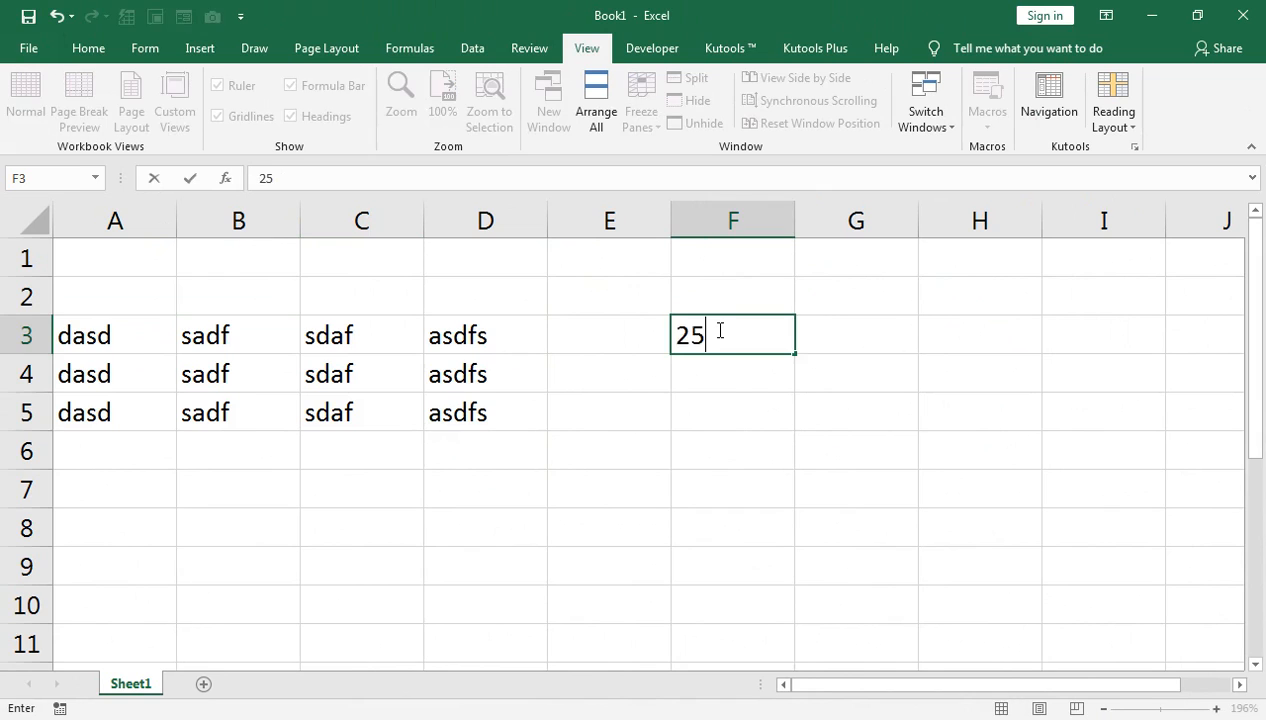
type("5")
key("Return")
type("65")
key("Return")
type("35")
key("Return")
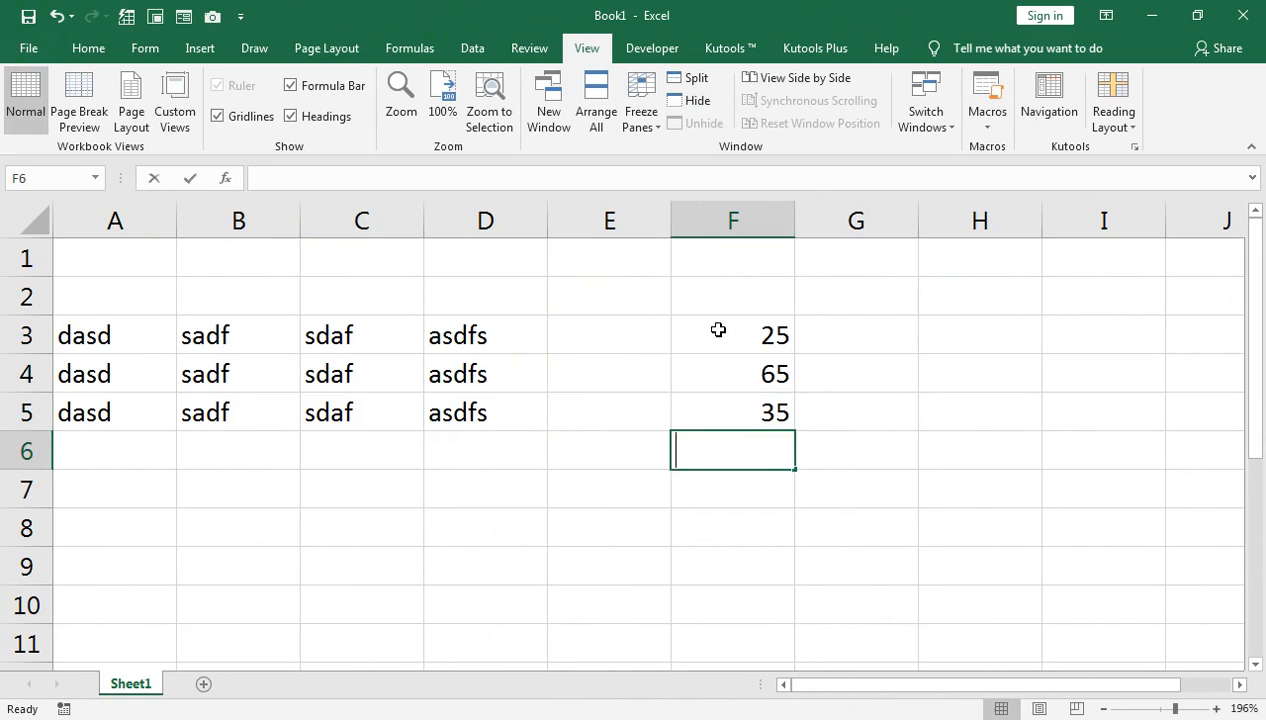
type("54")
key("Return")
type("89")
key("Return")
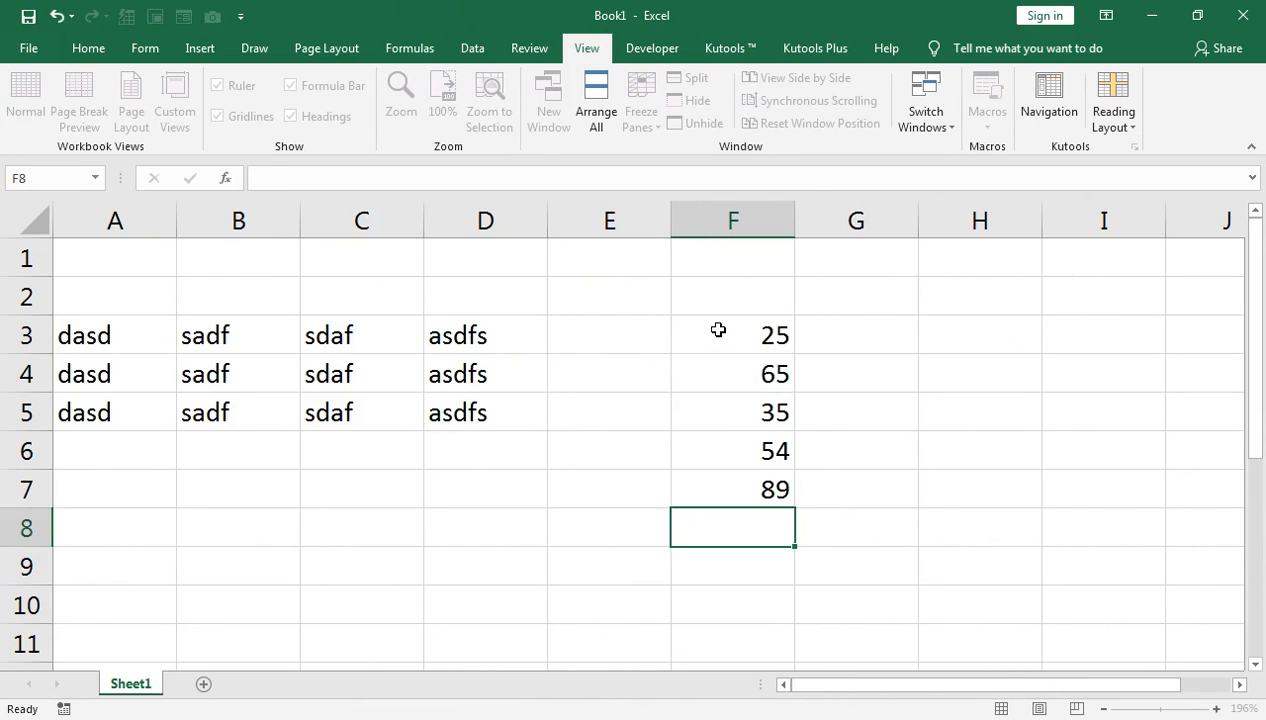
type("54")
key("Return")
type("89")
key("Return")
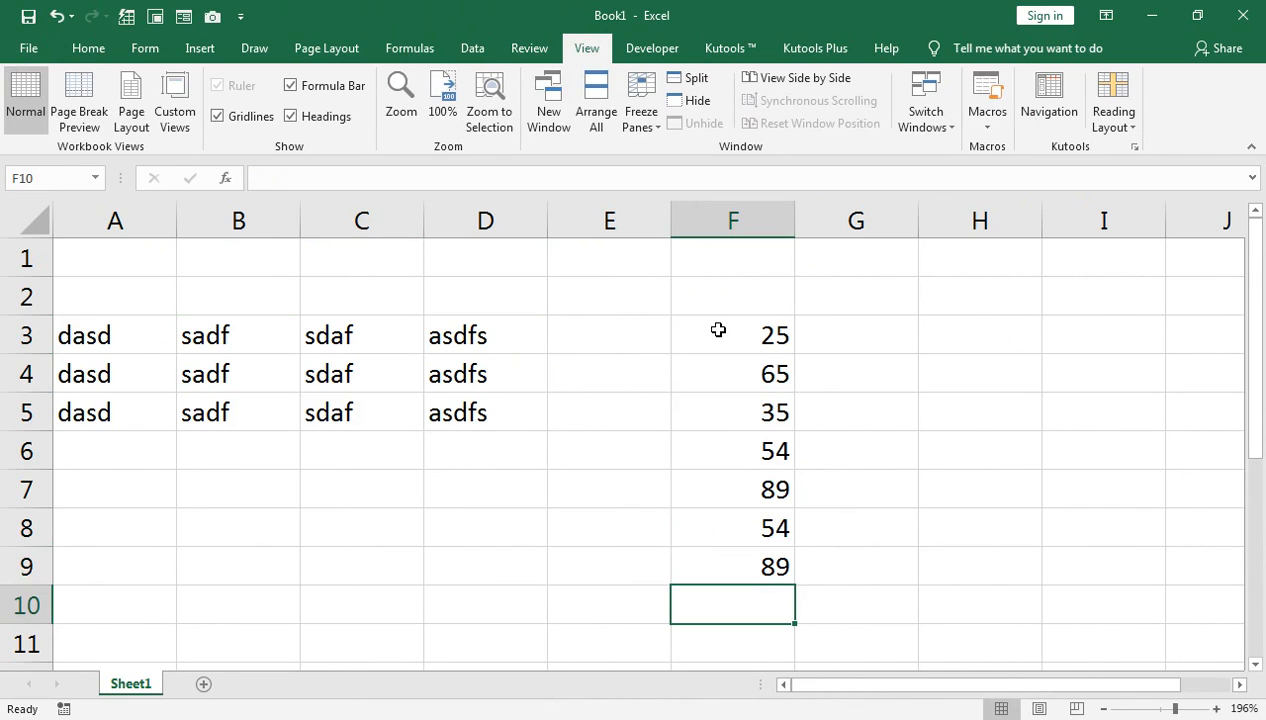
Step: Total F3:F9 in cell F10 with AutoSum, and clear the numbers and the total from column F
key("alt+equal")
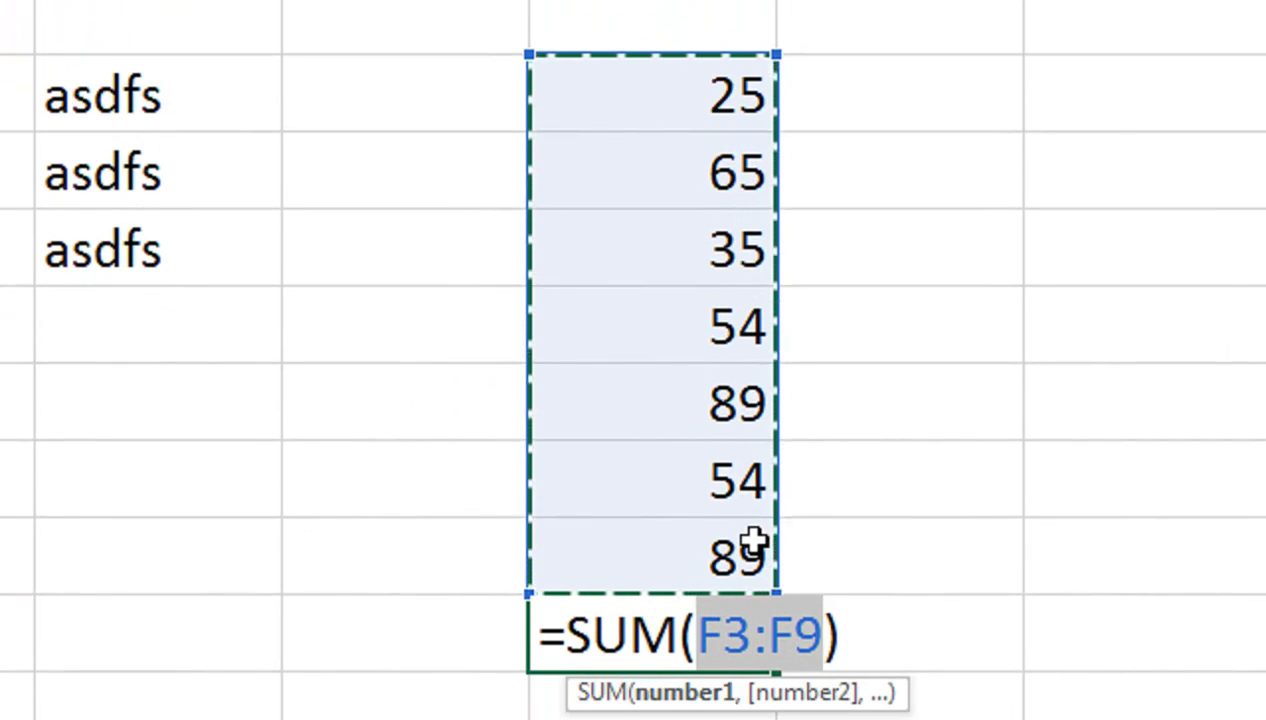
key("Return")
left_click(760, 612)
key("ctrl+shift+Up")
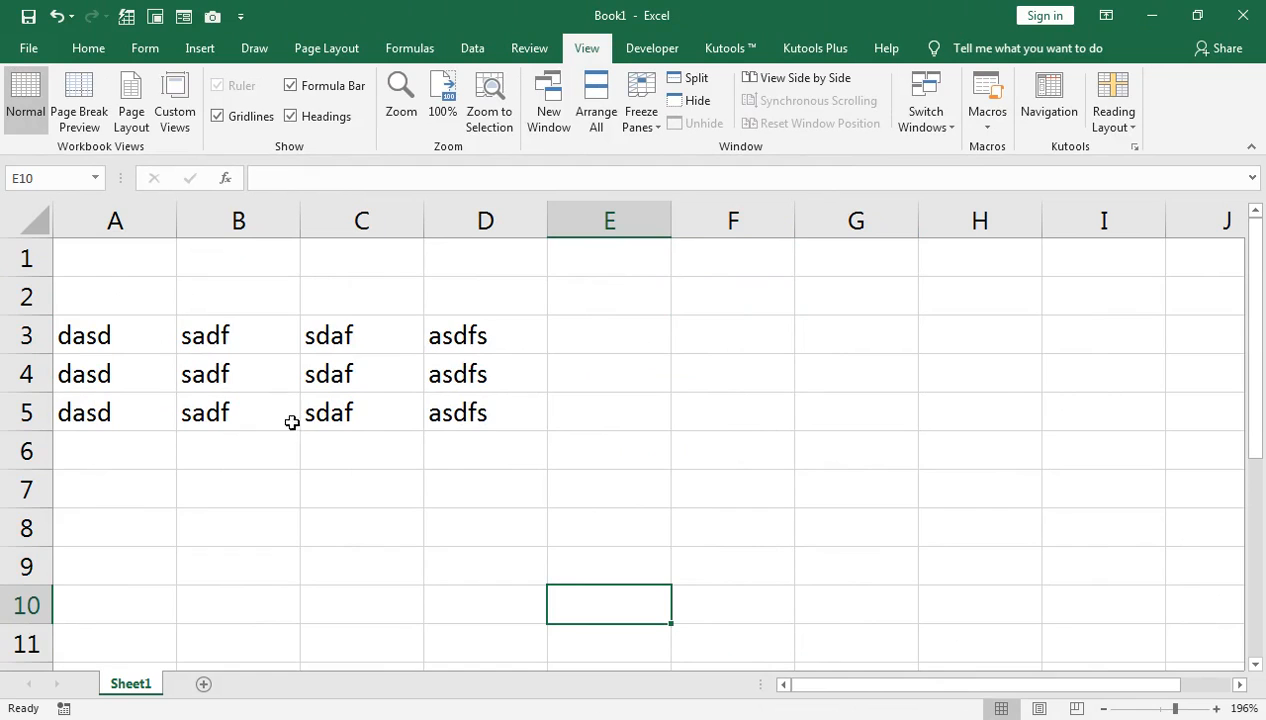
Step: Clear the text entries from the range A3:D5
left_click(35, 220)
left_click_drag(235, 375, 353, 415)
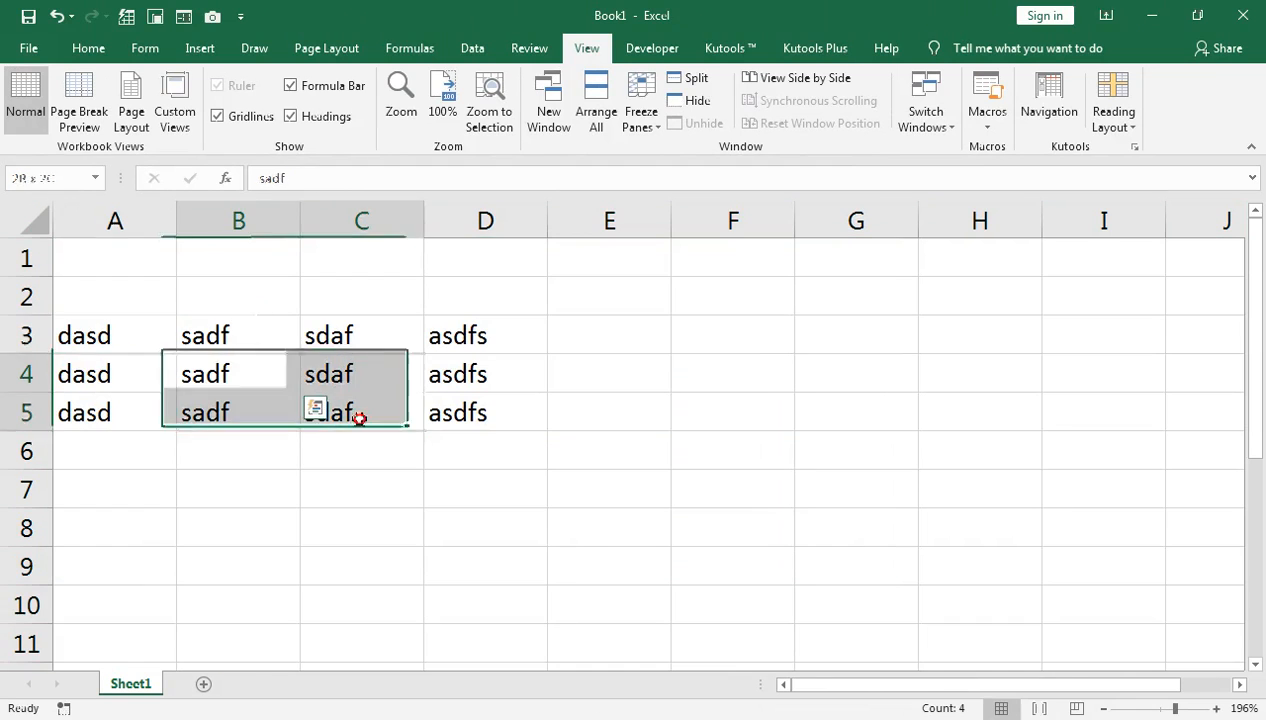
double_click(353, 415)
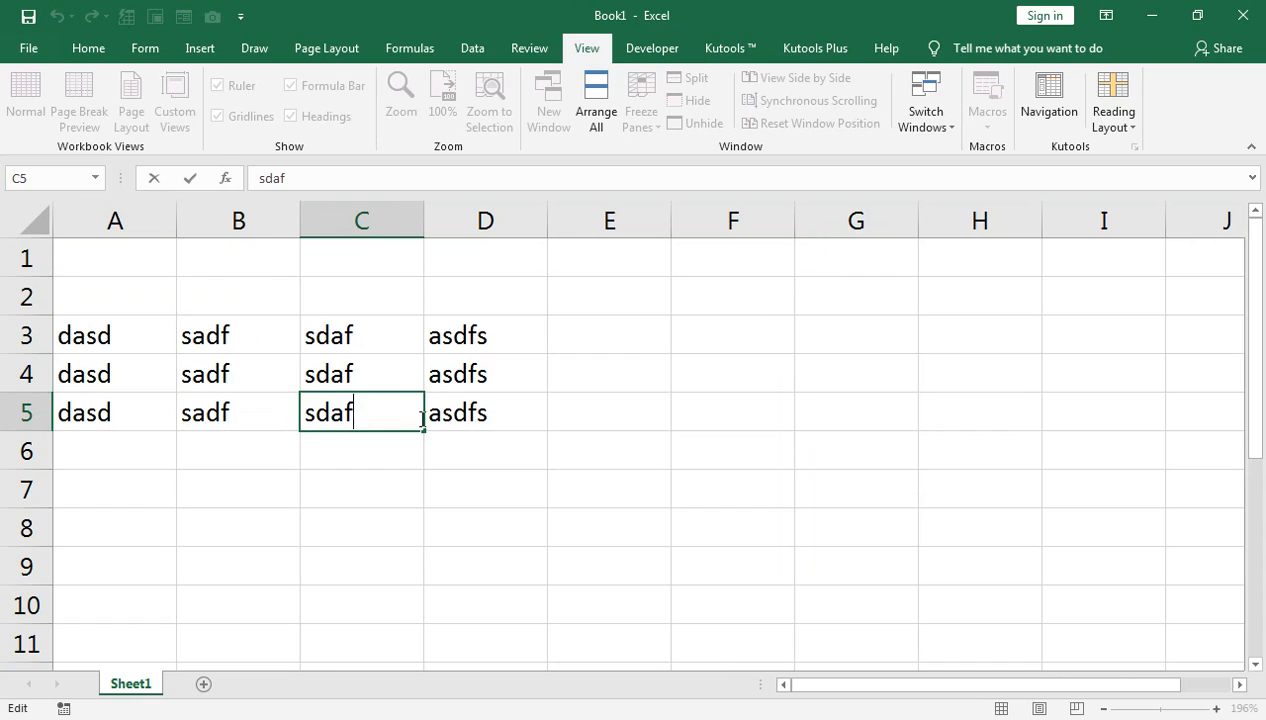
key("Return")
key("Right")
key("Up")
key("ctrl+shift+Left")
key("ctrl+shift+Up")
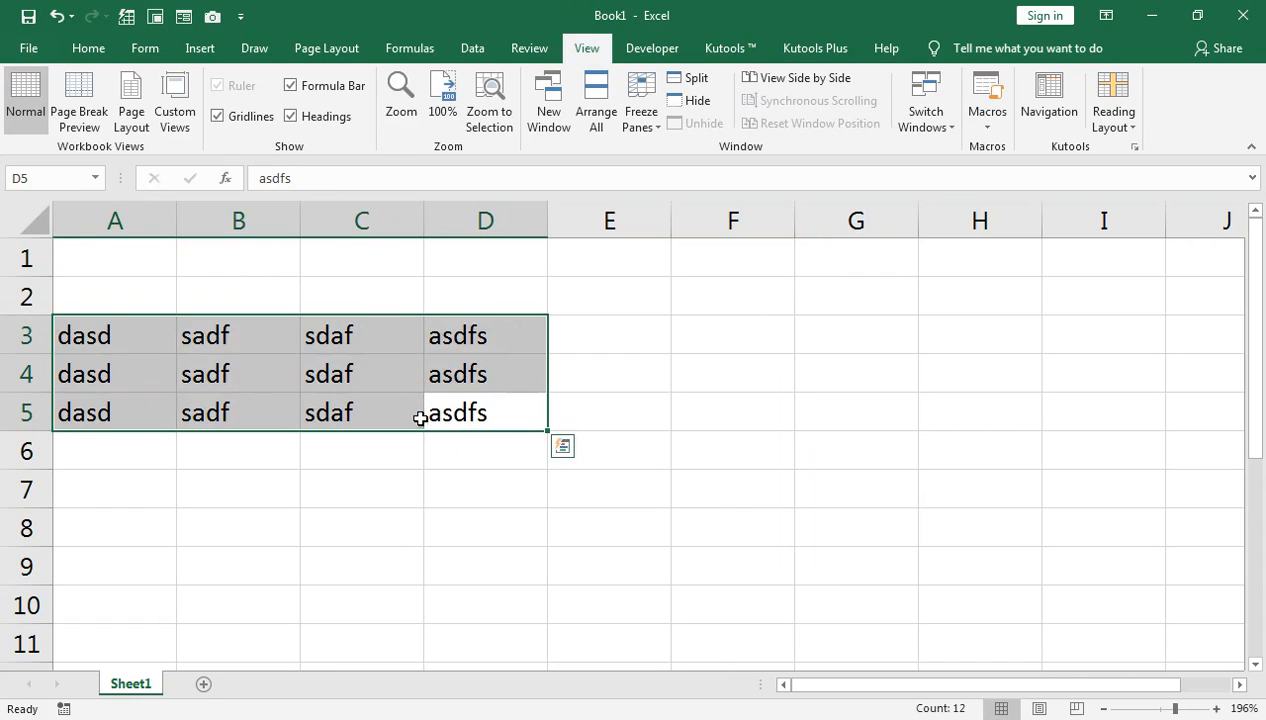
key("Delete")
left_click(770, 440)
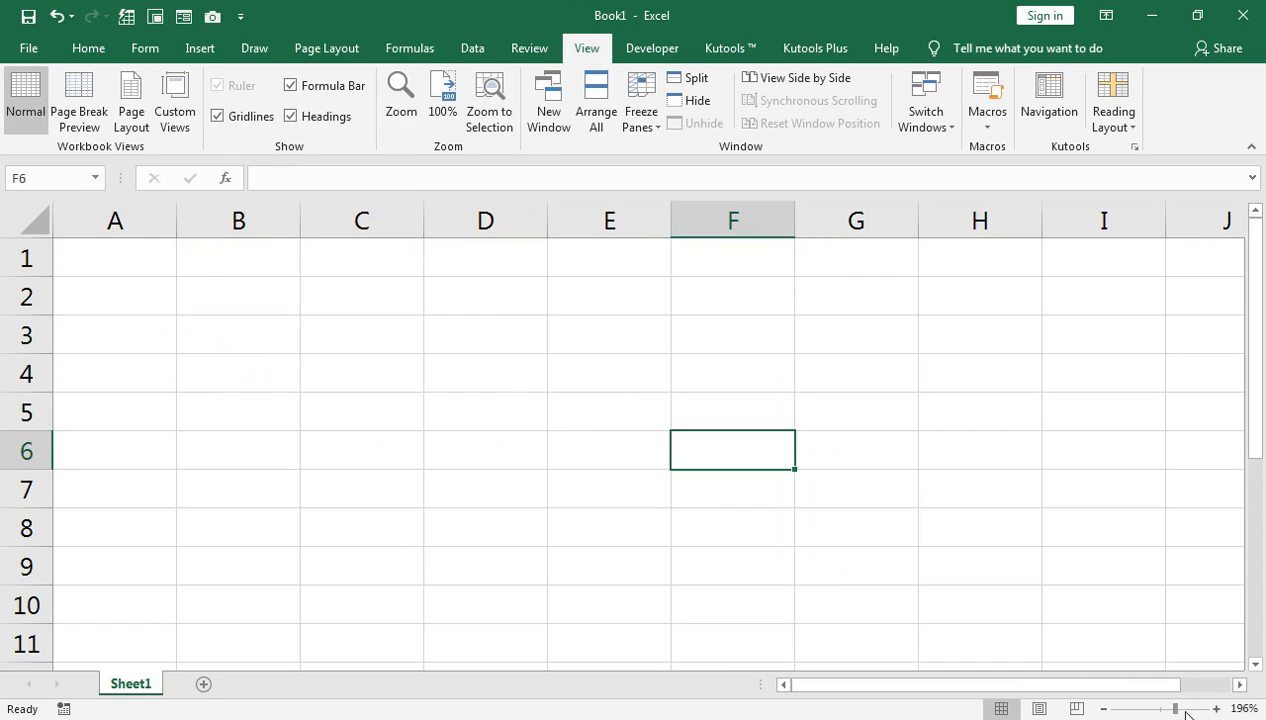
Step: Open the Insert Function dialog for cell B4, look through its list of function categories, and dismiss the dialog without inserting anything
scroll(356, 246, "up", 4)
left_click(58, 214)
left_click(88, 48)
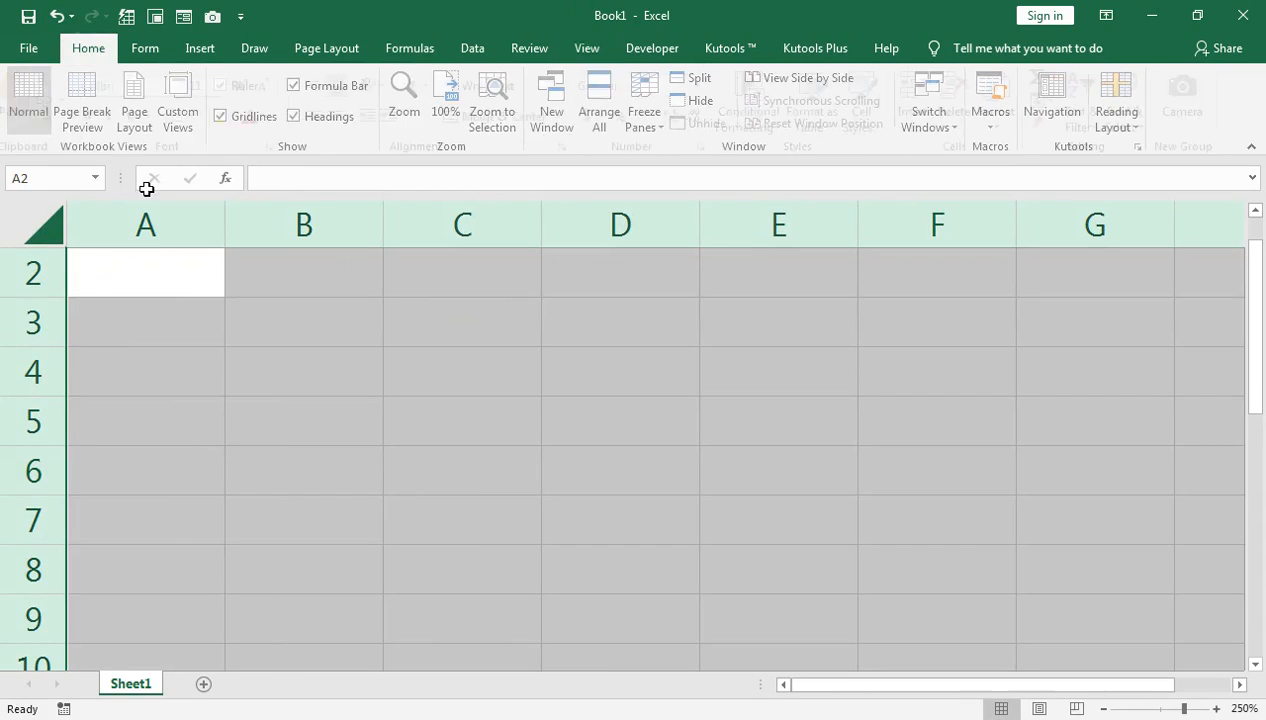
left_click(268, 372)
key("shift+F3")
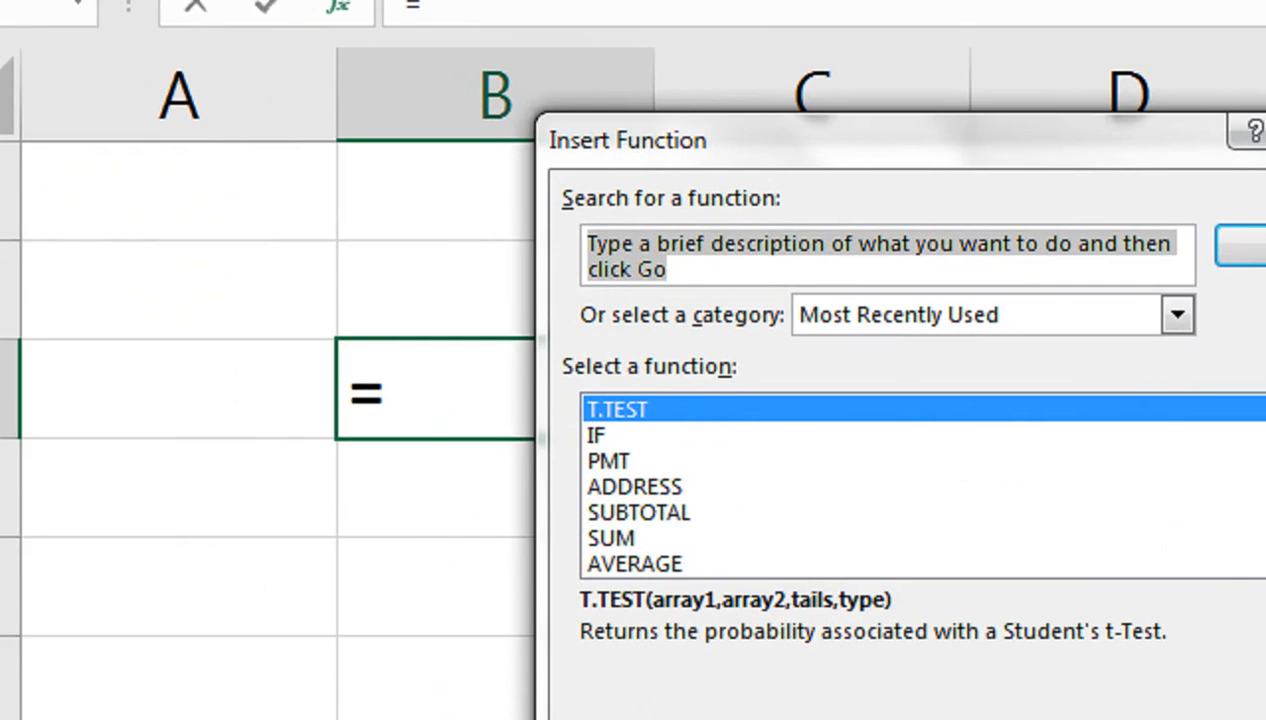
left_click(1030, 318)
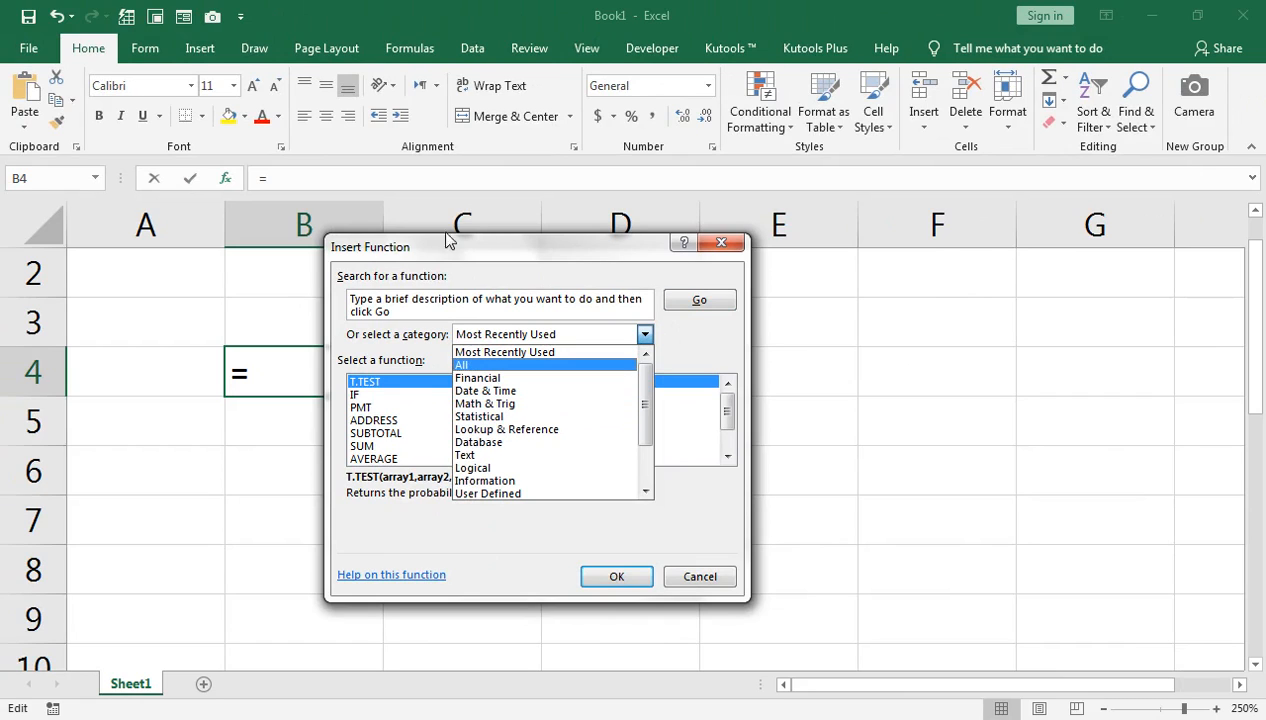
left_click(714, 242)
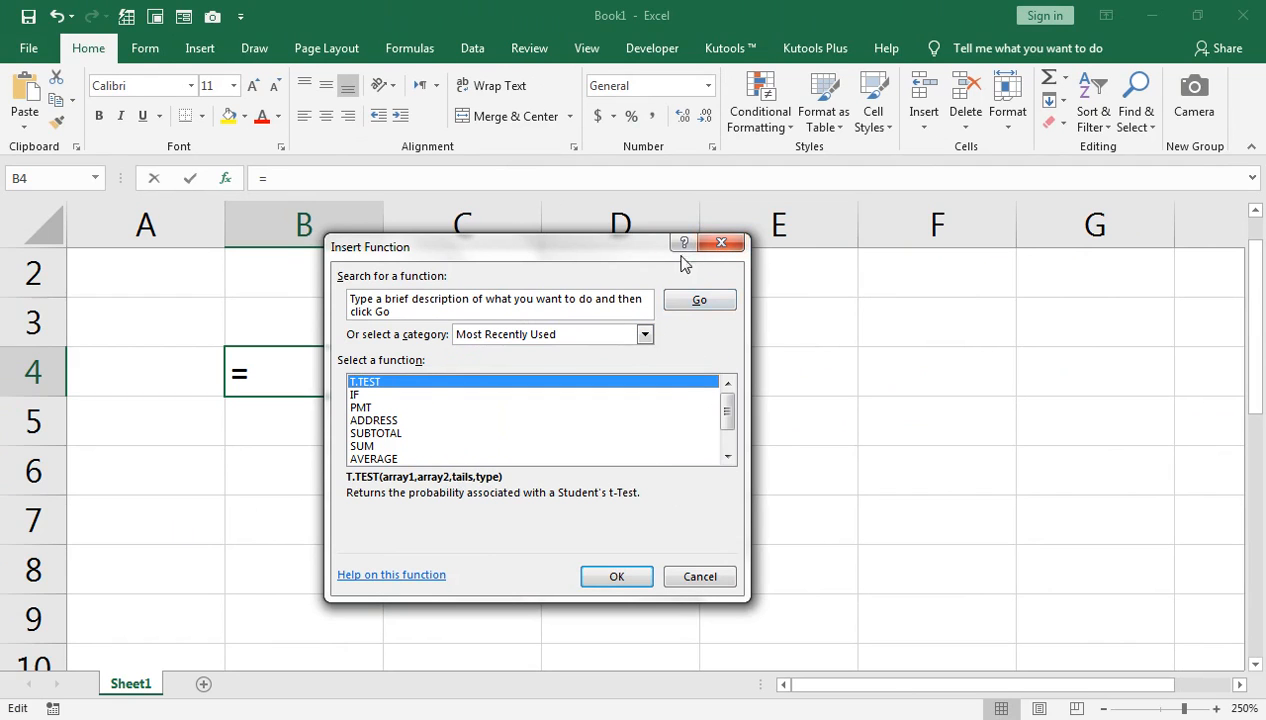
left_click(720, 244)
Step: Enter the sample texts sdfasdf, asfdfsd, asdfad, asfd and asdfasd across cells B3 to F3
key("Up")
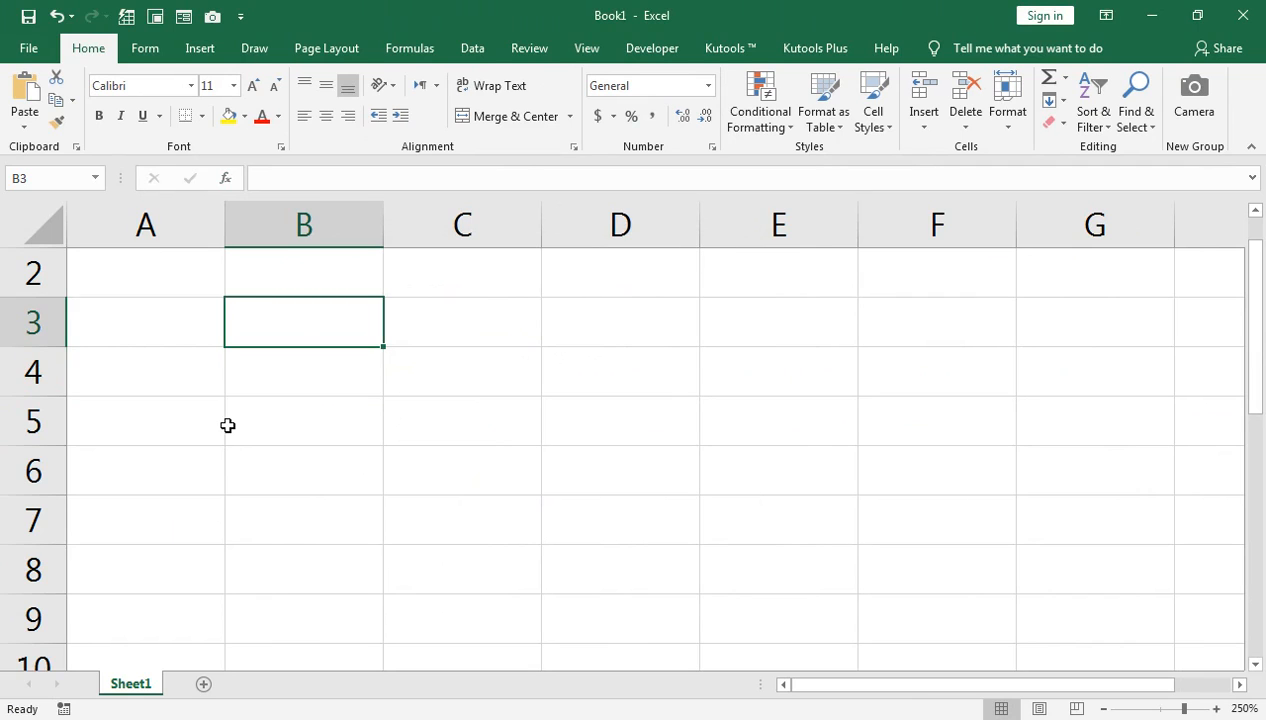
type("sdfasdf")
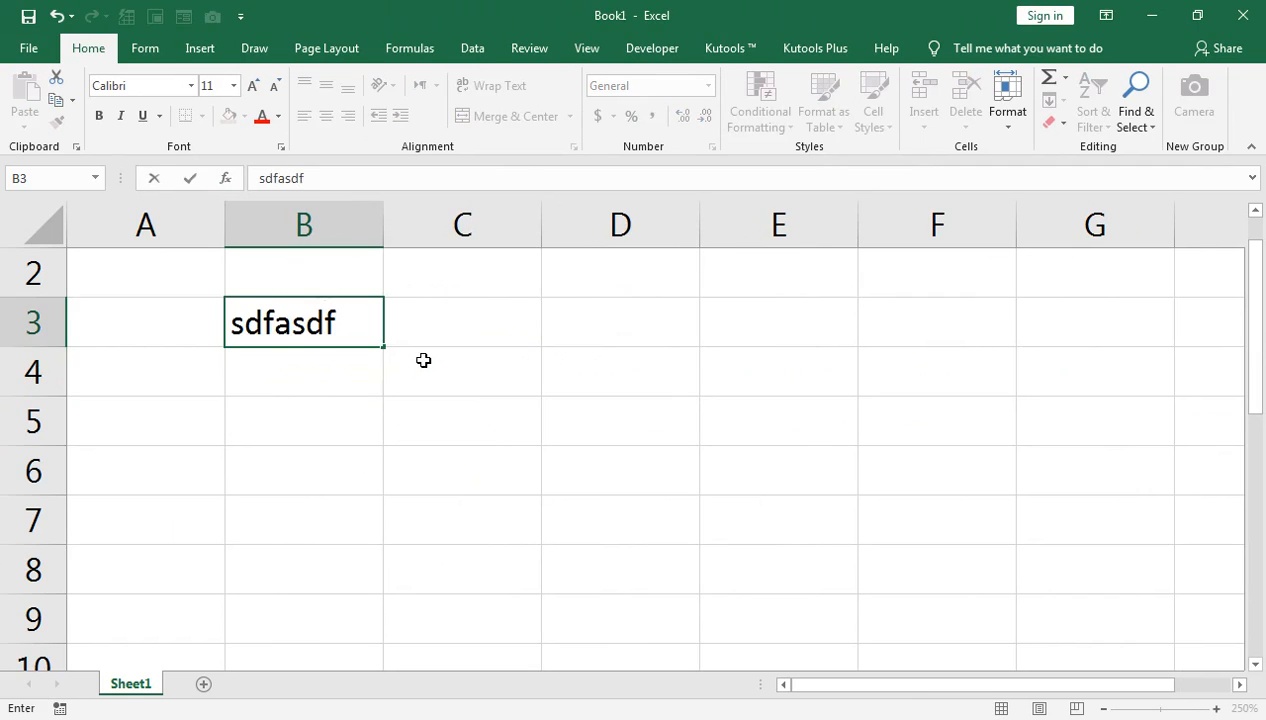
left_click(432, 330)
type("asfdfsd")
key("Tab")
type("asdfasd")
key("Tab")
type("asfd")
key("Tab")
type("asdfasd")
key("Return")
Step: Fill row 4 from F4 back to B4 with the sample texts asdfd, asdf, asdfad, asfdfsd and asdfd
type("asdfd")
key("Left")
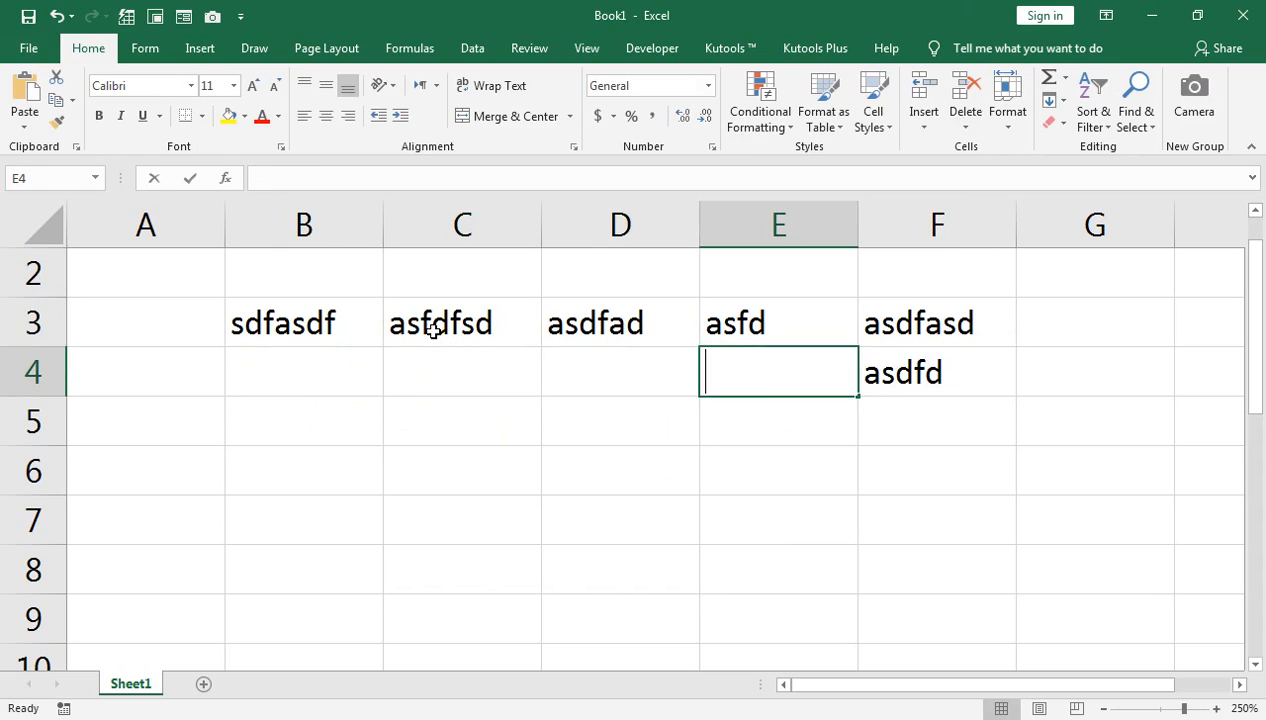
type("asdf")
key("Left")
type("asdf")
key("Left")
type("a")
key("Left")
type("asdfd")
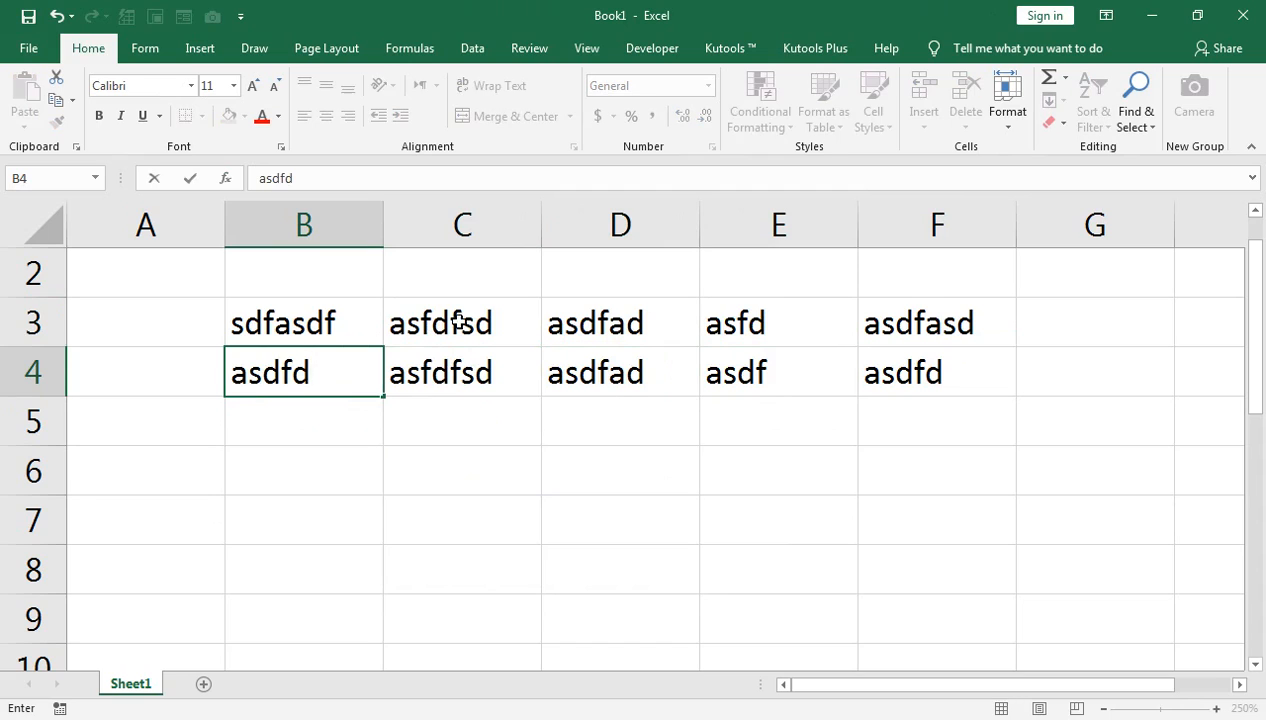
Step: Give the range B3:F4 a yellow fill and borders around all its cells
left_click(336, 320)
key("shift+Down")
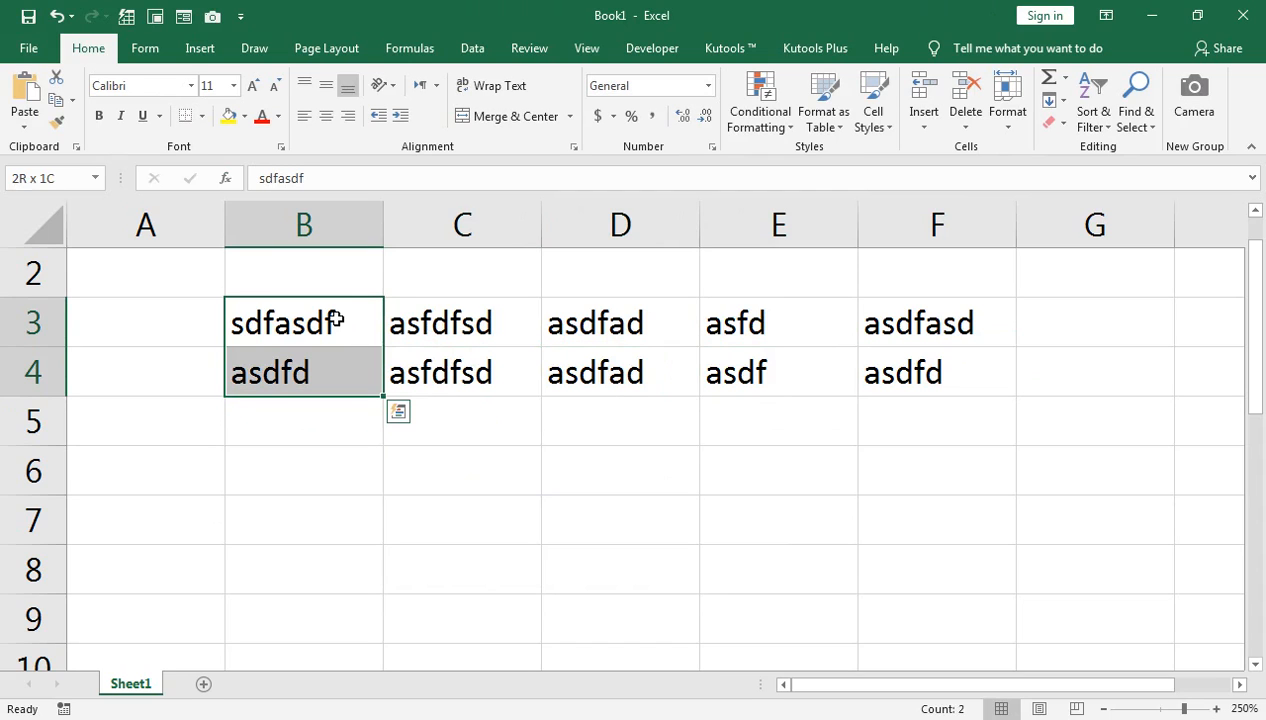
key("ctrl+shift+Right")
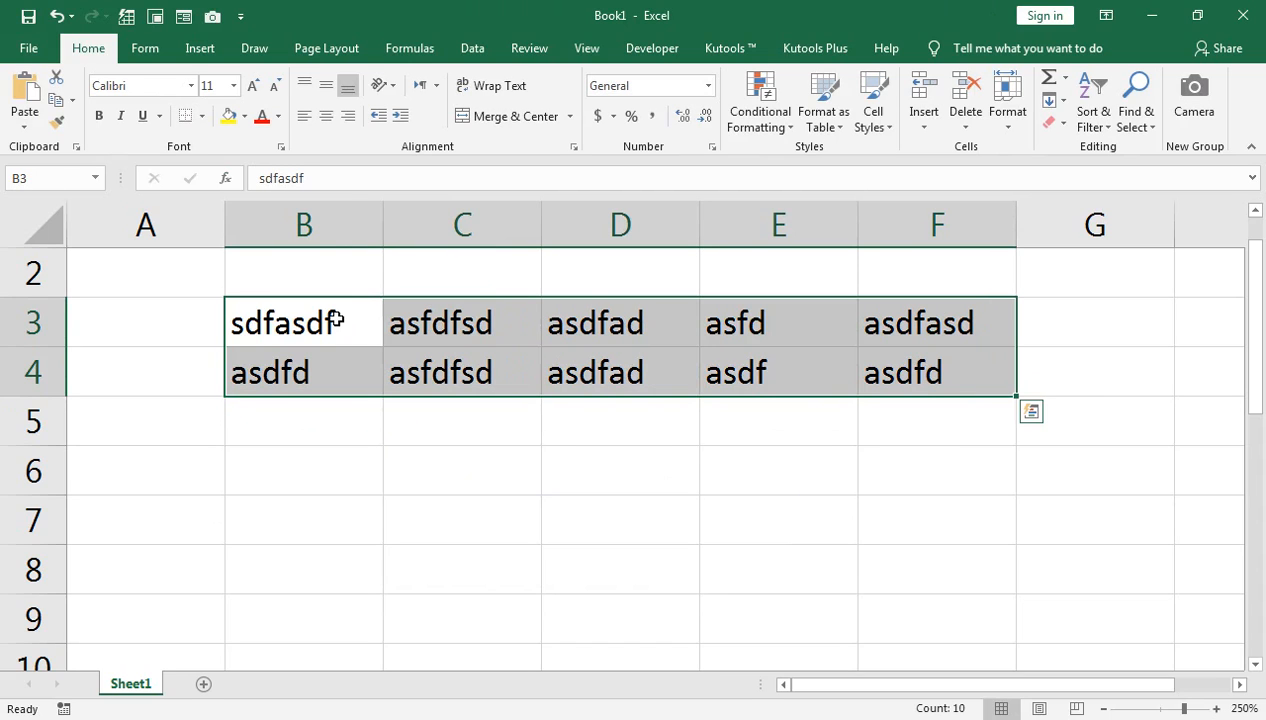
left_click(229, 116)
left_click(201, 116)
left_click(236, 284)
left_click(203, 285)
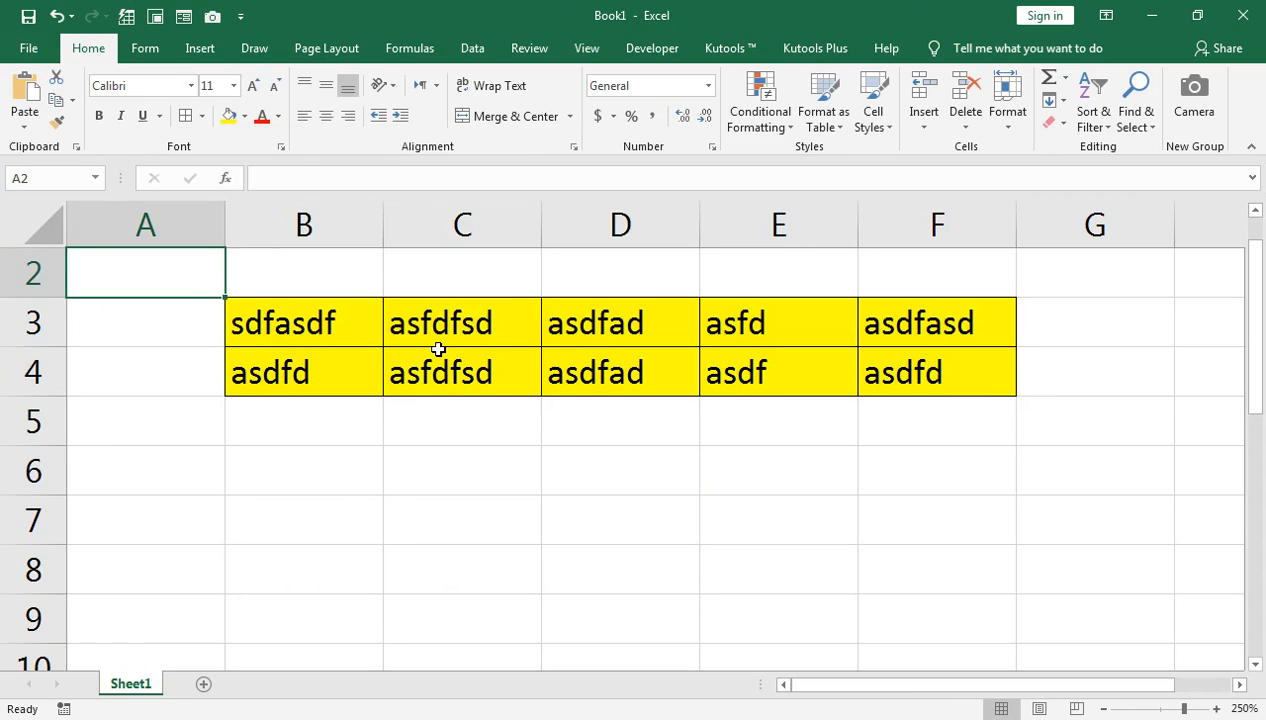
Step: Delete only the contents of the range B3:F4, undo the deletion, and bring up the Quick Analysis options for the range
key("Right")
key("Down")
key("ctrl+shift+Right")
key("shift+Down")
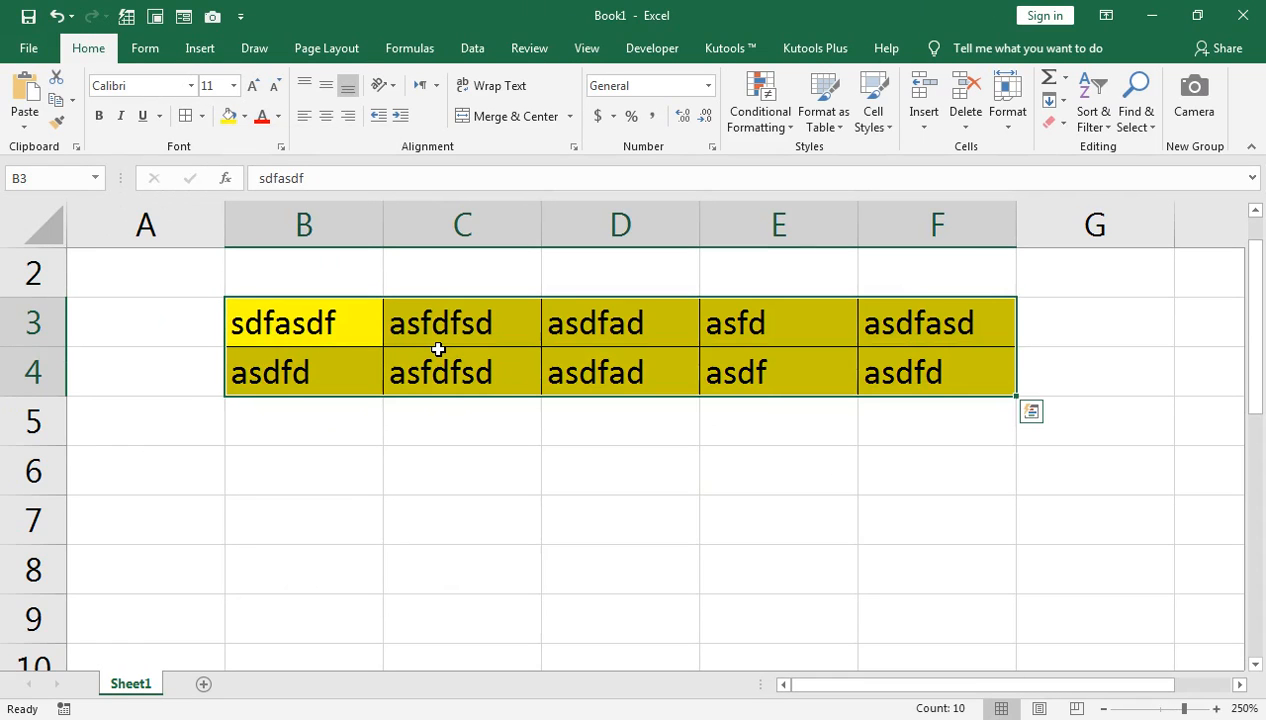
key("Delete")
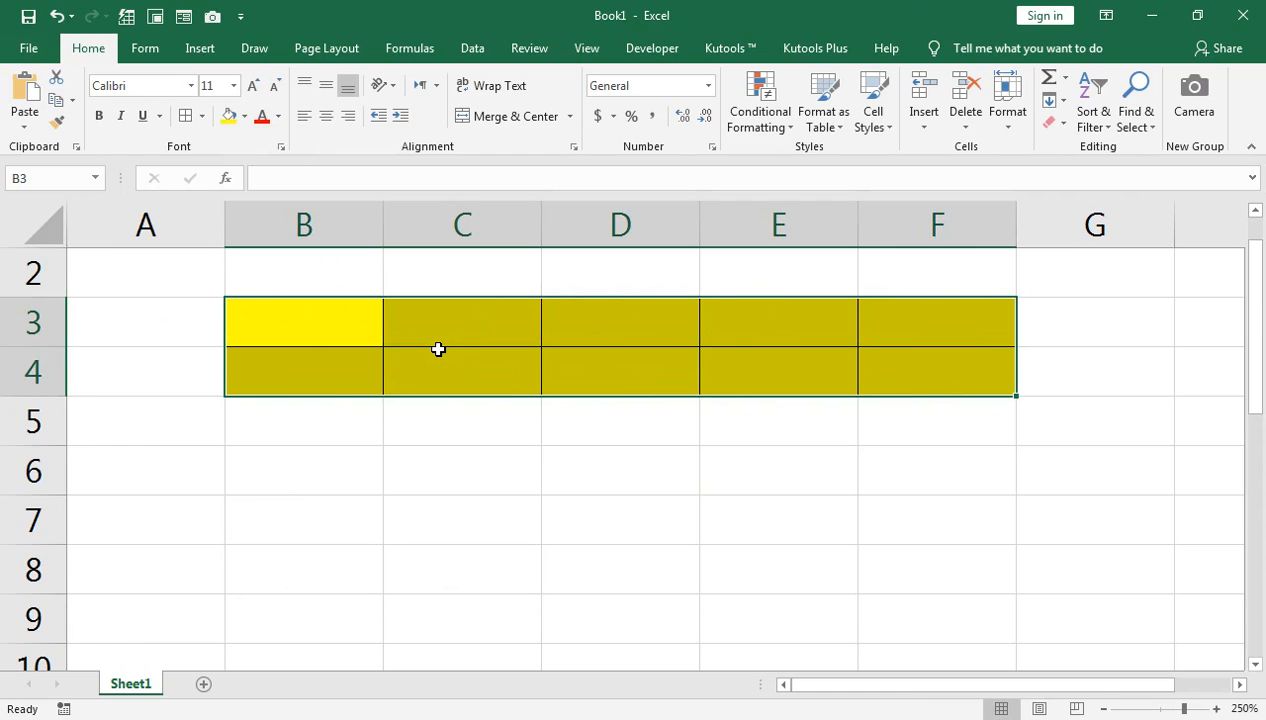
key("ctrl+c")
key("ctrl+z")
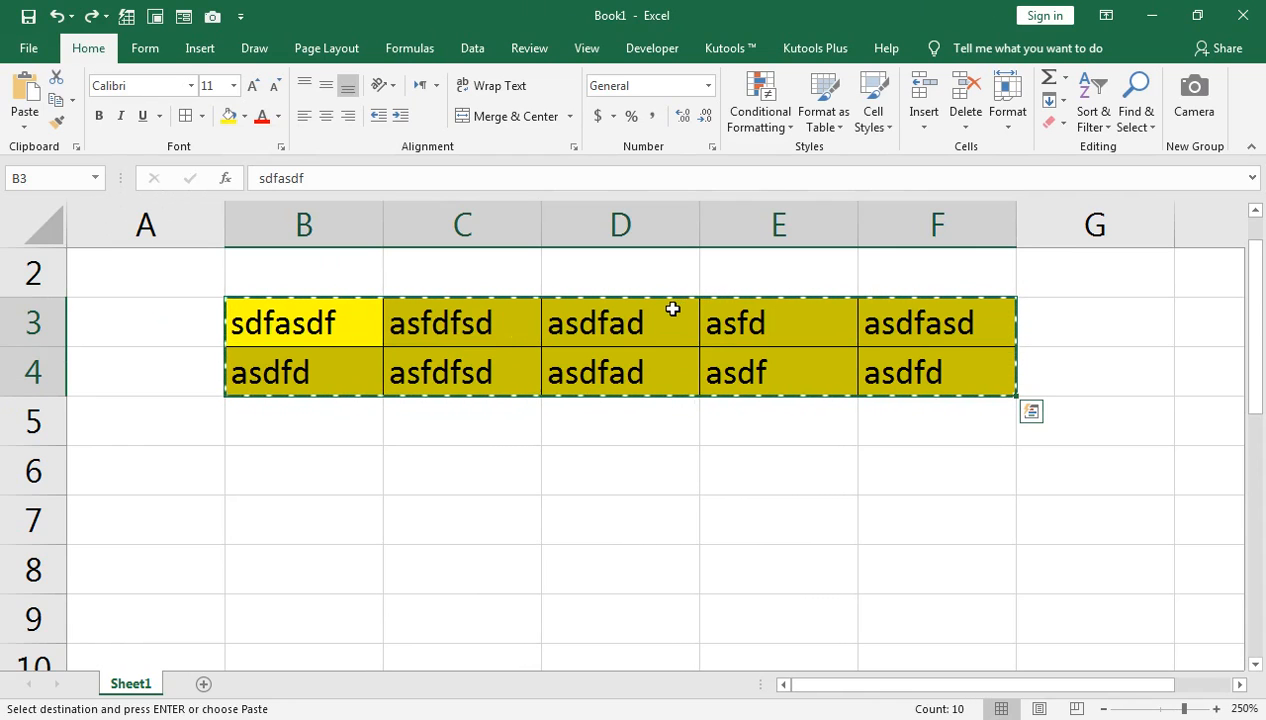
key("ctrl+q")
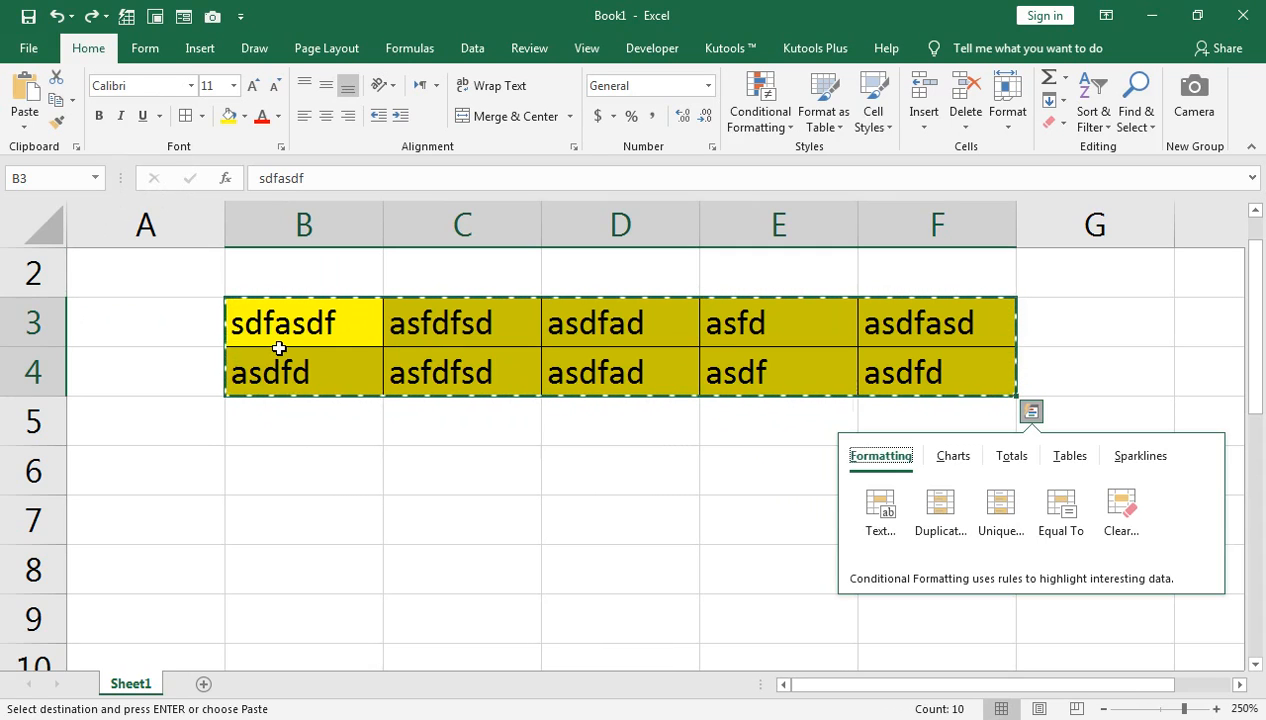
Step: Reselect B3:F4, clear both its contents and its formatting with Clear All, and undo the clearing
left_click(315, 325)
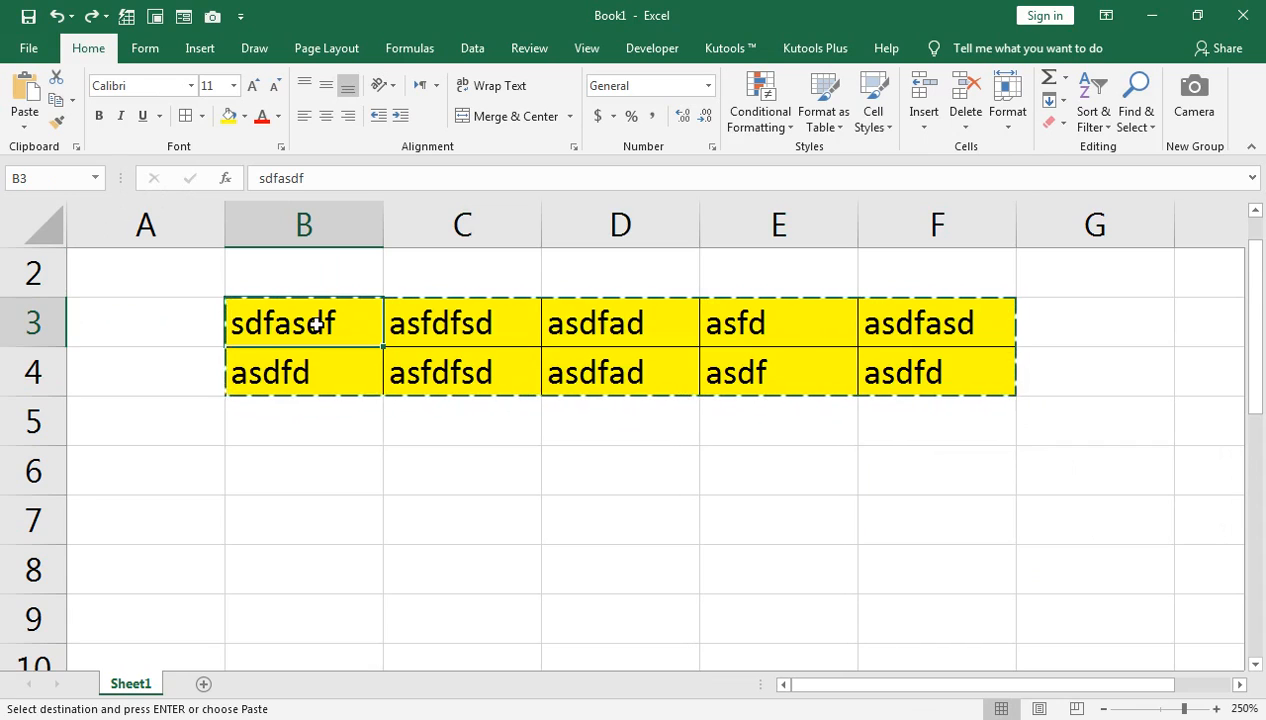
key("ctrl+shift+Down")
key("ctrl+shift+Right")
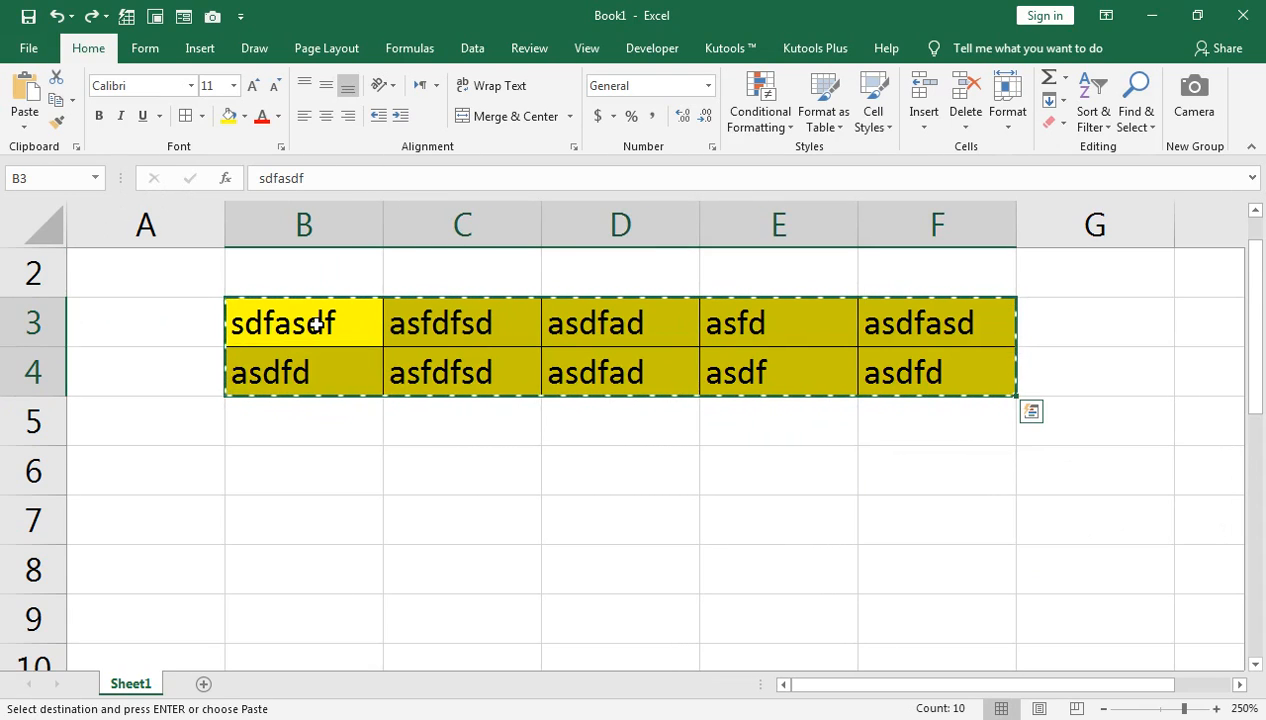
key("alt+e")
key("a")
key("a")
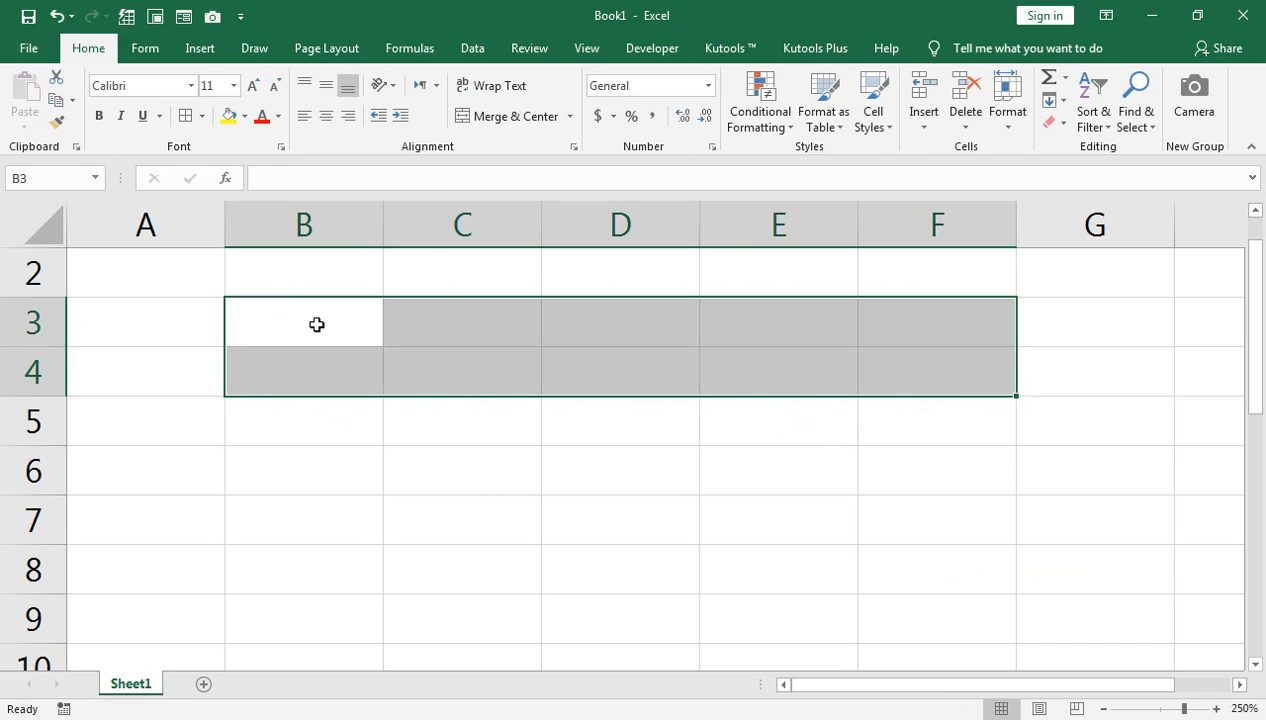
key("ctrl+z")
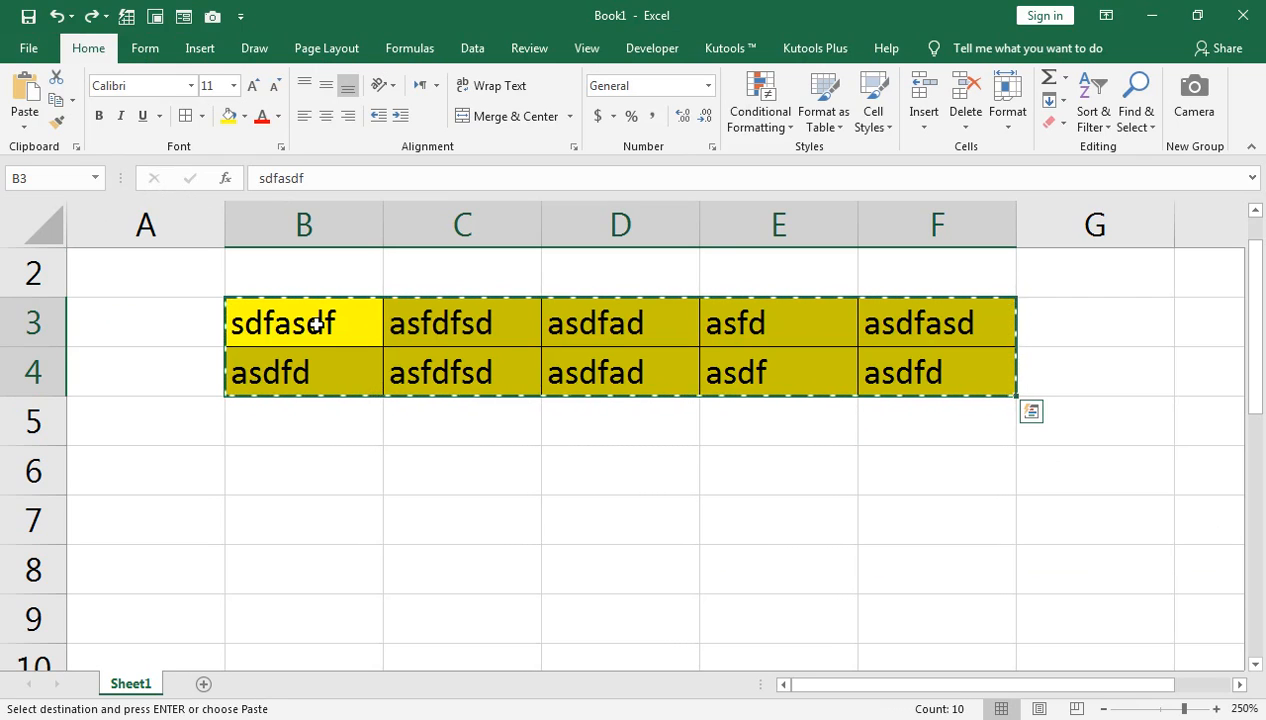
Step: Clear all contents, fill and borders from the selected range B3:F4 with Clear All
key("alt")
key("e")
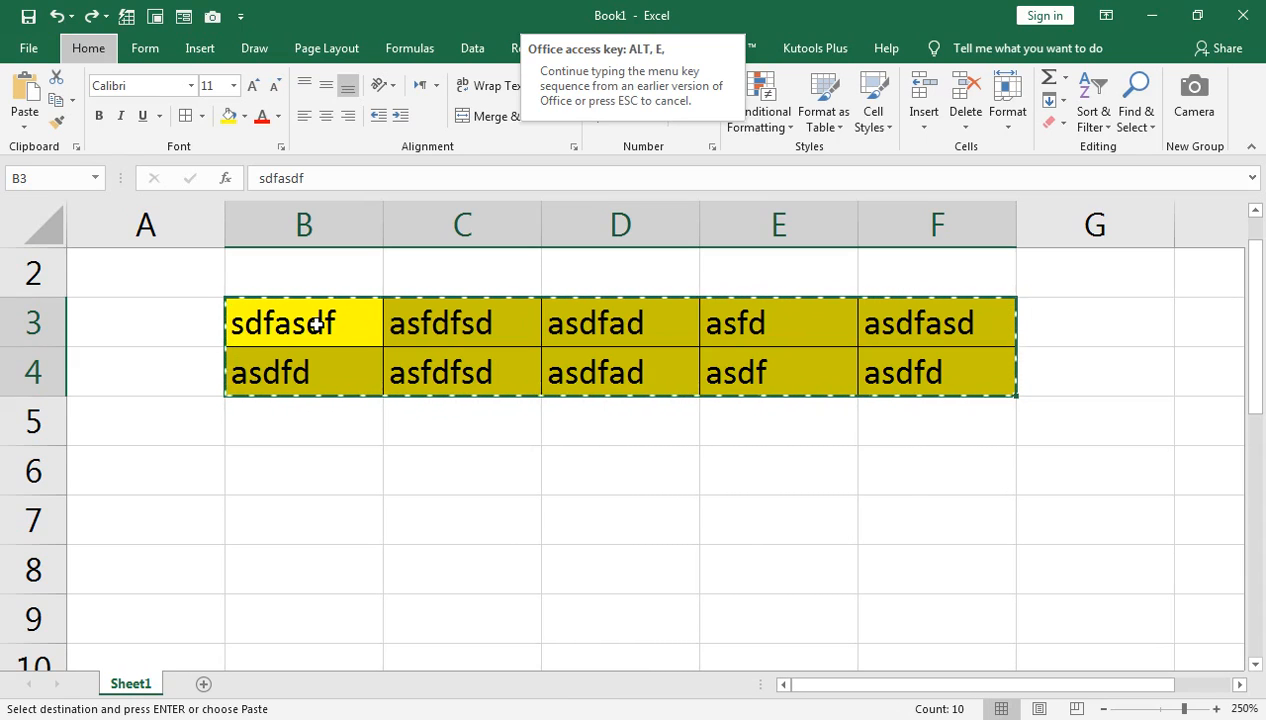
key("a")
key("a")
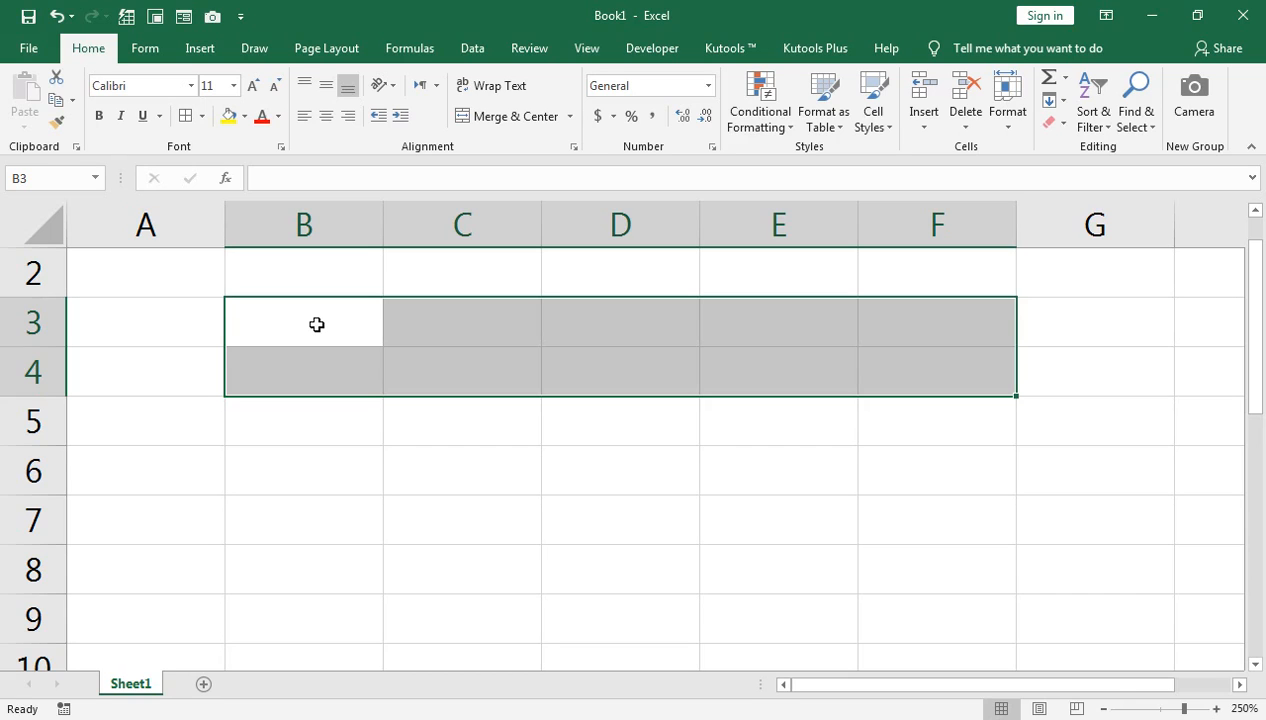
Step: Enter the sample texts sa, adf, asfd, asdf, asdfsd and sdfas across cells A3 to F3
key("alt+w")
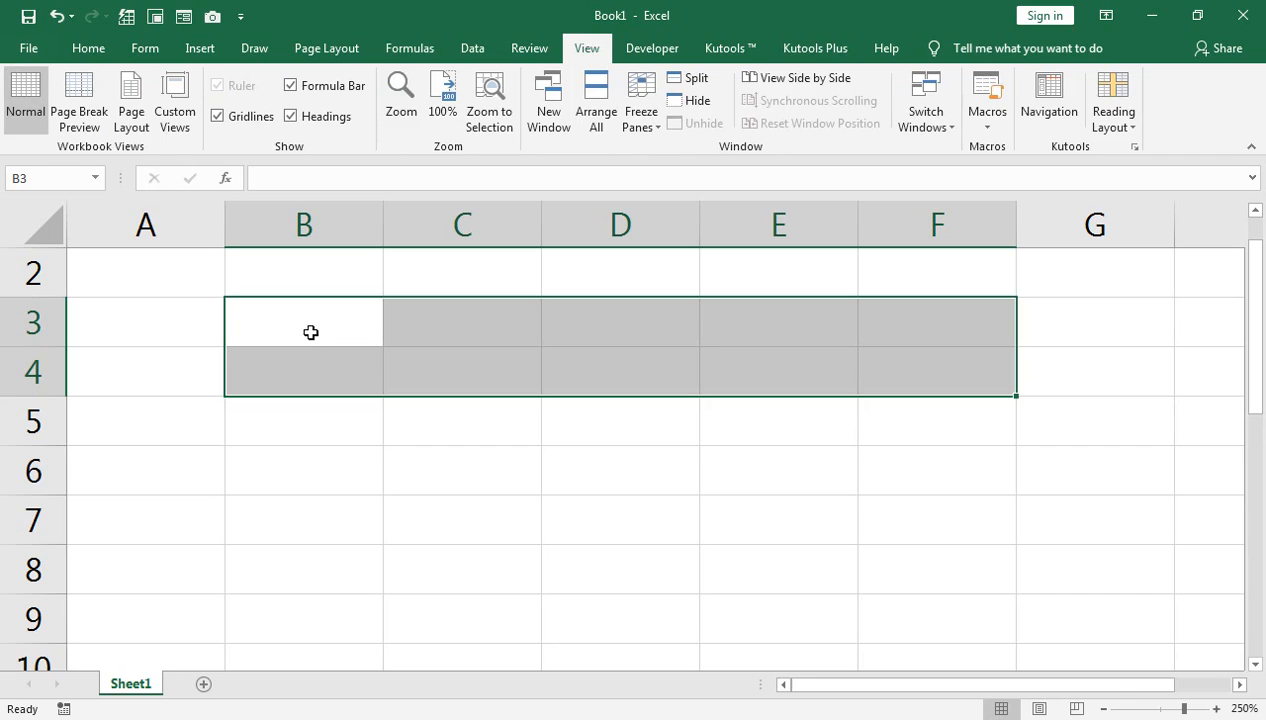
key("Left")
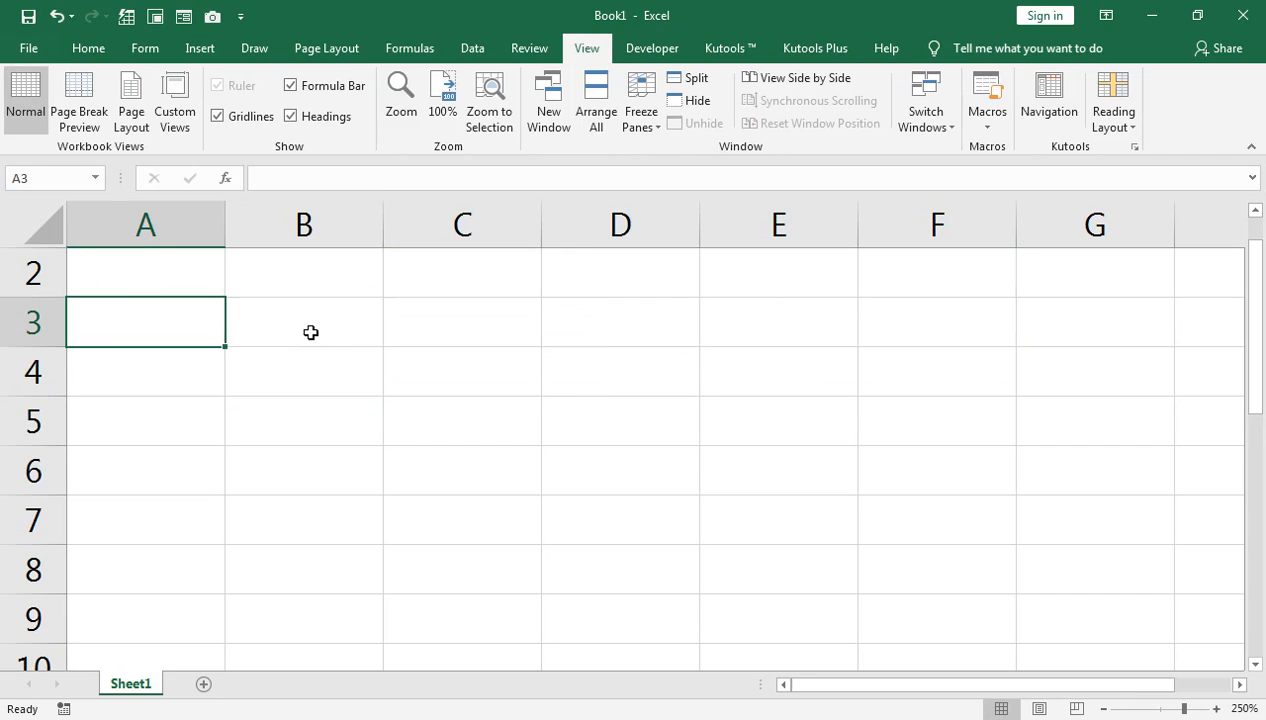
type("sa")
key("Tab")
type("adf")
key("Tab")
type("asfd")
key("Tab")
type("asdf")
key("Tab")
type("asdfsd")
key("Tab")
type("sdfas")
key("Return")
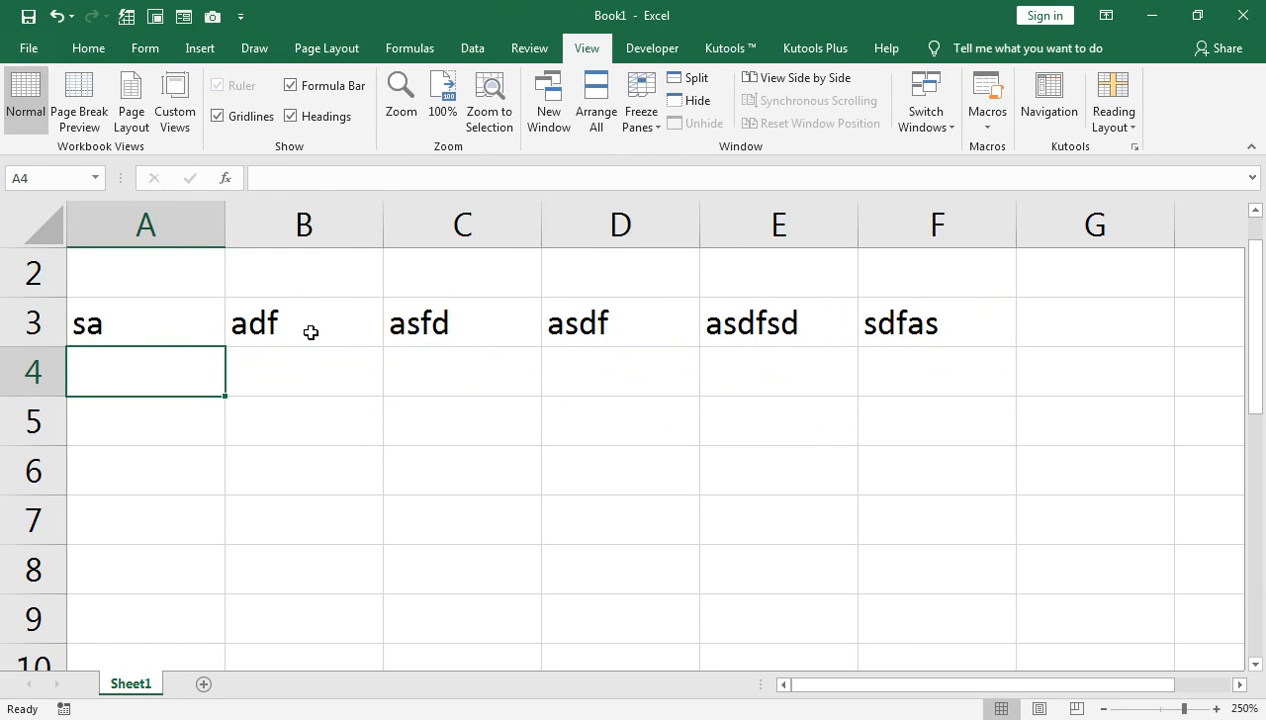
Step: Replace the text in cell A3 with "Headings 1" and autofit column A to it
left_click(148, 333)
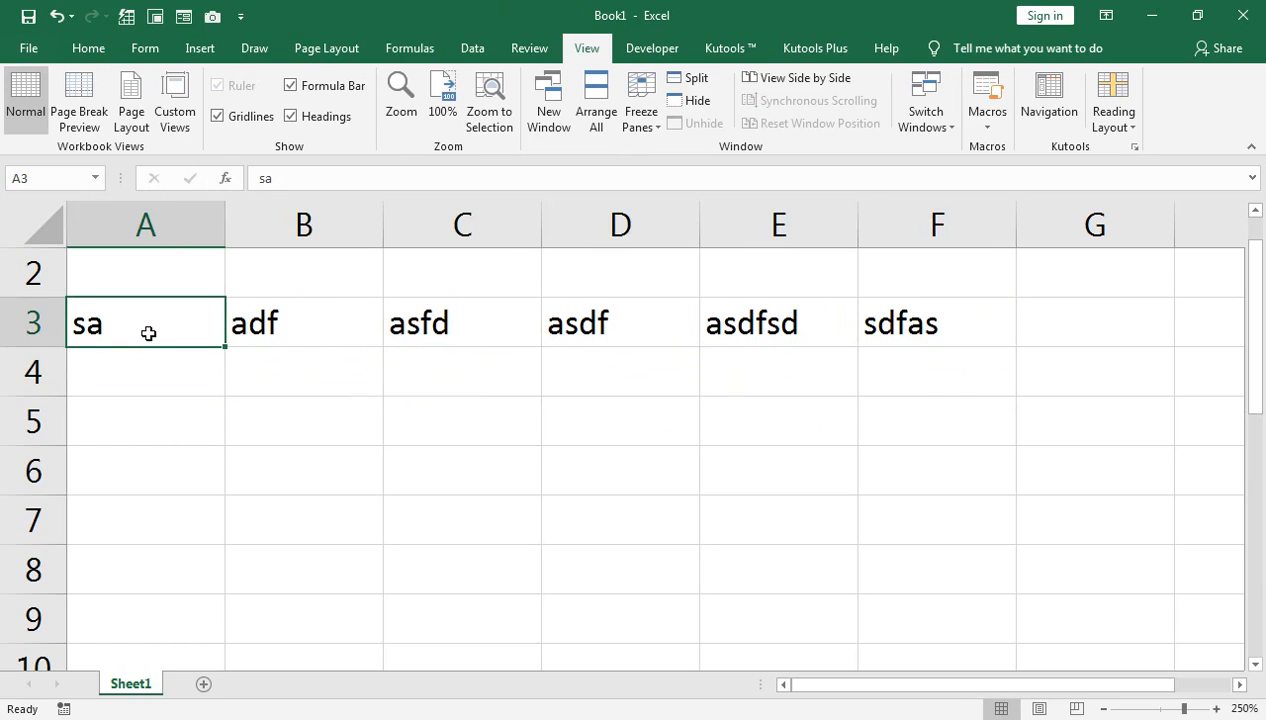
type("Headi")
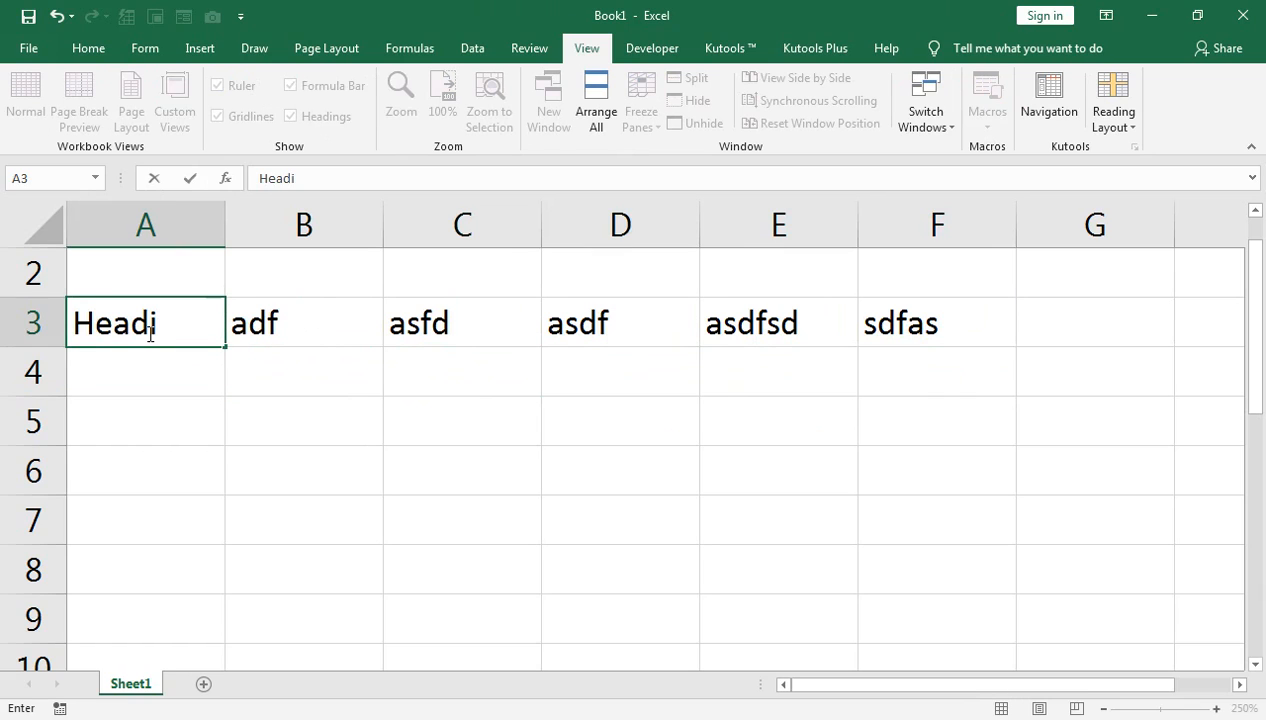
type("ngs 1")
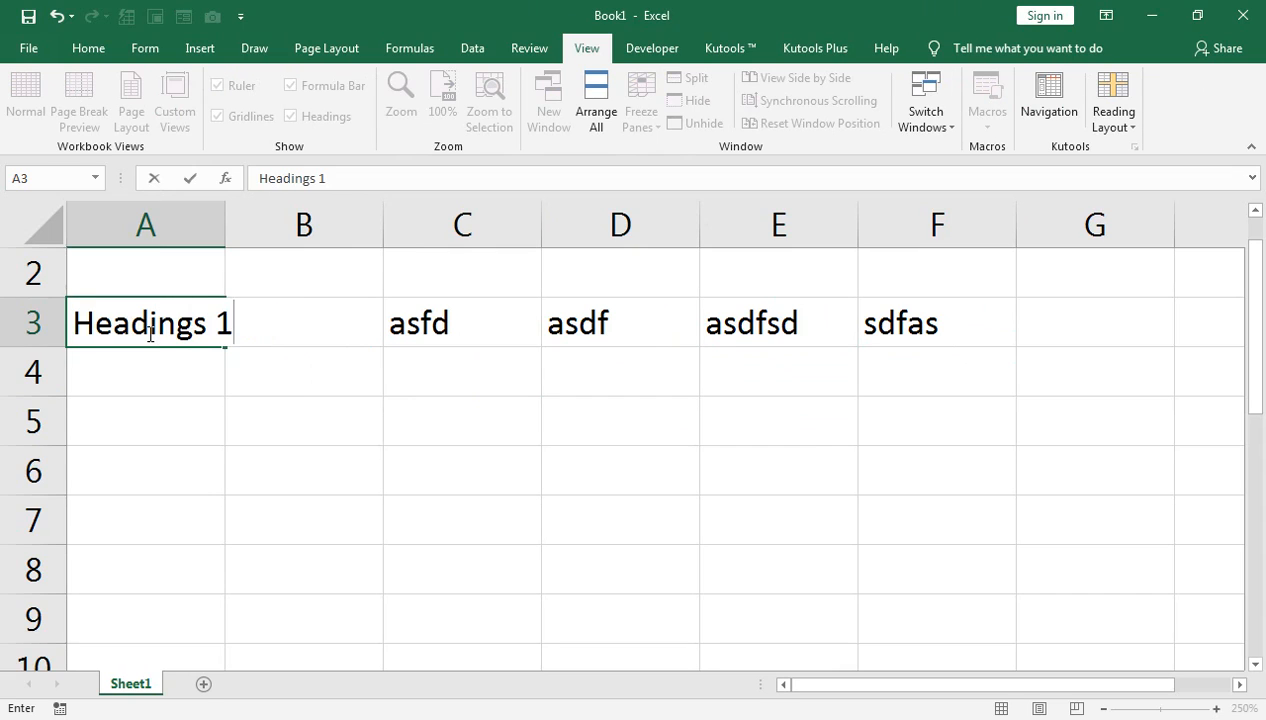
key("Tab")
left_click(155, 333)
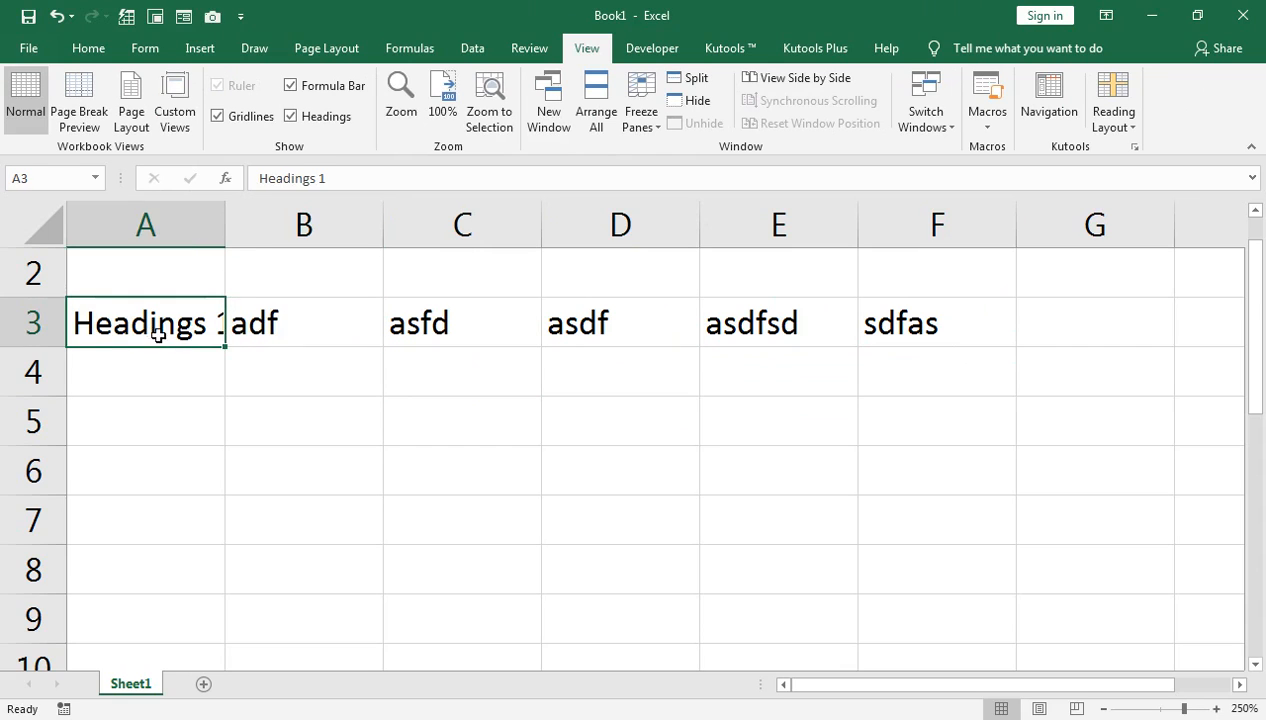
double_click(225, 214)
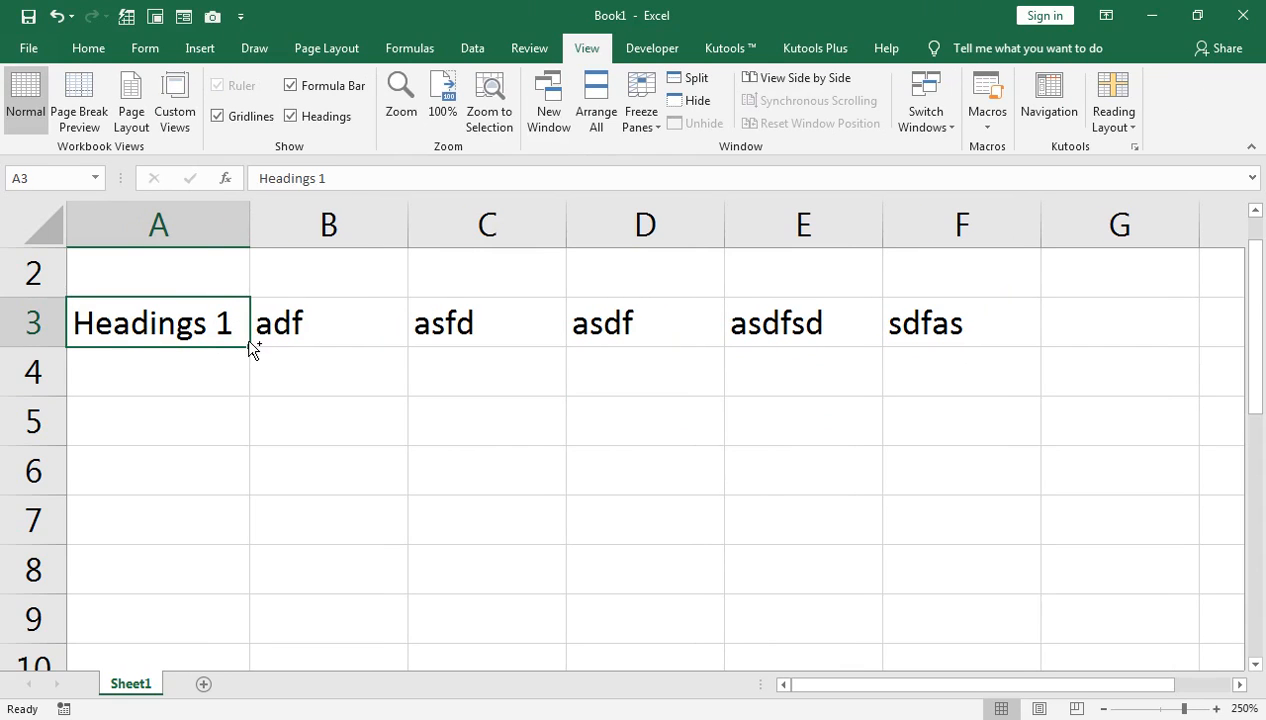
Step: Extend the heading series from A3 across row 3 to F3, ending with "Headings 6"
left_click_drag(249, 346, 630, 340)
left_click_drag(790, 330, 948, 336)
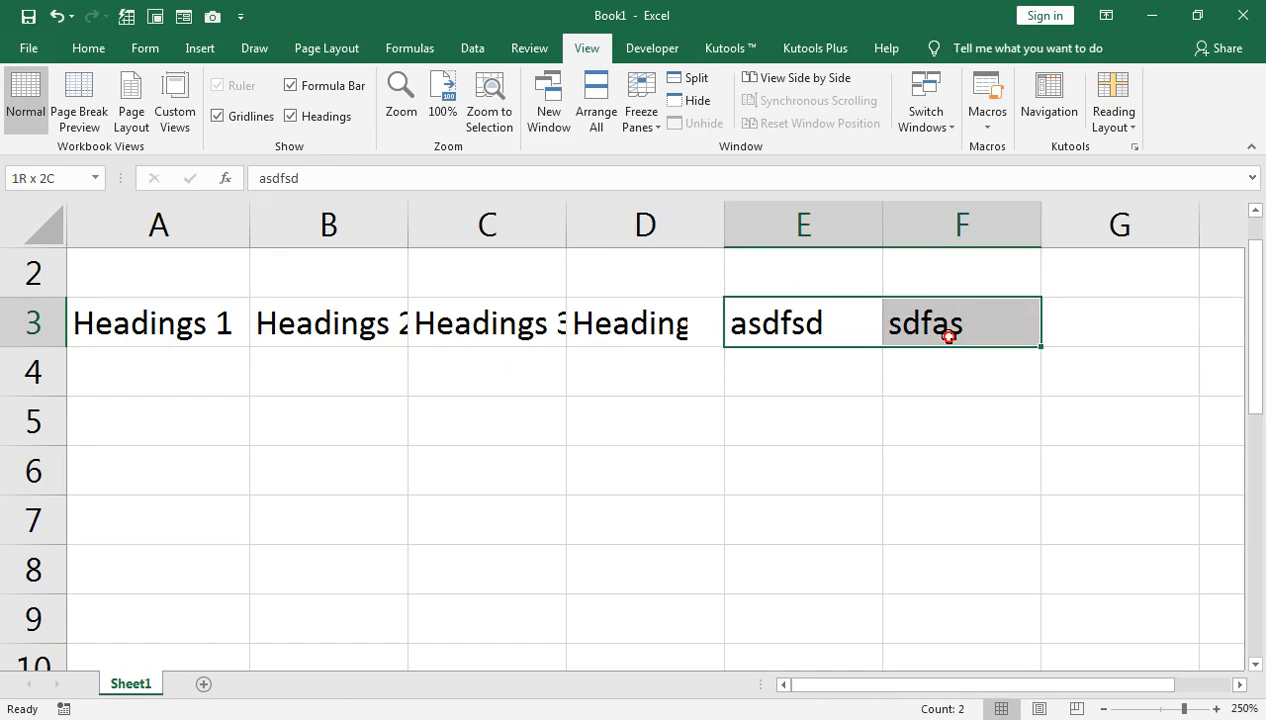
left_click(706, 339)
left_click_drag(725, 344, 961, 336)
Step: Widen all worksheet columns equally so that each heading in row 3 fits inside its cell
left_click(40, 226)
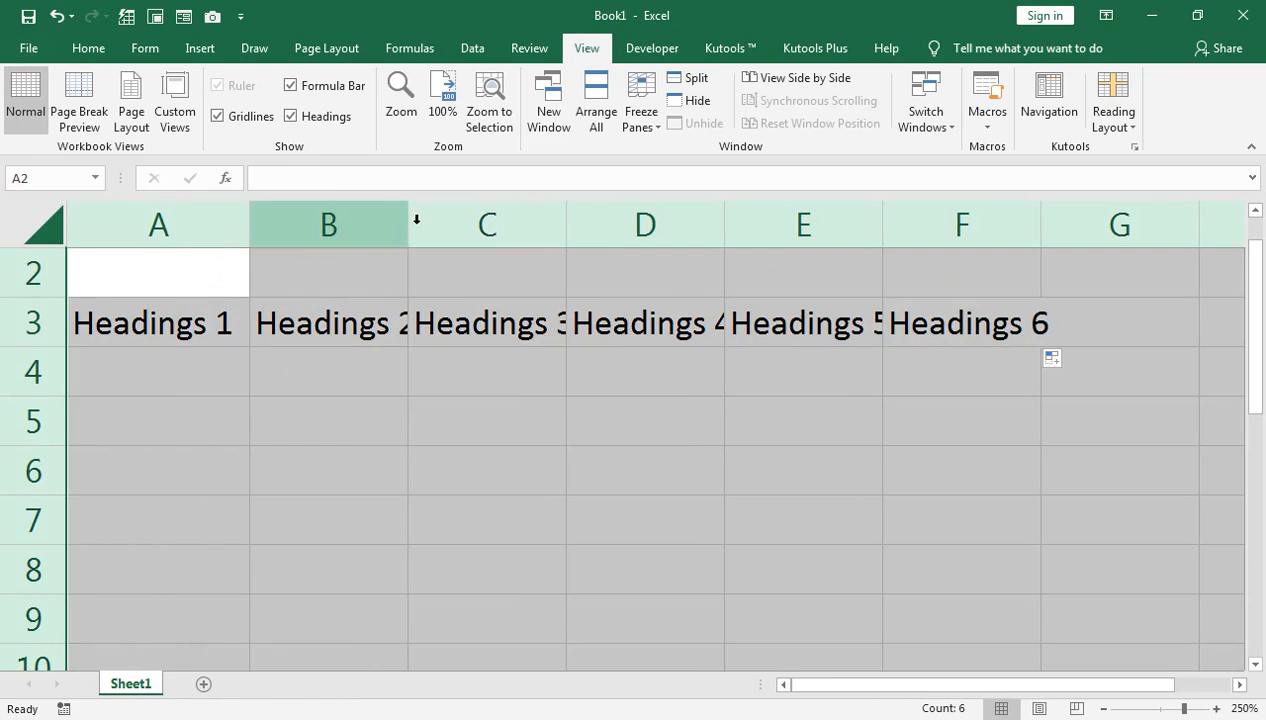
left_click_drag(408, 222, 432, 222)
left_click(185, 344)
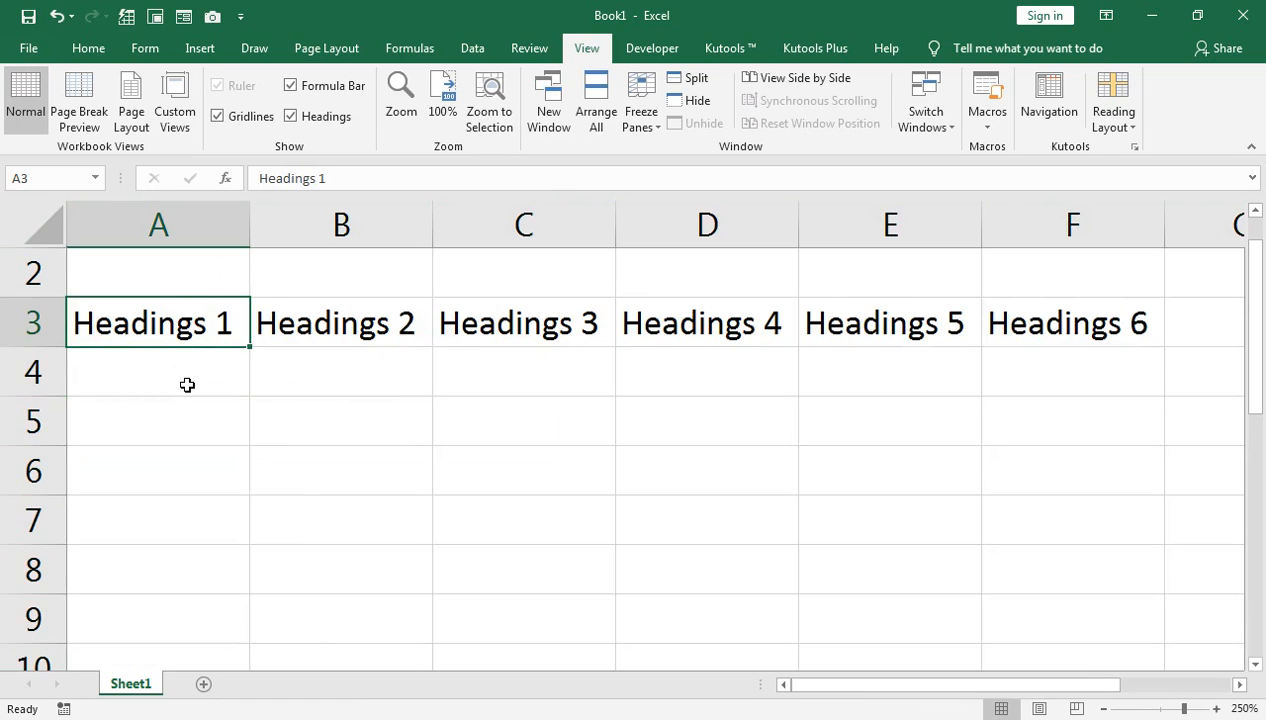
Step: Freeze the panes above row 4 so that the headings in row 3 remain in view
scroll(186, 384, "down", 1)
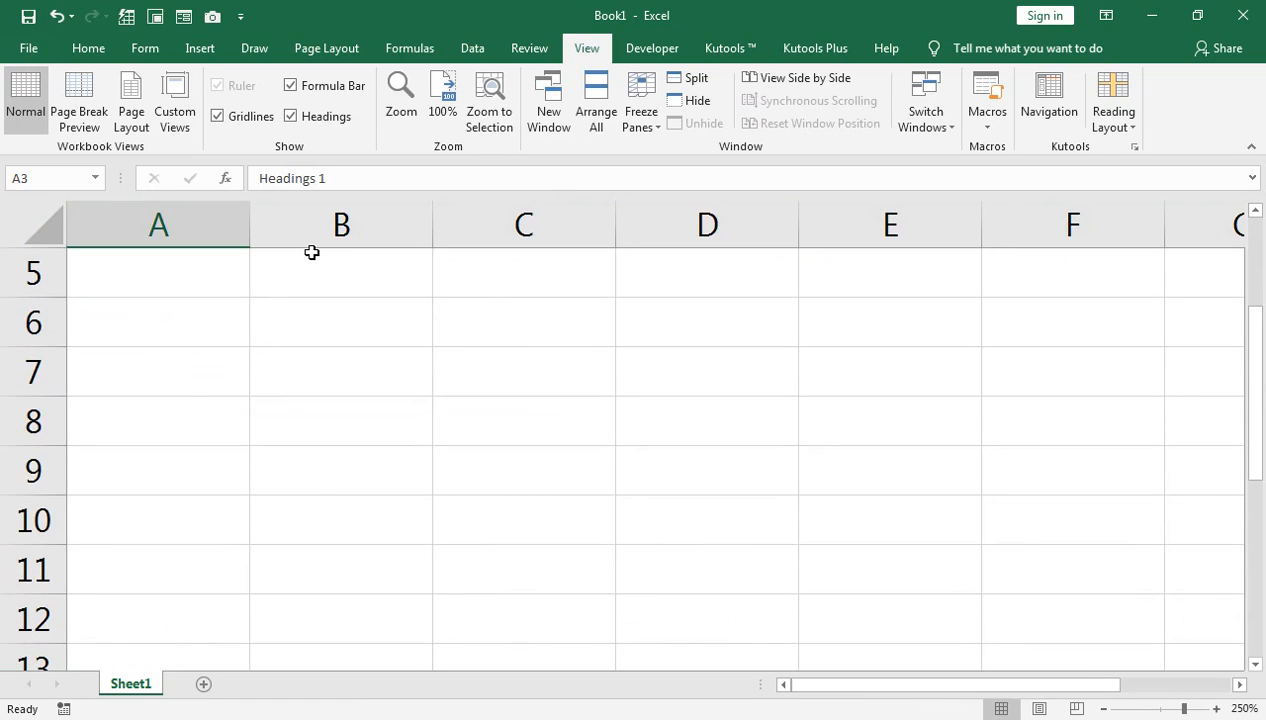
scroll(305, 365, "up", 1)
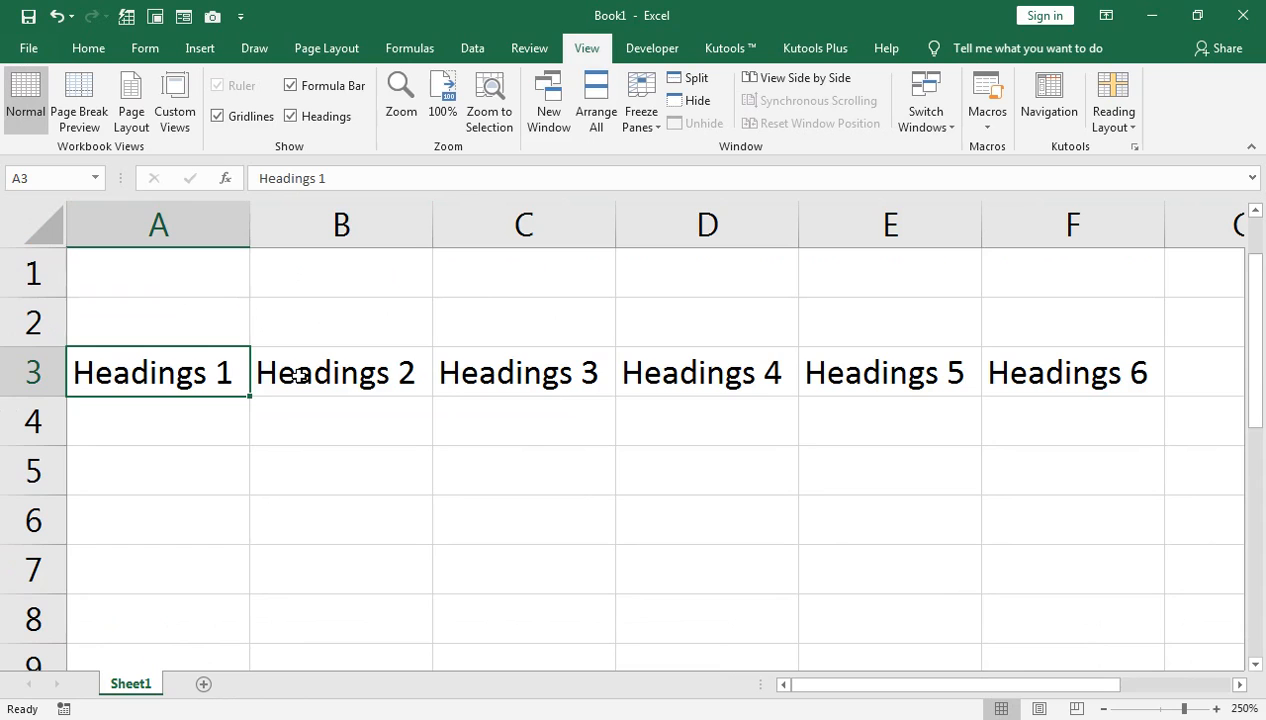
left_click(218, 450)
left_click(209, 405)
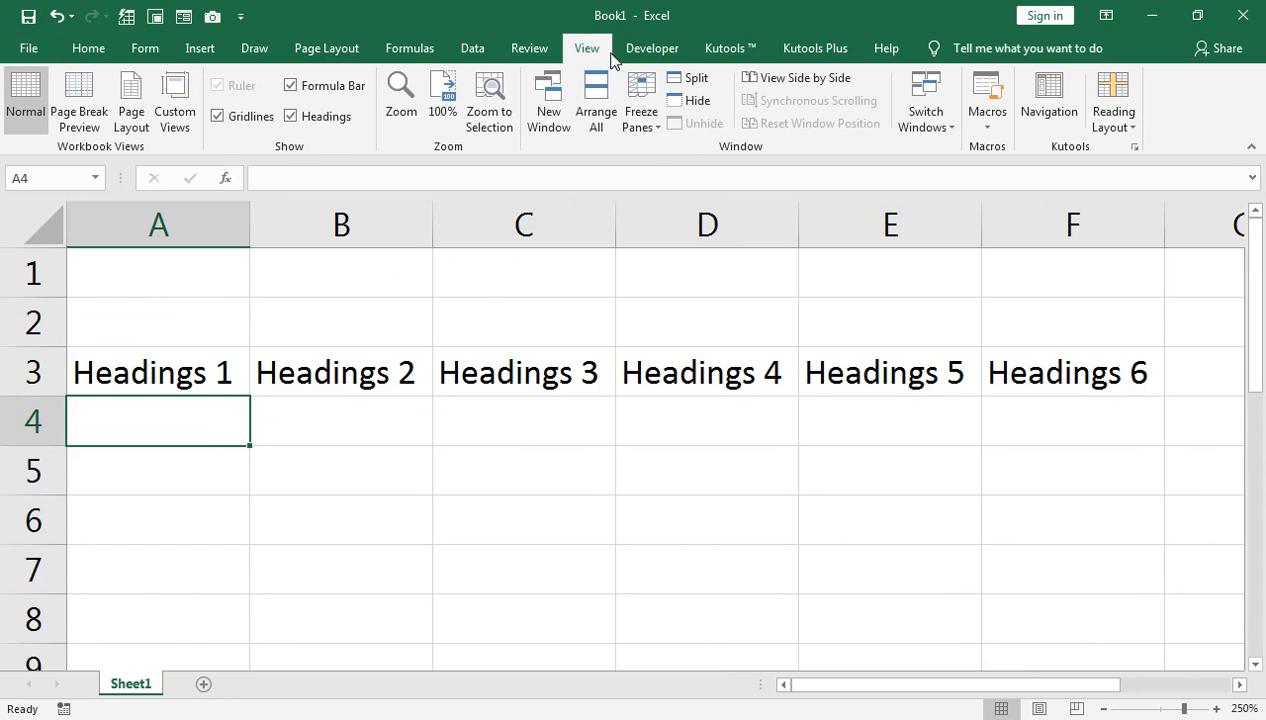
left_click(645, 122)
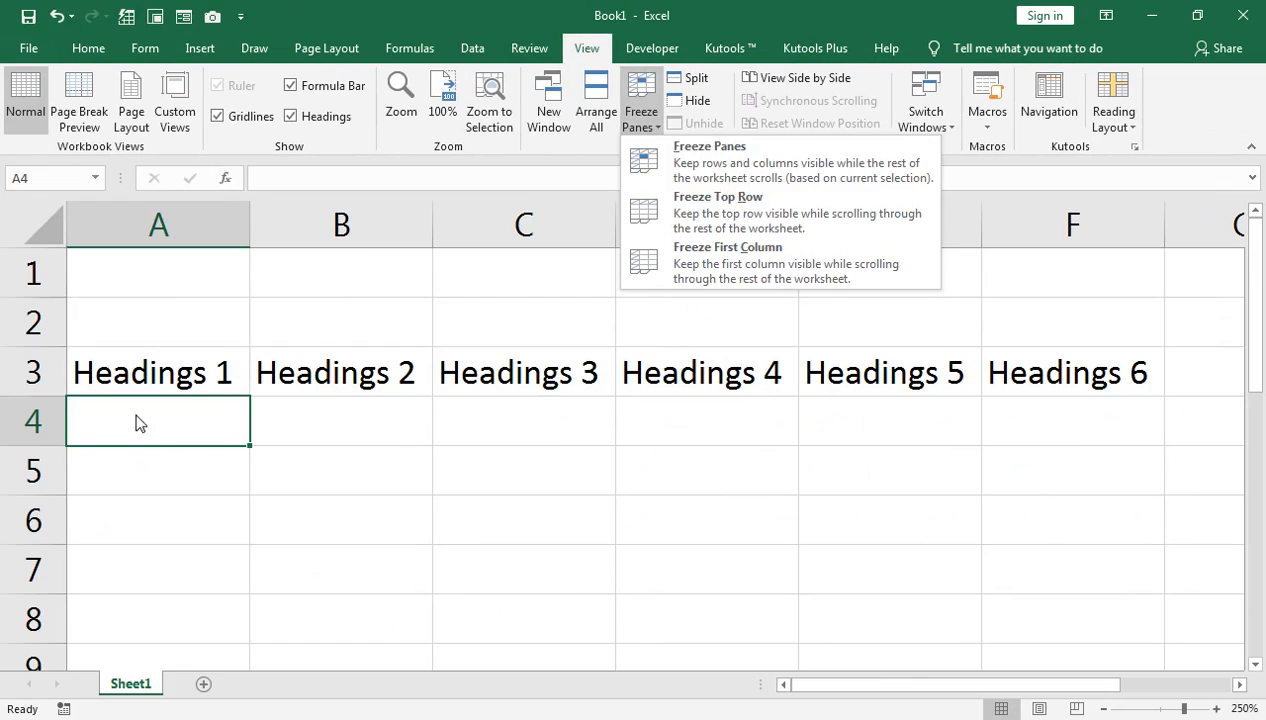
left_click(134, 420)
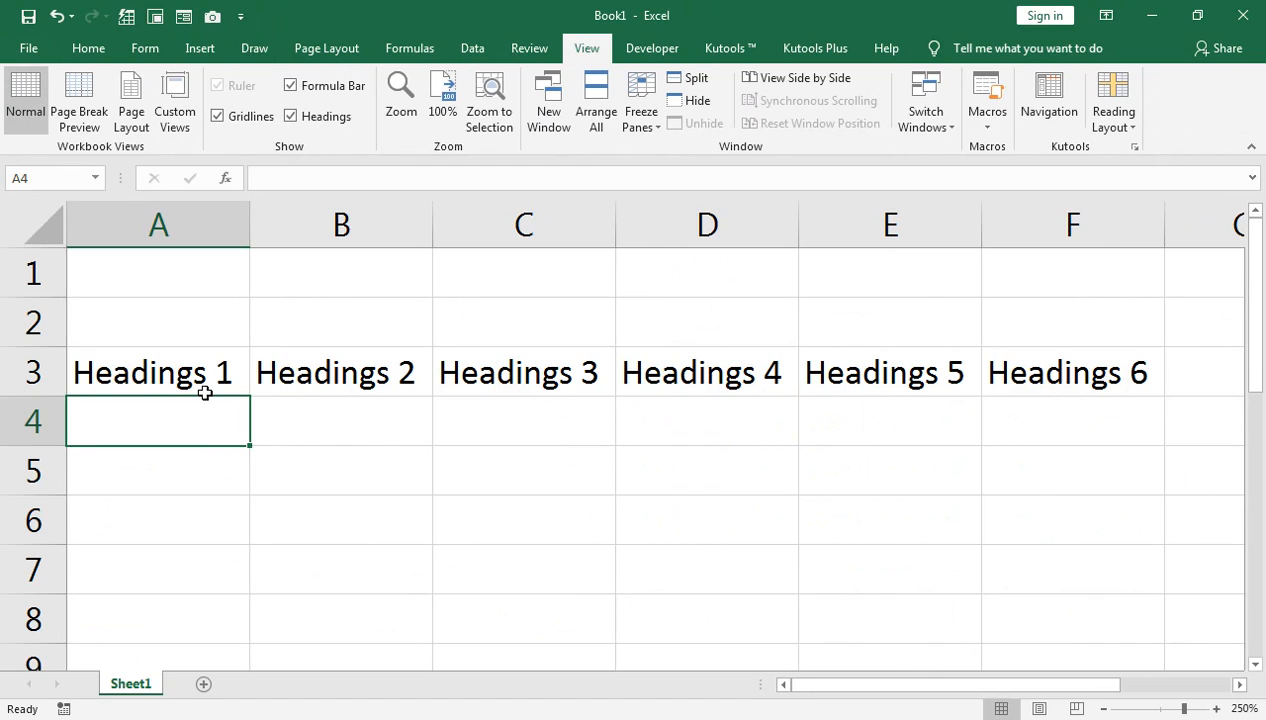
key("alt+w")
key("f")
key("f")
Step: Move down column A to about row 24 and back up to row 9 to examine the frozen heading row
key("Down")
key("Down")
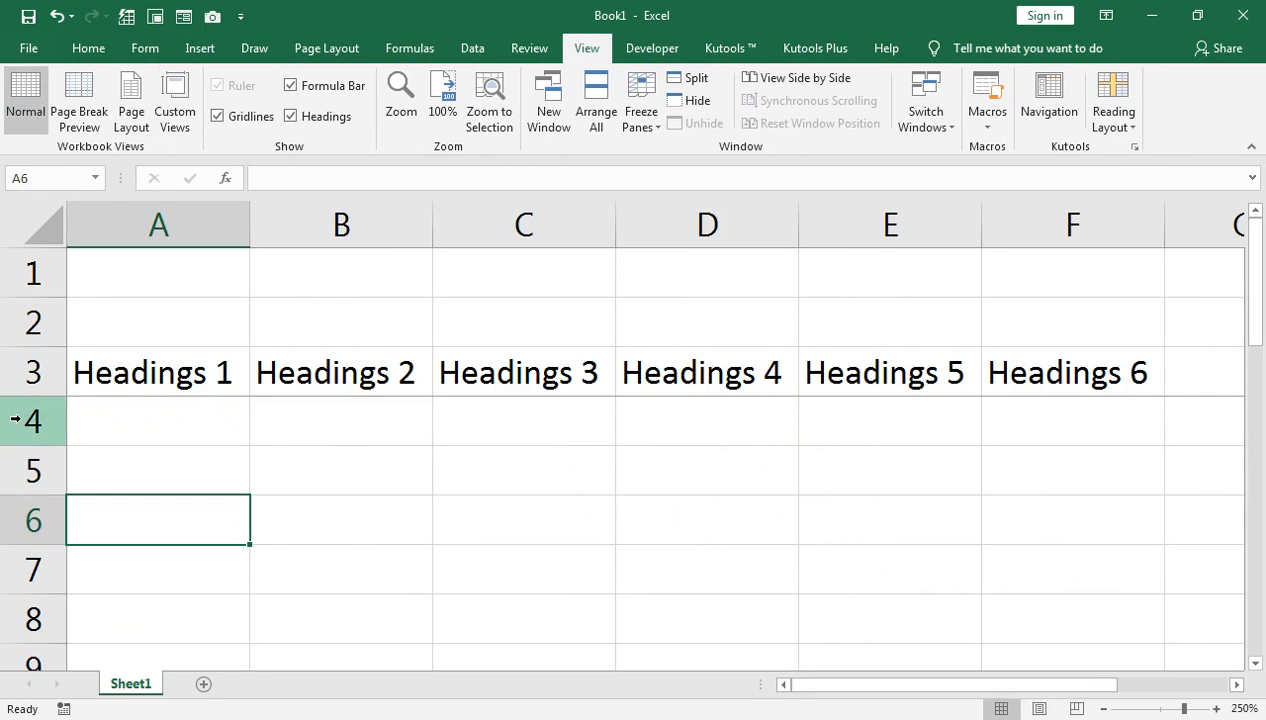
key("Down")
key("Down")
key("Down")
key("Down")
key("Down")
key("Down")
key("Down")
key("Down")
key("Down")
key("Down")
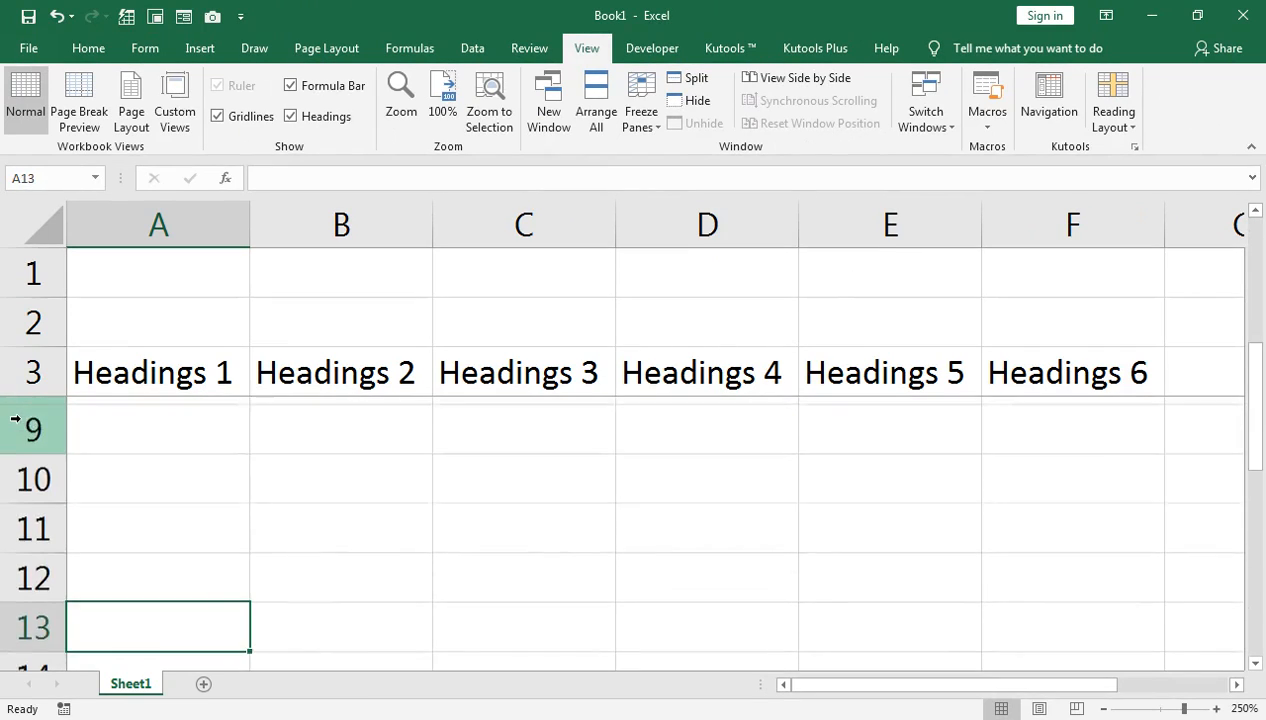
key("Down")
key("Down")
key("Down")
key("Down")
key("Down")
key("Down")
key("Down")
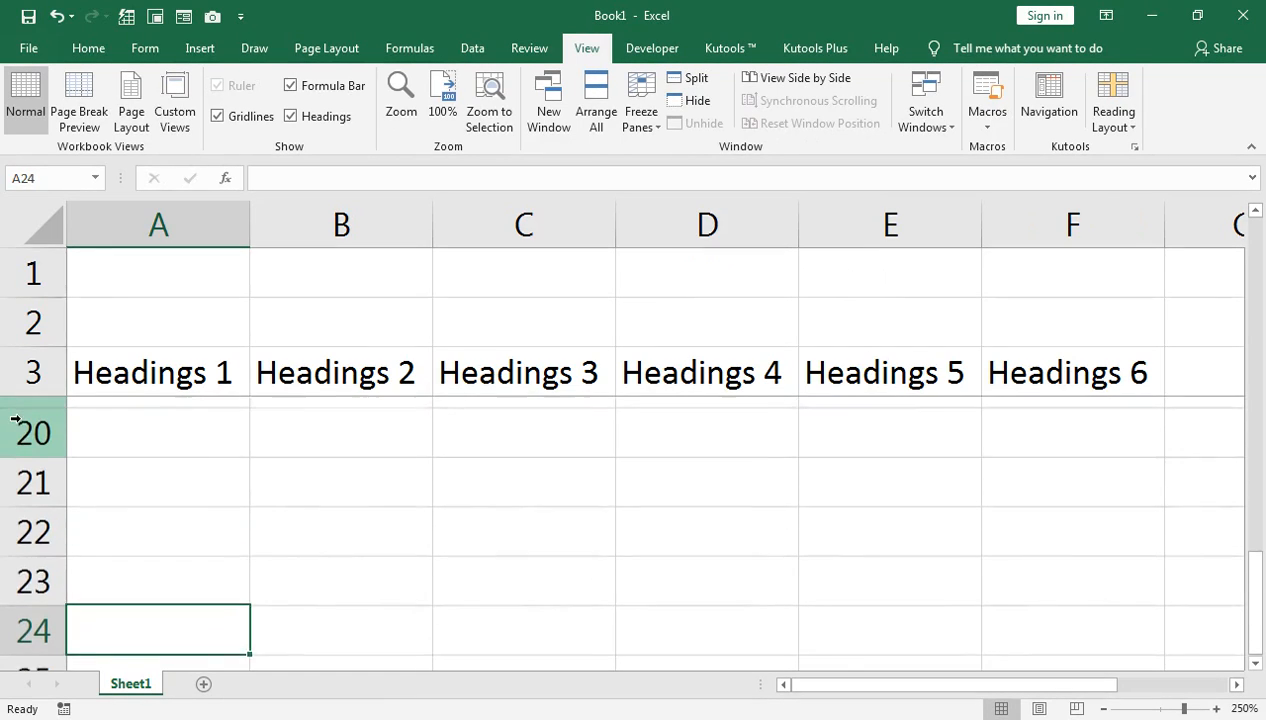
key("Up")
key("Up")
key("Up")
key("Up")
key("Up")
key("Up")
key("Up")
key("Up")
key("Up")
key("Up")
key("Up")
key("Up")
key("Up")
key("Up")
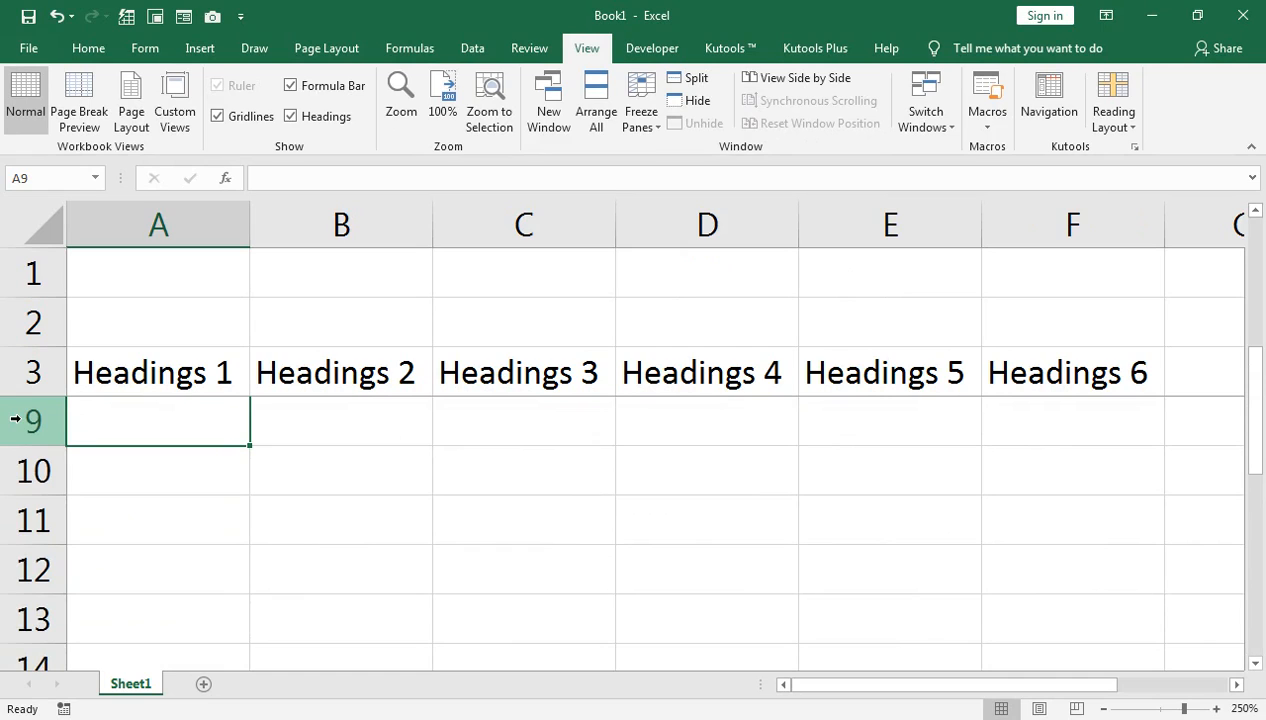
key("Down")
key("Up")
Step: Insert a new worksheet and zoom it in to 274%
key("shift+F11")
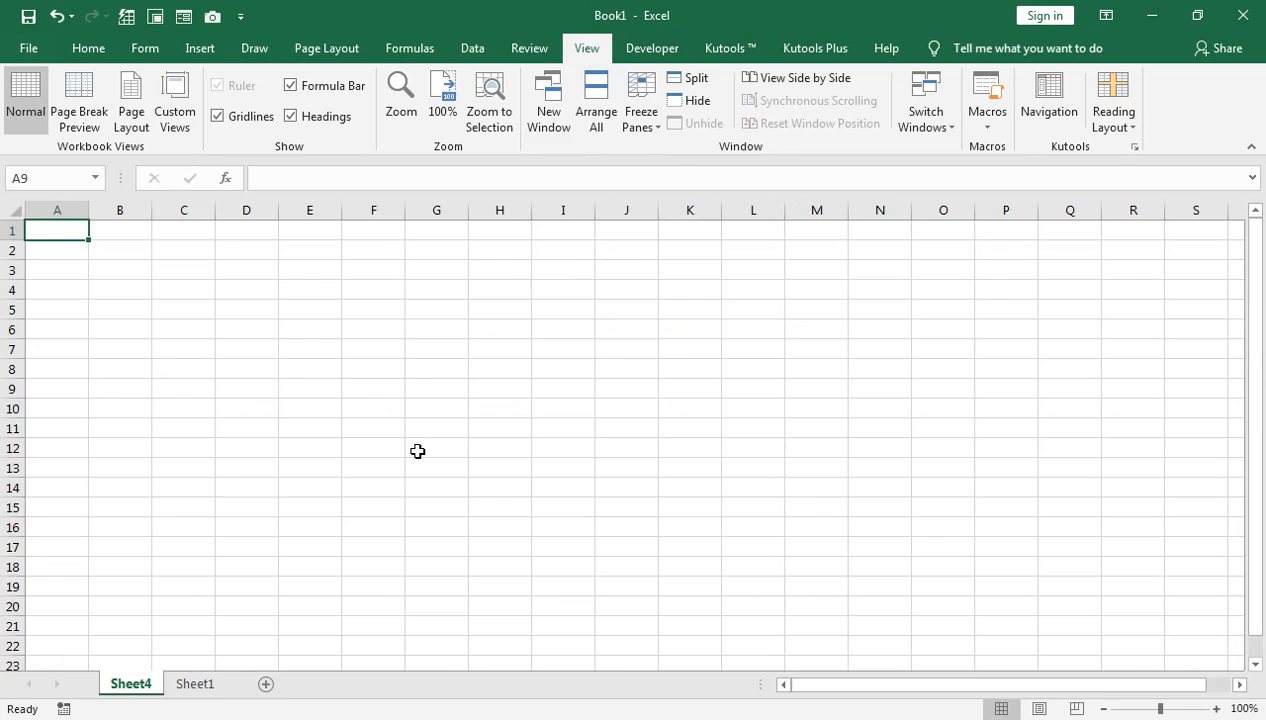
key("Right")
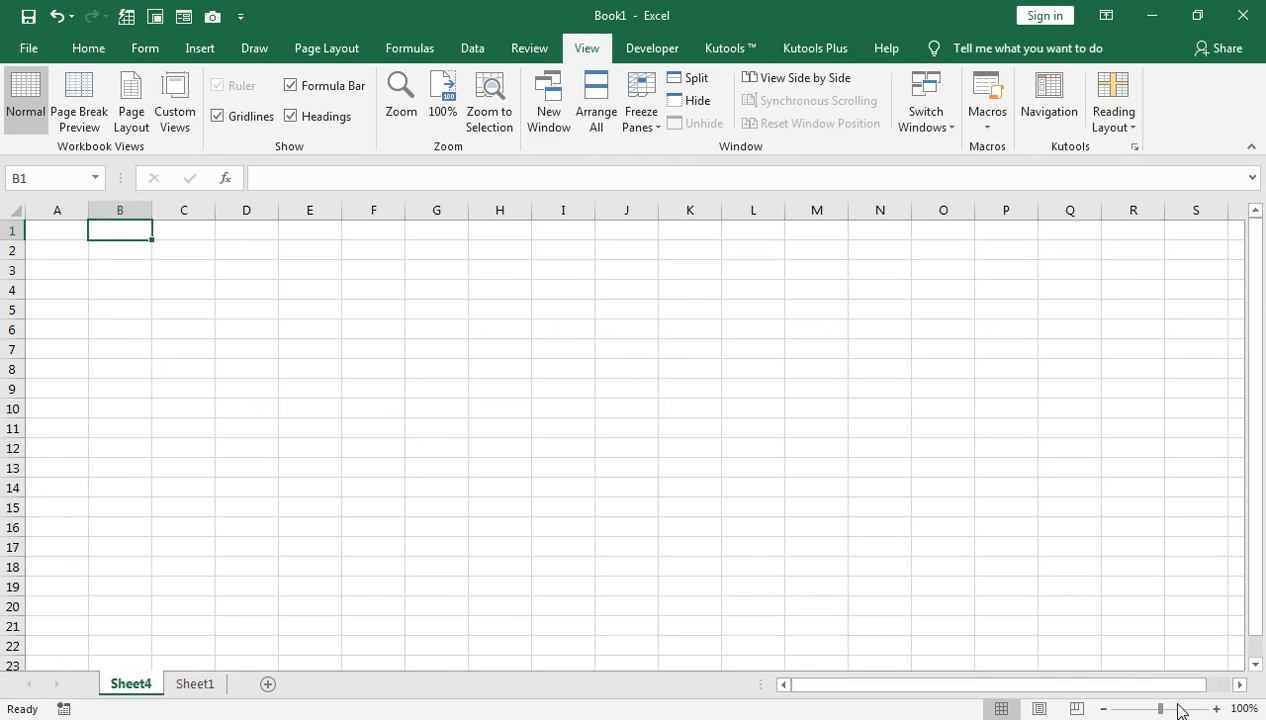
left_click_drag(1160, 709, 1188, 709)
Step: Enter the current time, 4:30 AM, in cell B2 and the current date, 1/10/2021, in cell B3
left_click(335, 341)
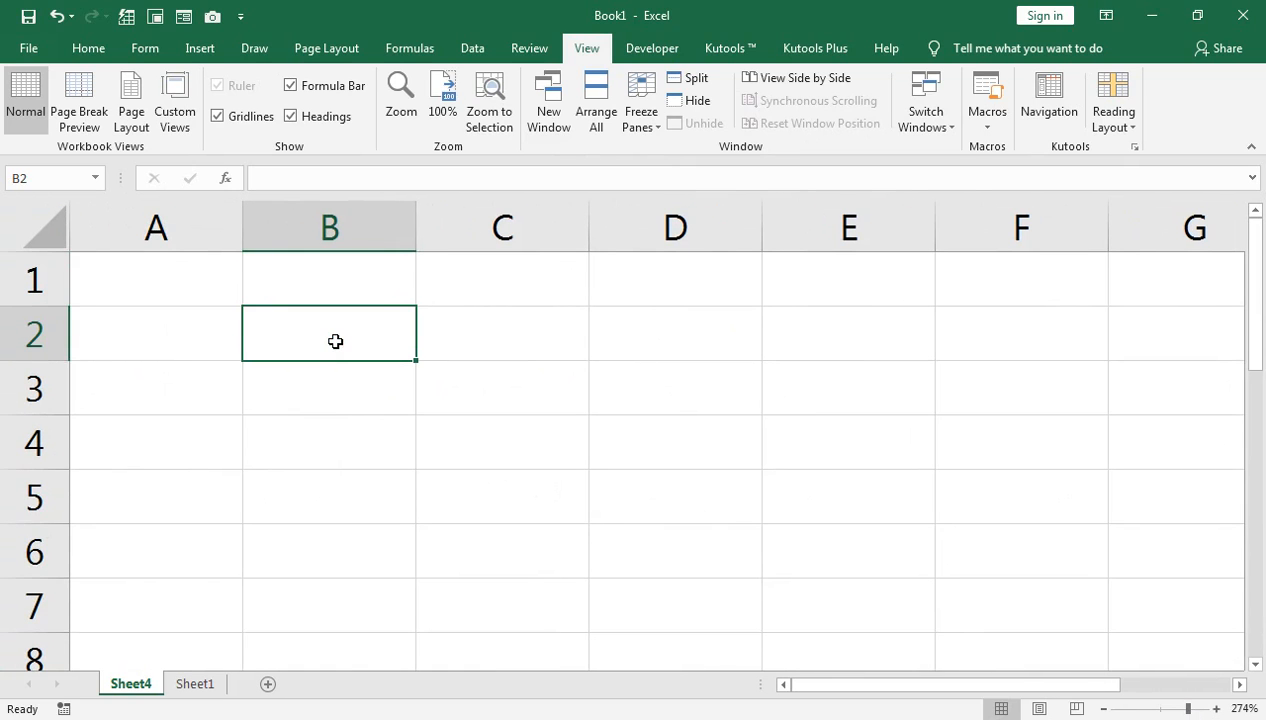
type("4:30 AM")
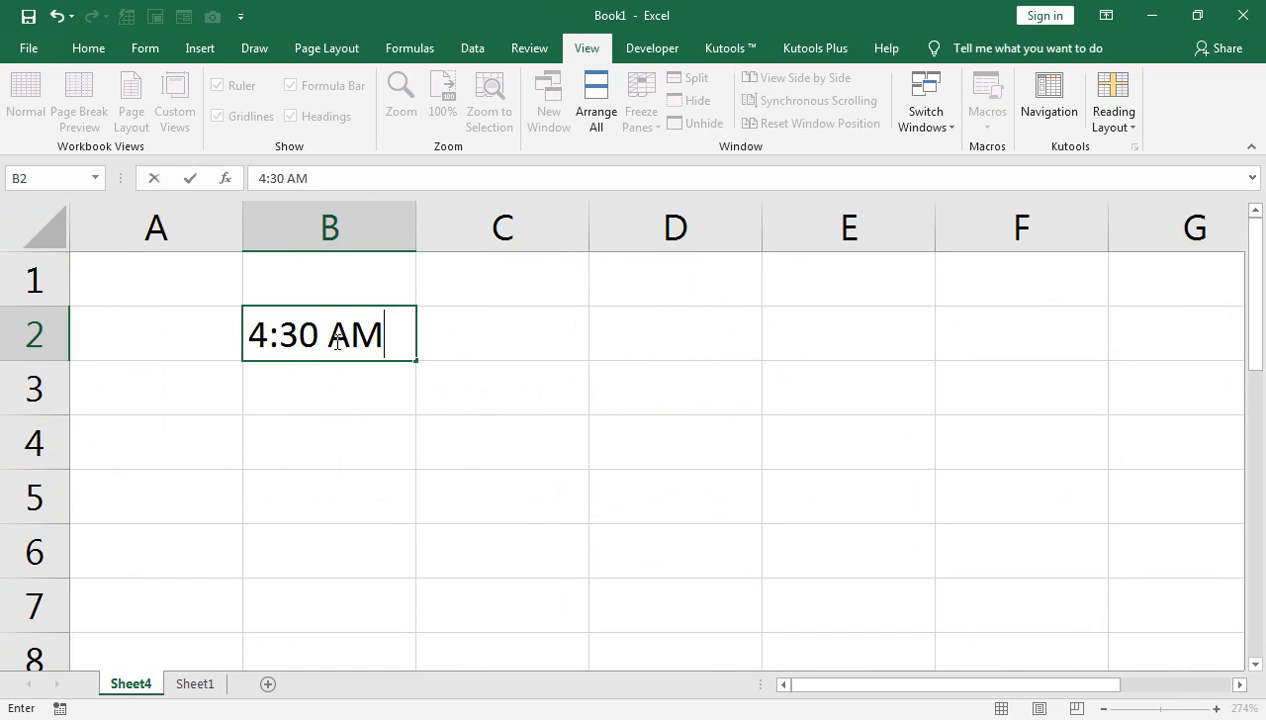
key("Return")
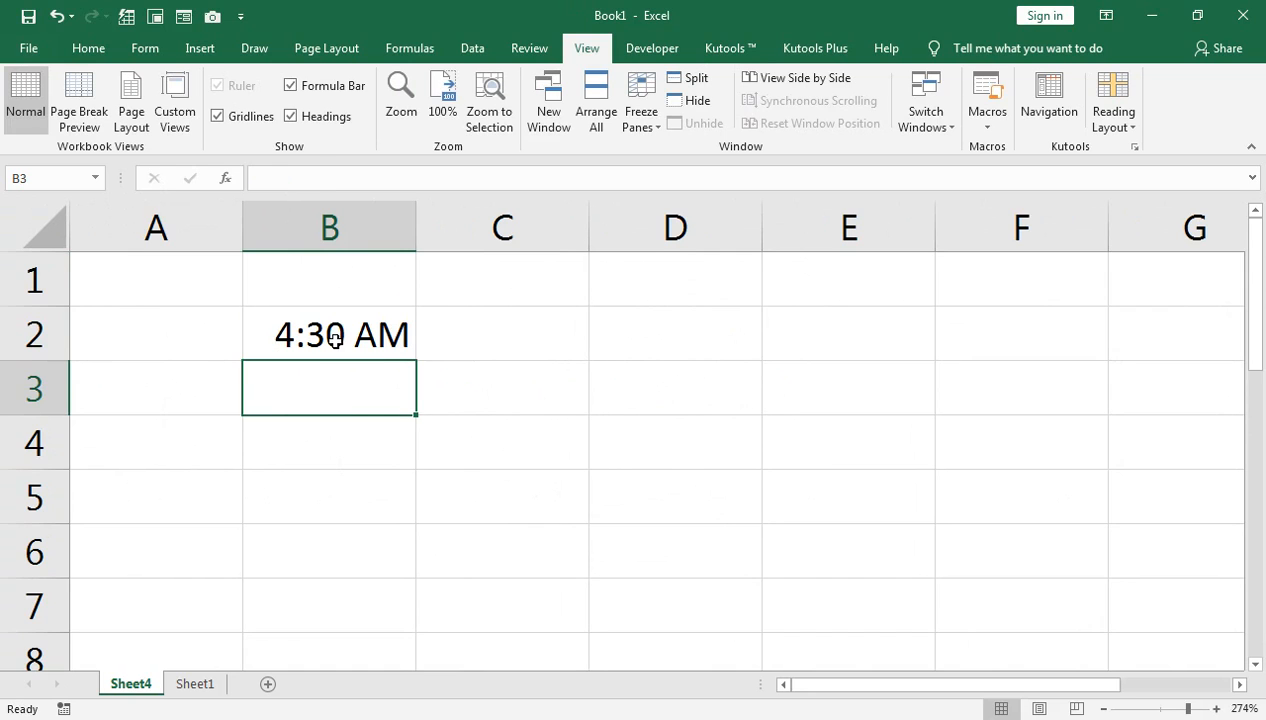
key("ctrl+semicolon")
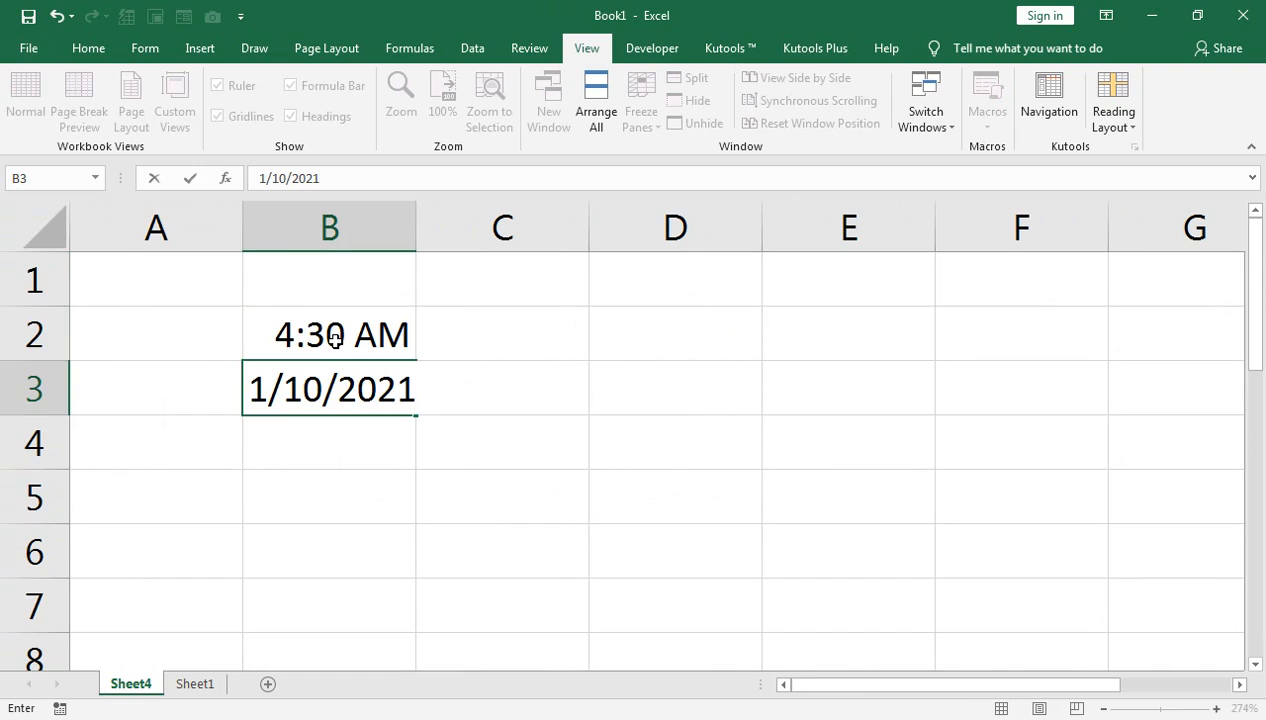
key("Return")
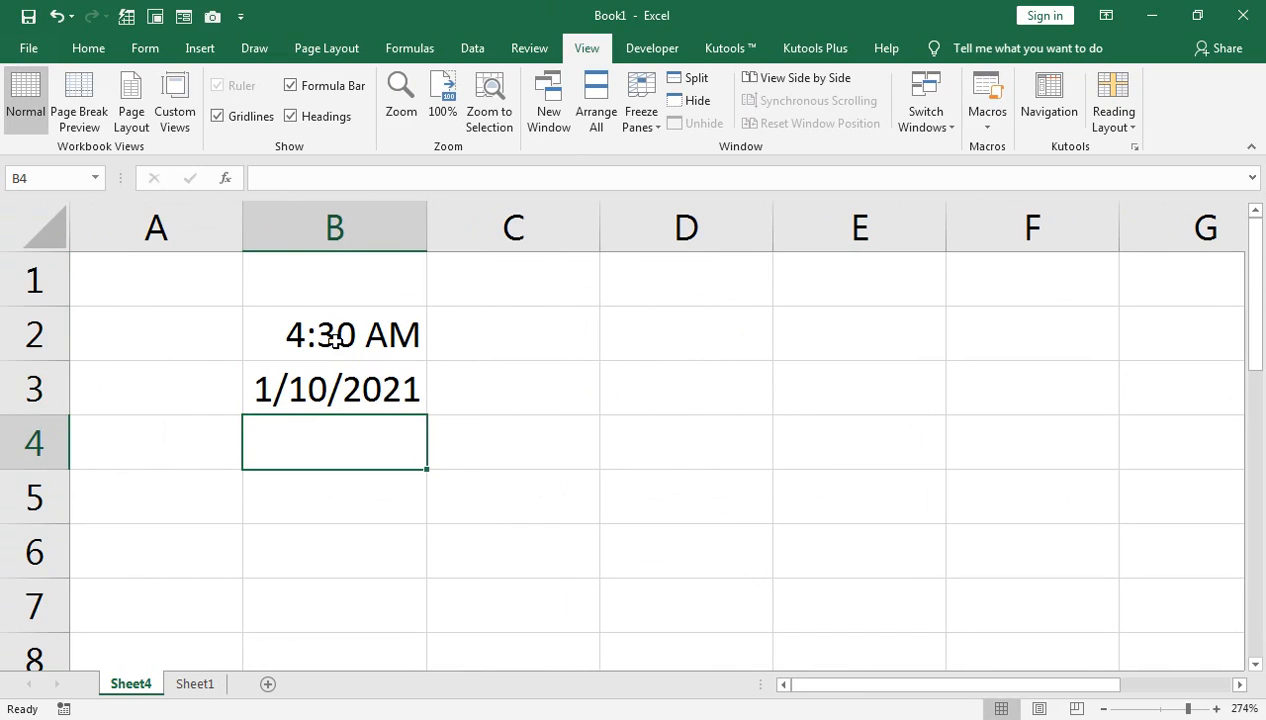
Step: Clear the time and date from cells B2 and B3
key("Up")
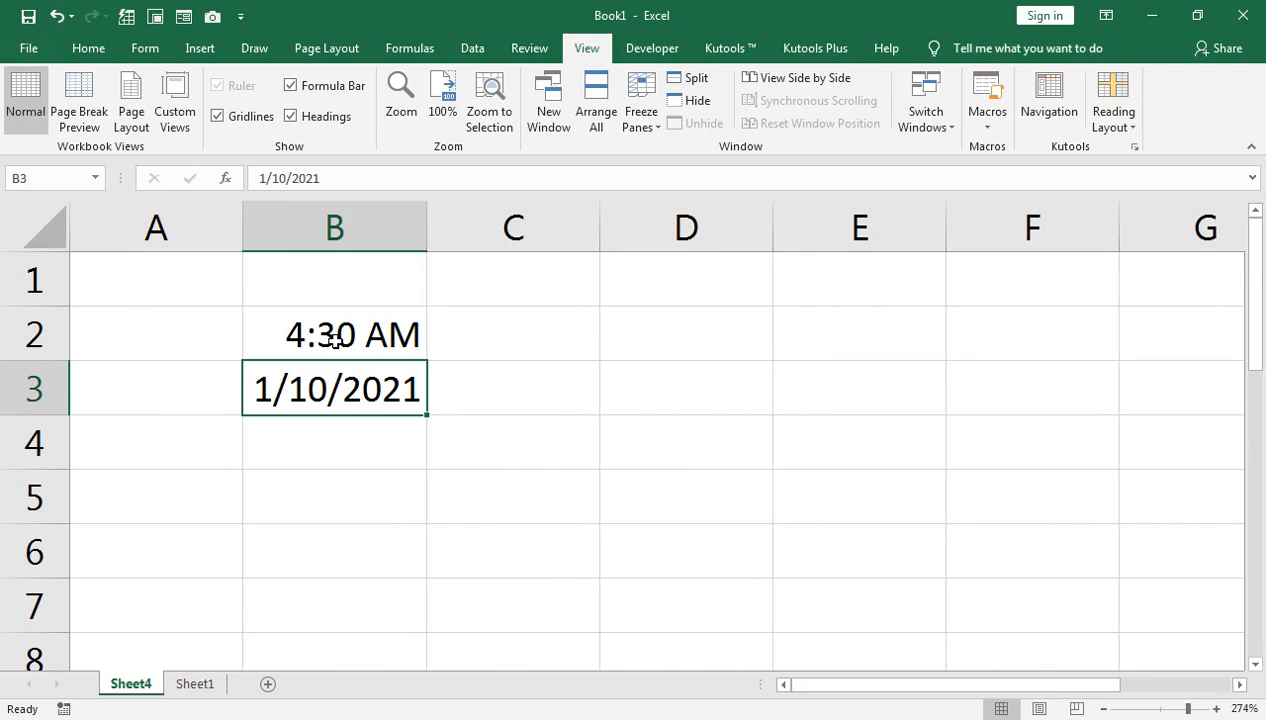
left_click(335, 341)
key("shift+Down")
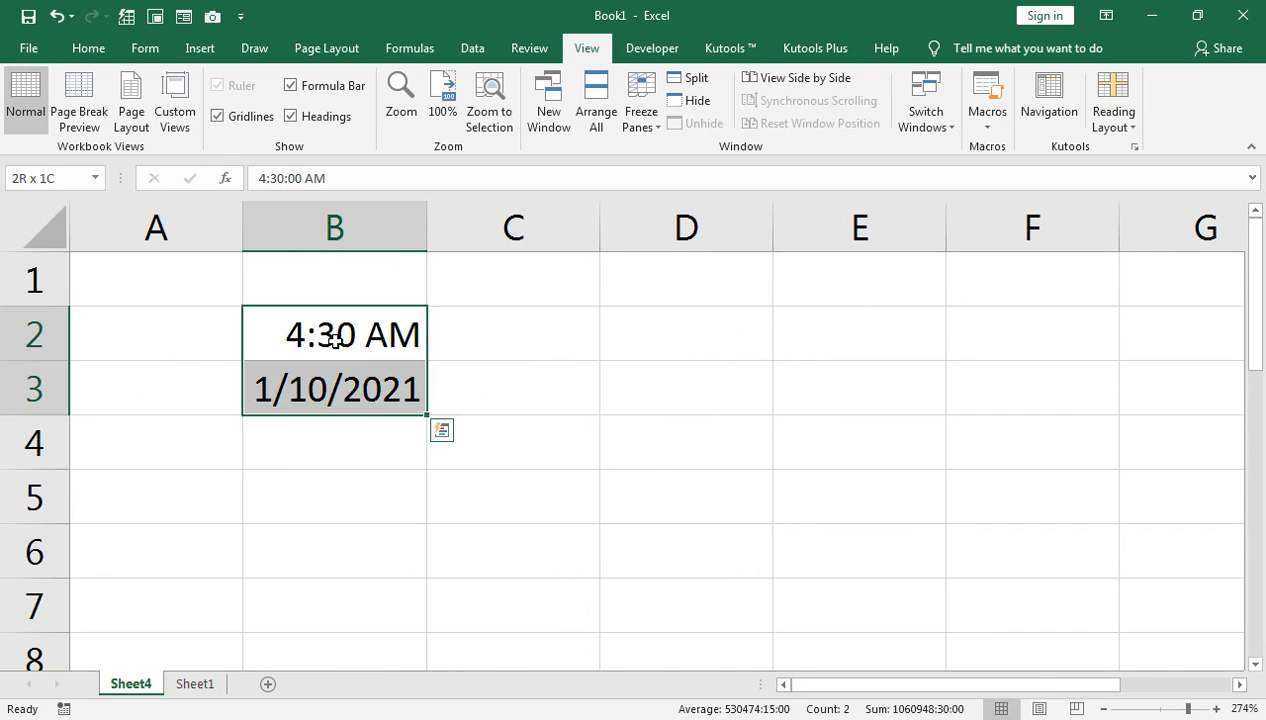
key("Delete")
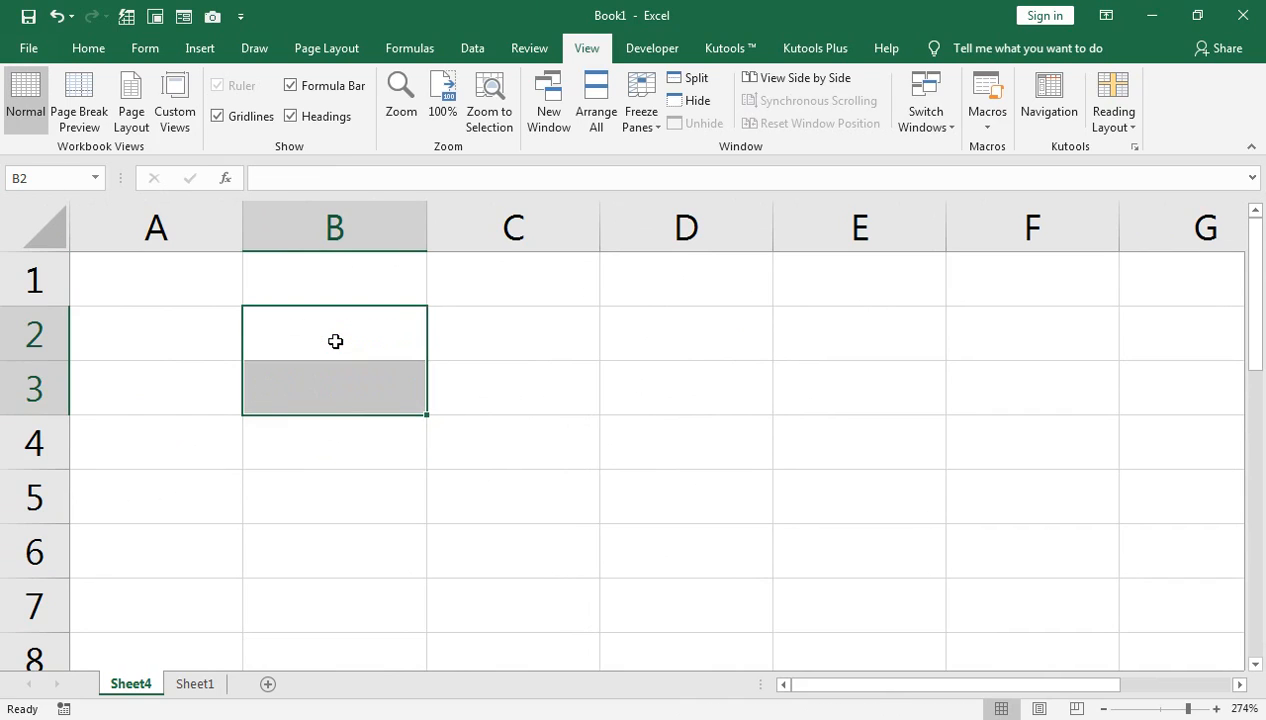
key("Up")
key("Down")
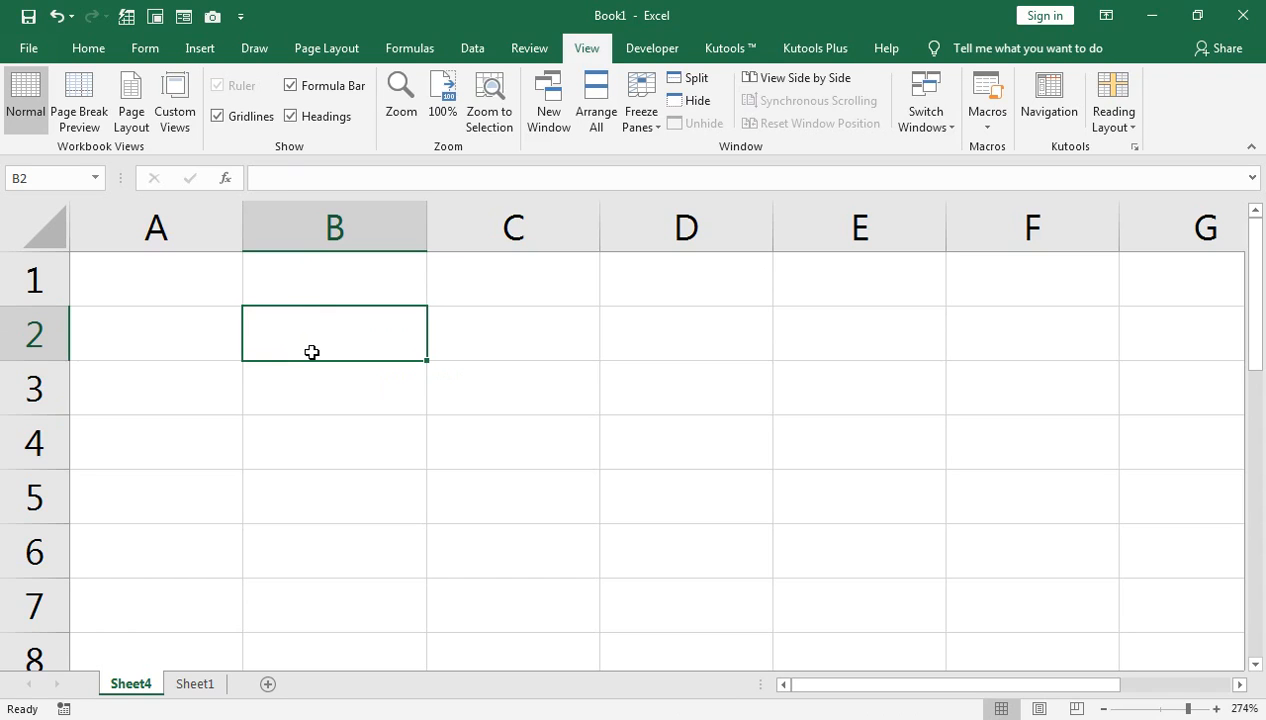
Step: Enter the text "fill" in cell B2
type("sasd")
key("BackSpace")
key("BackSpace")
key("BackSpace")
key("BackSpace")
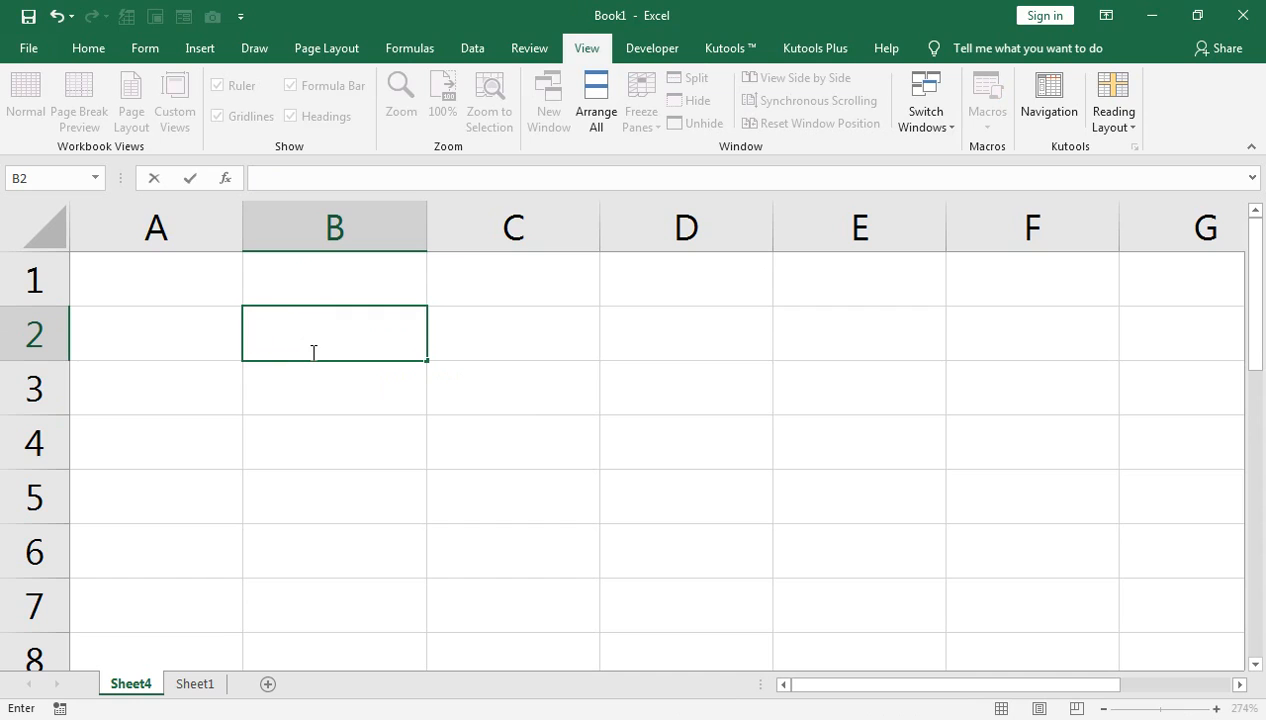
type("fill")
key("Return")
Step: Fill the text in B2 down to row 6 and right to column D, covering B2:D6
key("Up")
key("shift+Down")
key("shift+Down")
key("shift+Down")
key("shift+Down")
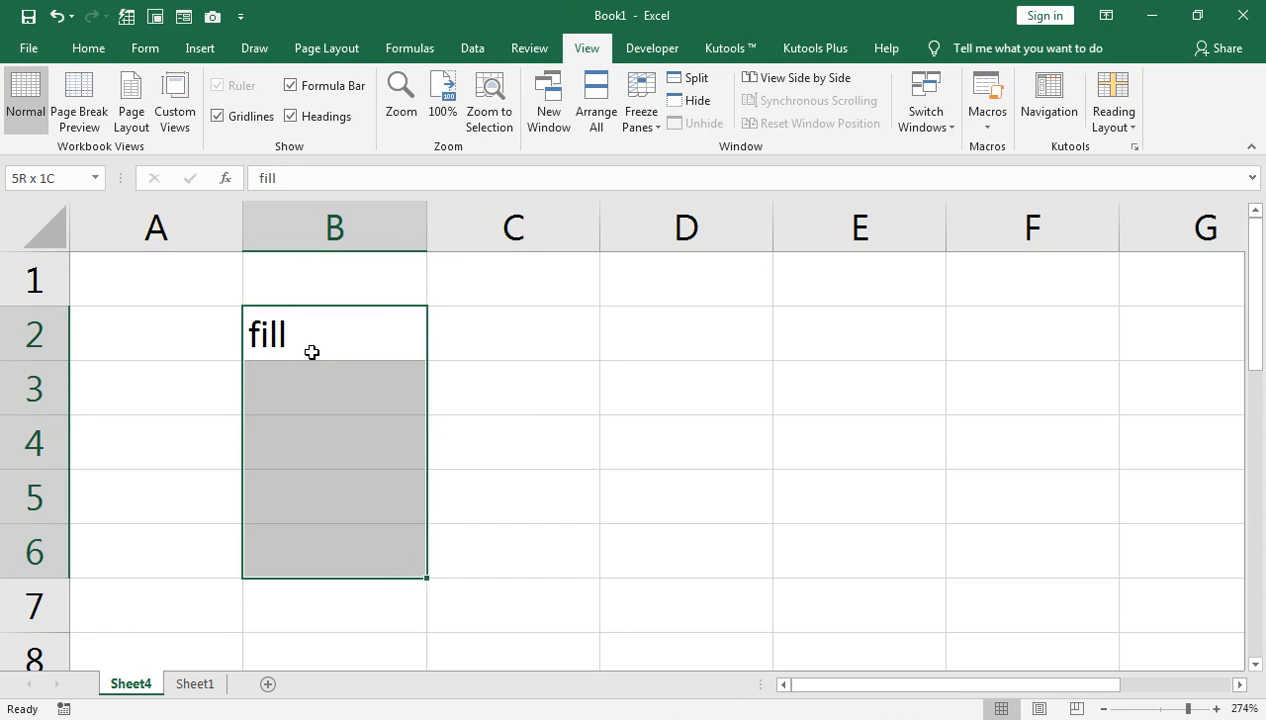
key("shift+Right")
key("shift+Right")
key("ctrl+d")
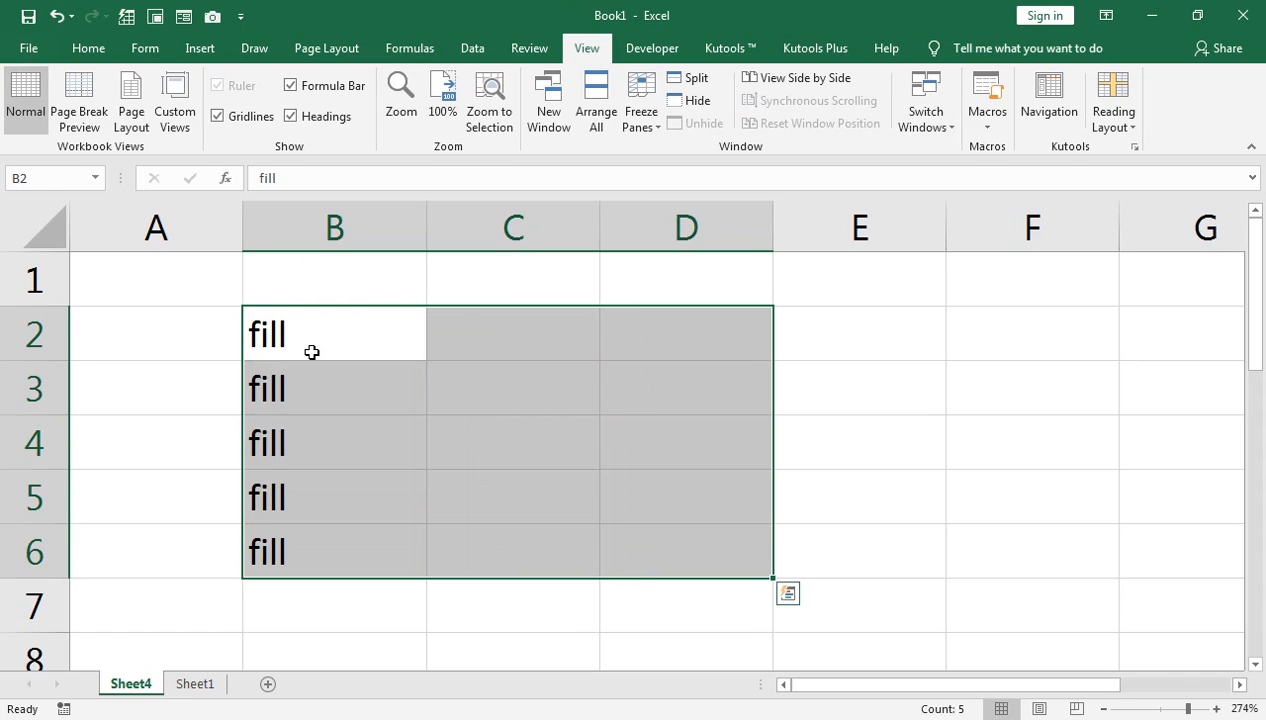
key("ctrl+r")
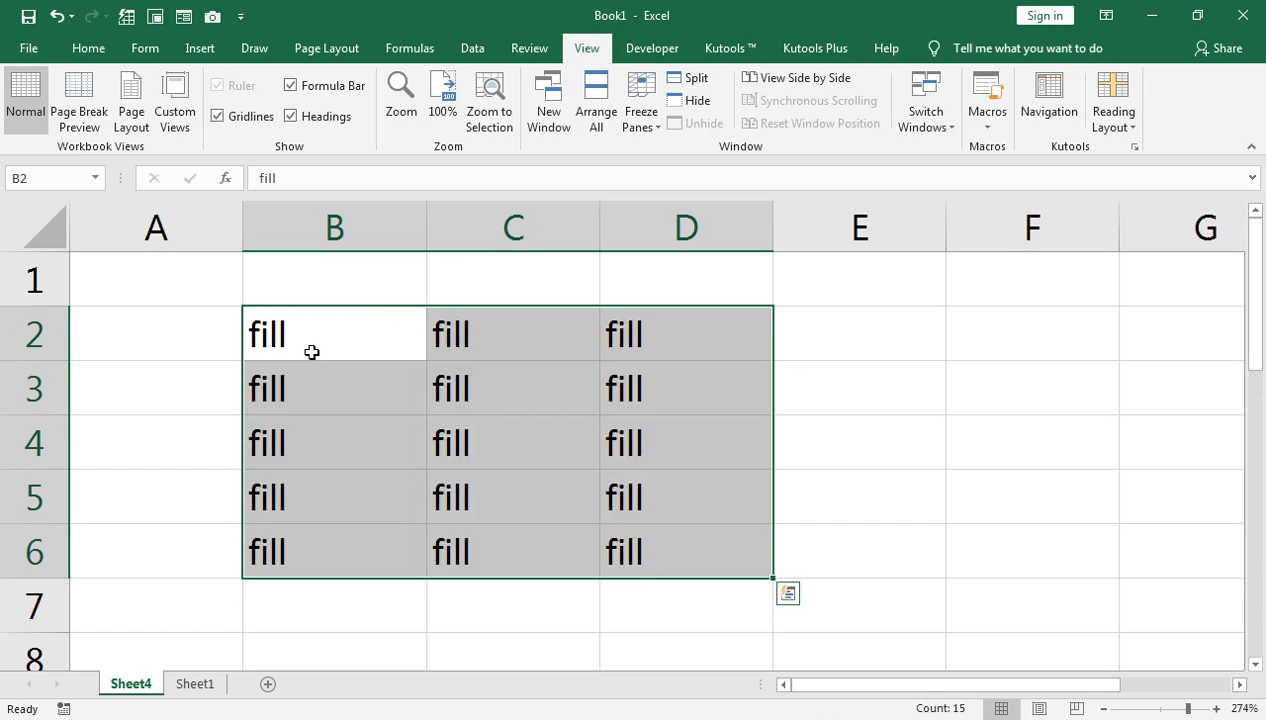
Step: Undo the right and down fills in B2:D6 and clear the text from B2
key("ctrl+z")
key("ctrl+z")
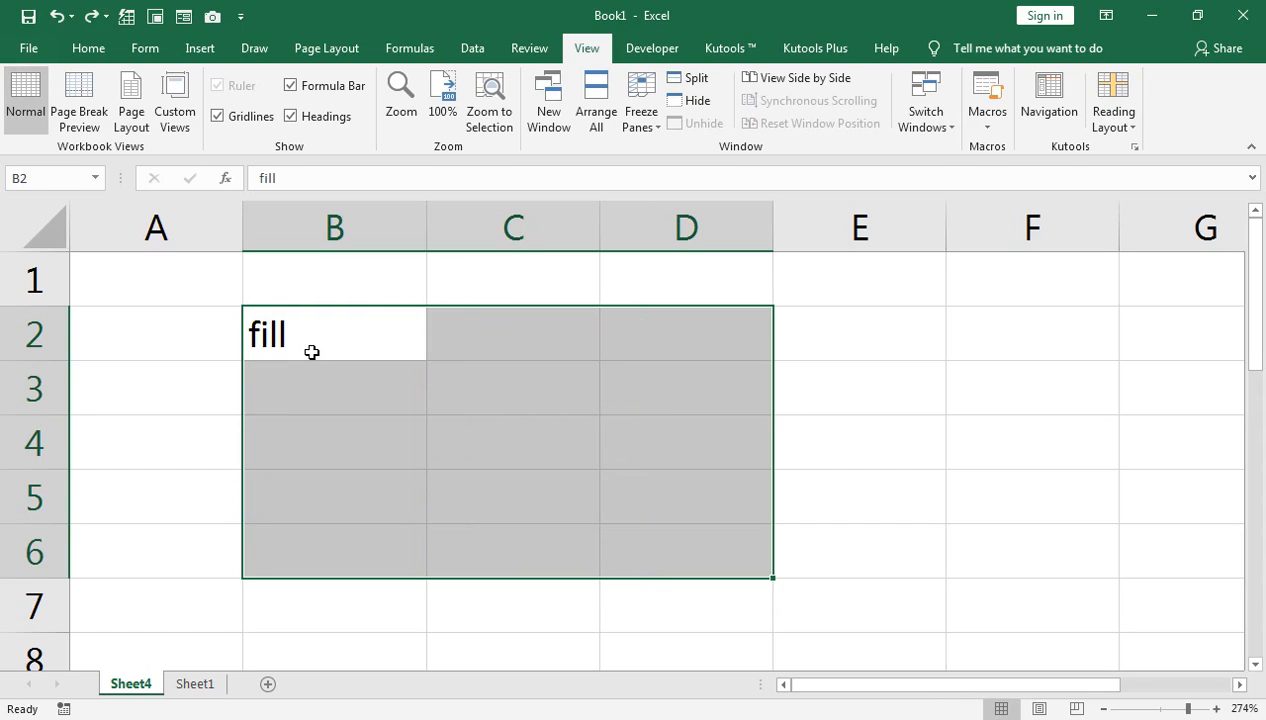
key("Up")
key("Down")
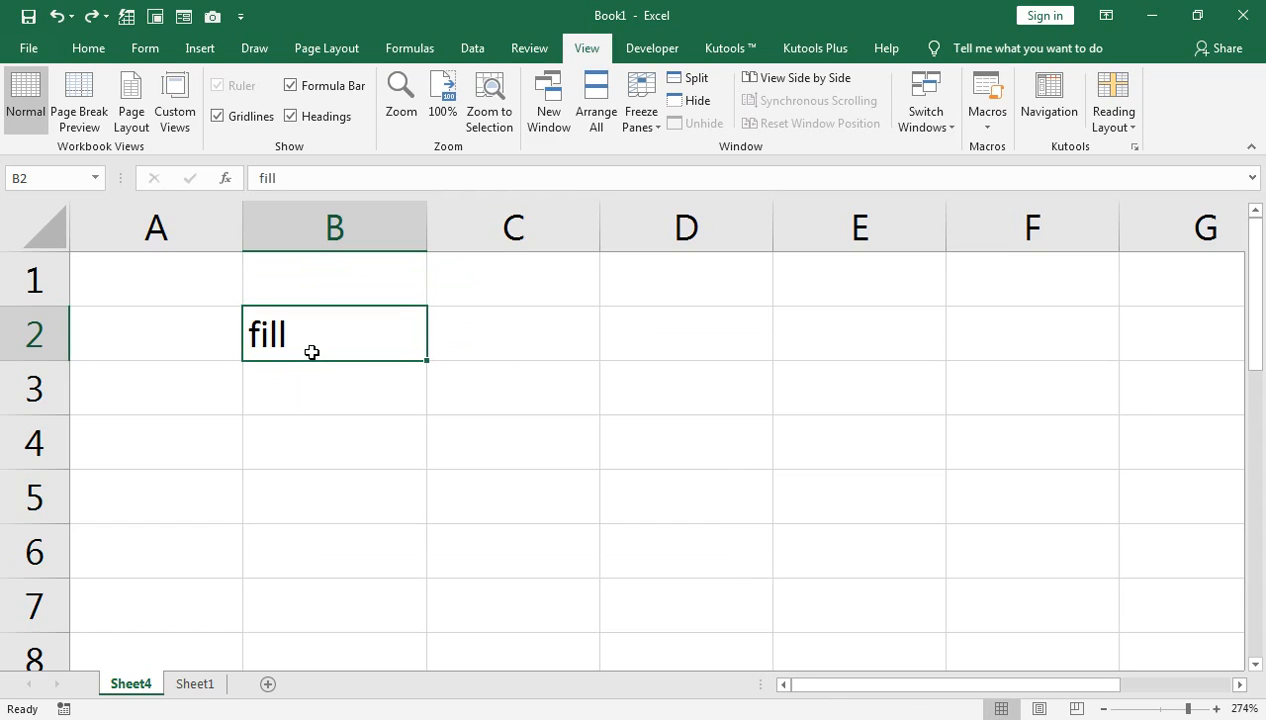
key("Delete")
Step: Enter the numbers 41 in cell A2 and 50 in cell A3
key("Left")
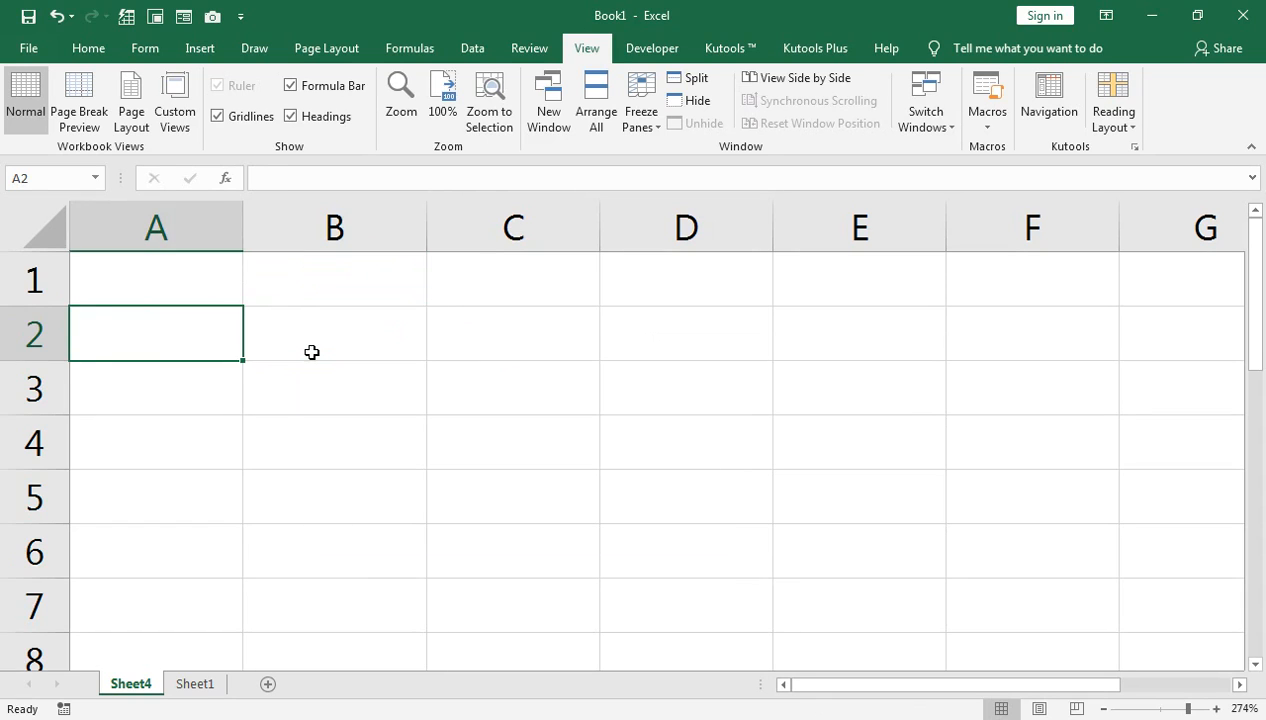
type("41")
key("Return")
type("5")
key("Return")
key("Up")
type("5")
key("Return")
key("Up")
type("5")
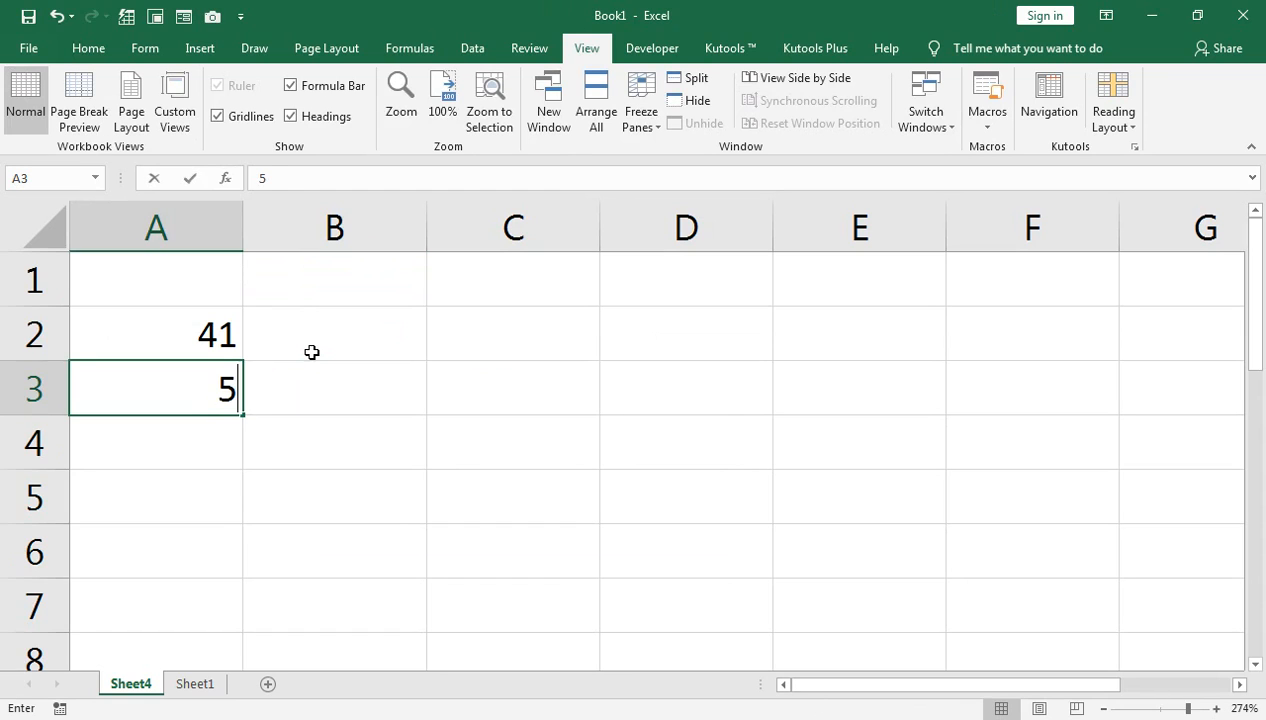
type("0")
key("Return")
Step: Enter the numbers 23, 65 and 56 in cells A4 to A6
type("2")
key("Return")
type("6")
key("Up")
key("F2")
type("3")
key("Return")
key("F2")
type("5")
key("Return")
type("56")
key("Return")
Step: Enter 2 in cell B2 and apply the General number format to it
key("Up")
key("Up")
key("Up")
key("Up")
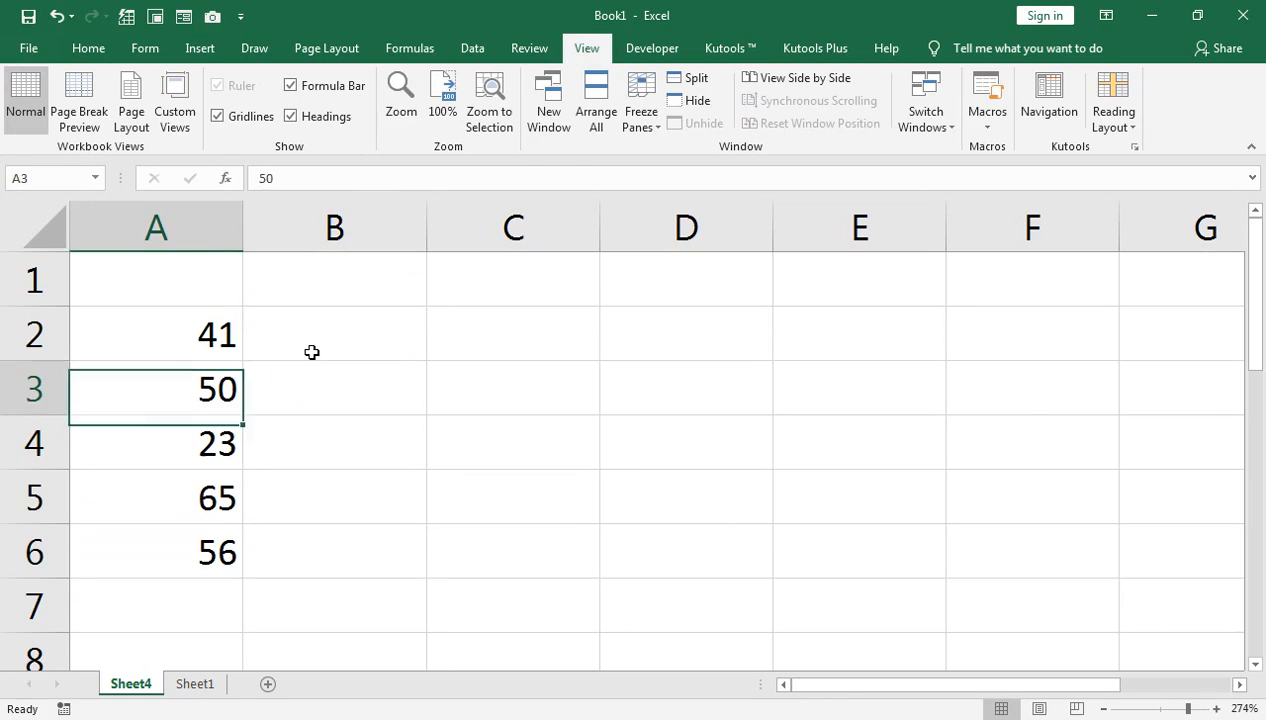
key("Up")
key("Up")
key("Right")
key("Down")
type("2")
key("Return")
key("Up")
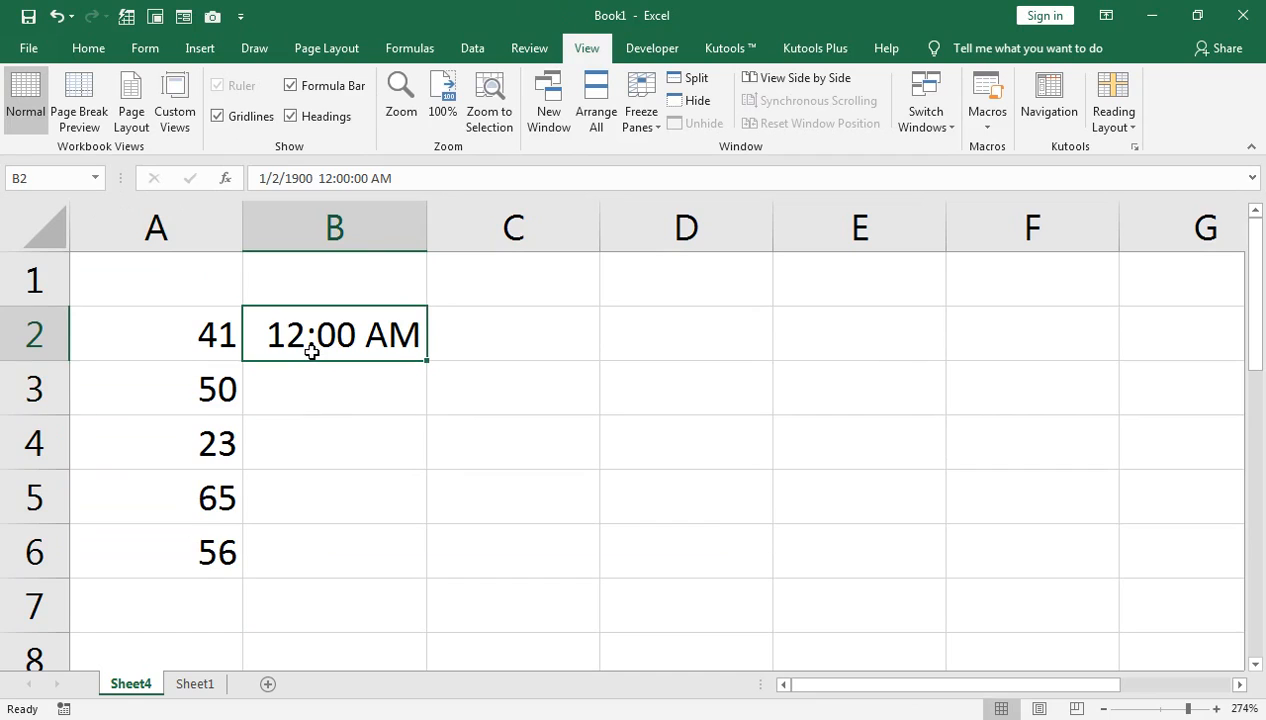
key("ctrl+shift+asciitilde")
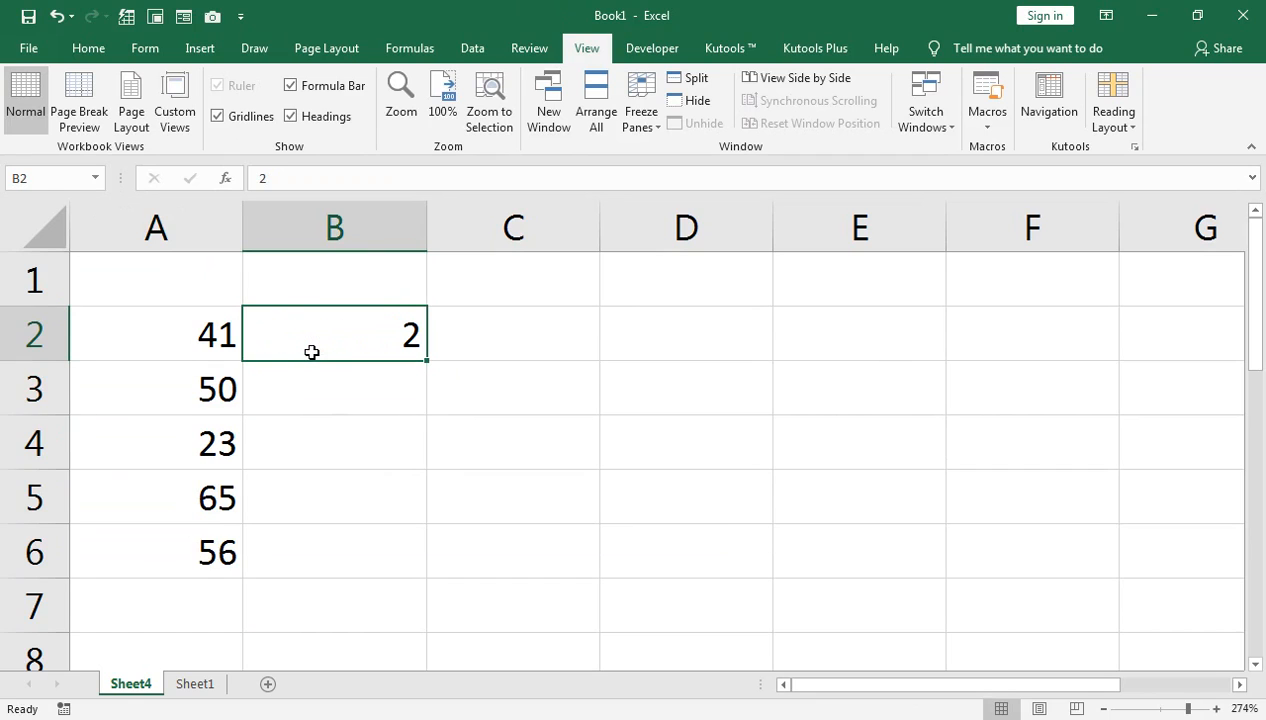
Step: Fill the value 2 from cell B2 down to B6
key("shift+Down")
key("shift+Down")
key("shift+Down")
key("shift+Down")
key("ctrl+d")
Step: Enter the formula =A2*B2 in cell C2
key("Right")
type("=")
key("Left")
key("Left")
type("*")
key("Left")
key("Return")
Step: Fill the multiplication formula from C2 down to C6
key("Up")
key("shift+Down")
key("shift+Down")
key("shift+Down")
key("shift+Down")
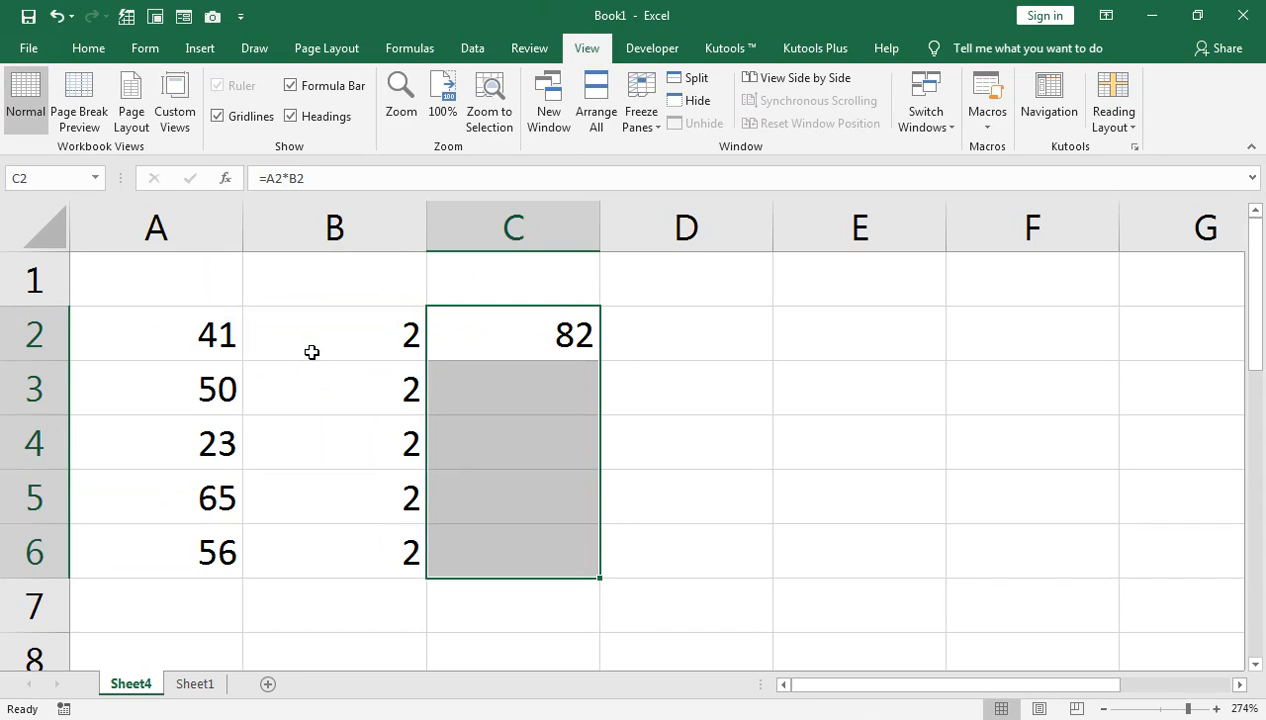
key("ctrl+d")
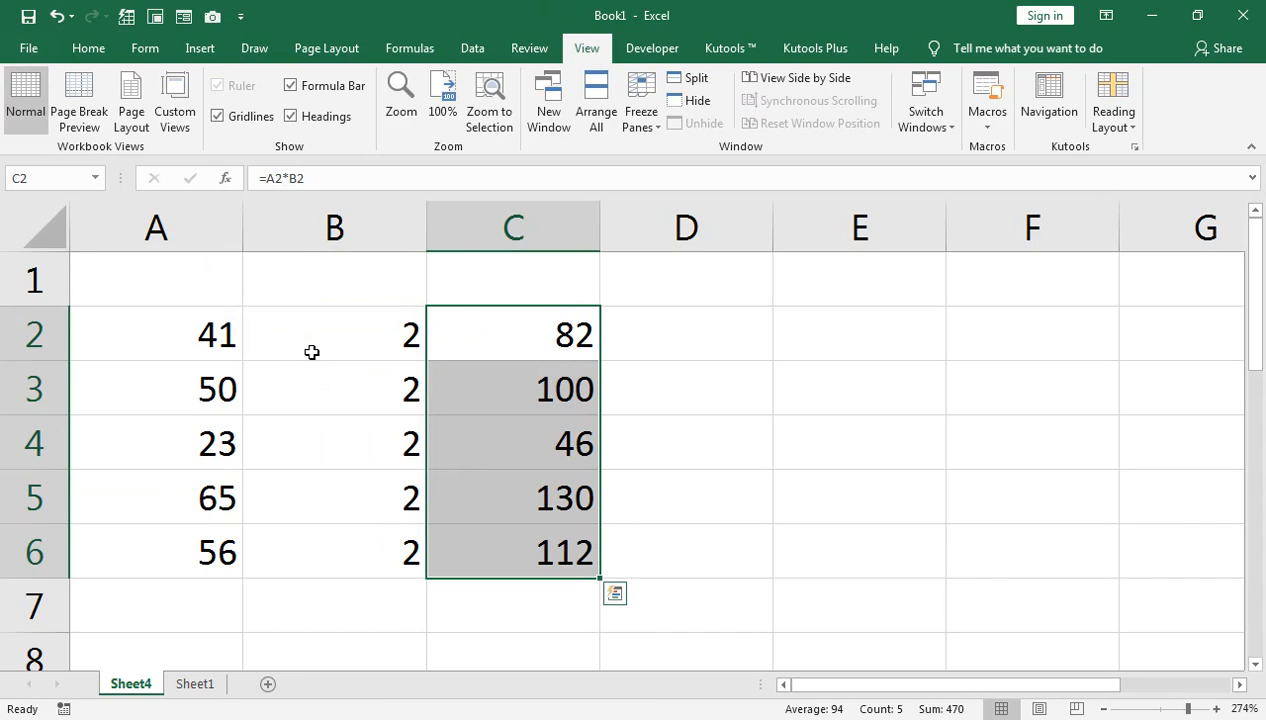
Step: Open the formula in cell C6 for editing to examine its cell references
key("Down")
key("Down")
key("Down")
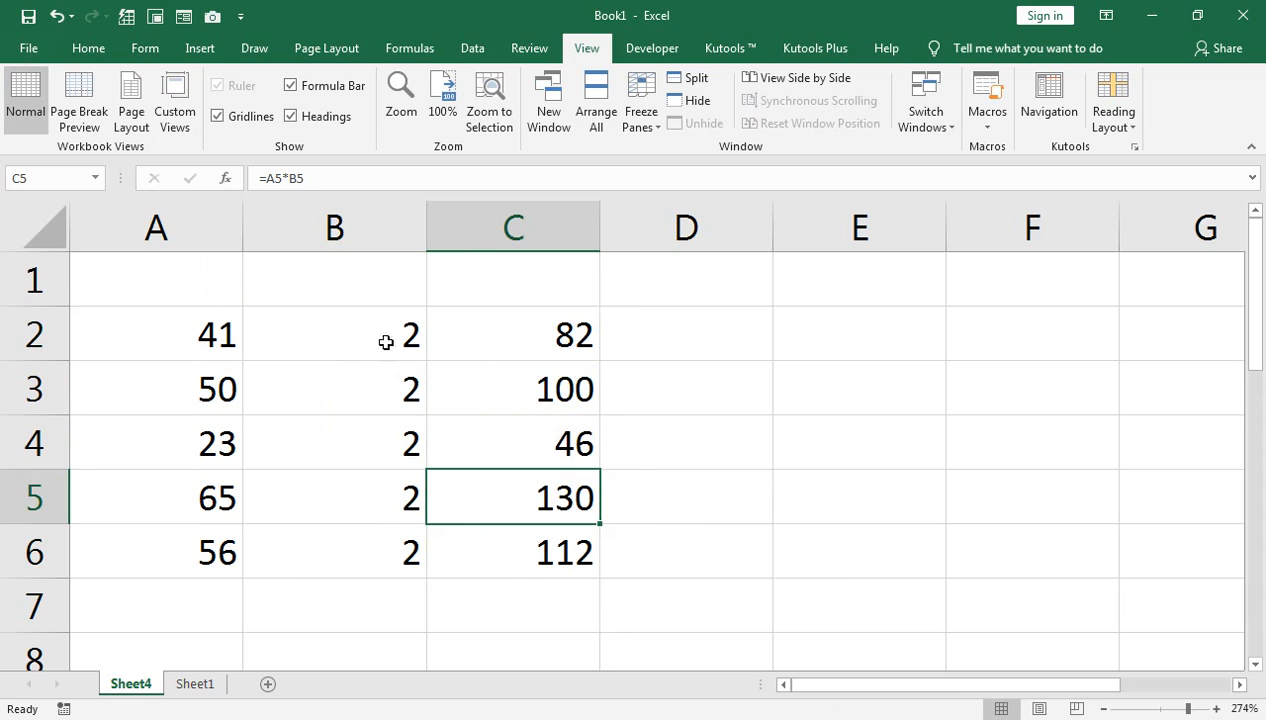
left_click(460, 543)
key("F2")
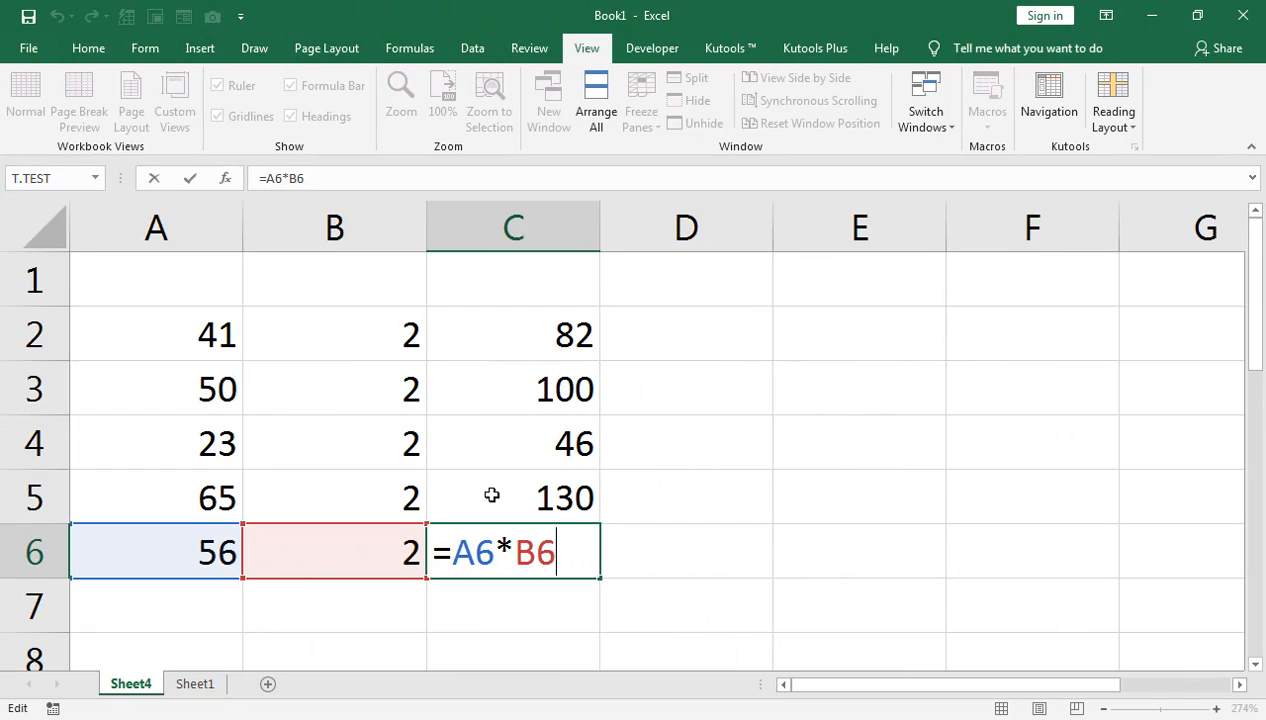
Step: Close the formula in cell C6 and add a new worksheet after Sheet4
key("Return")
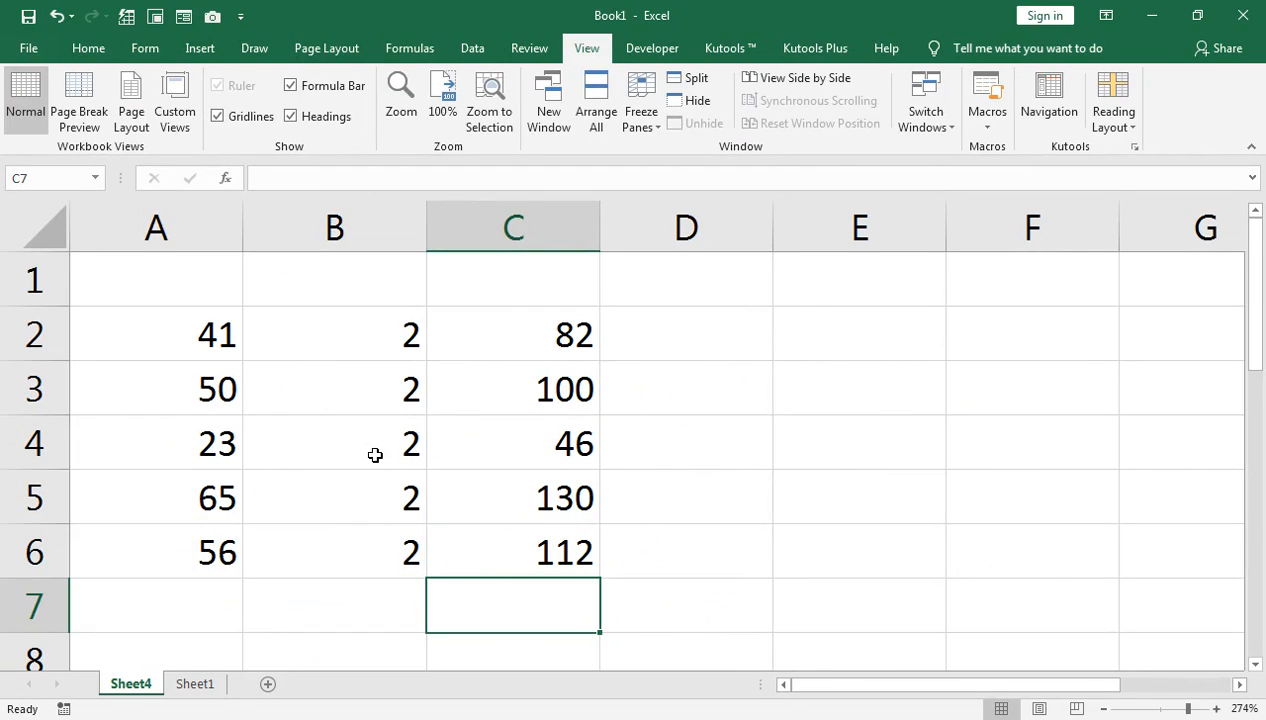
left_click(301, 684)
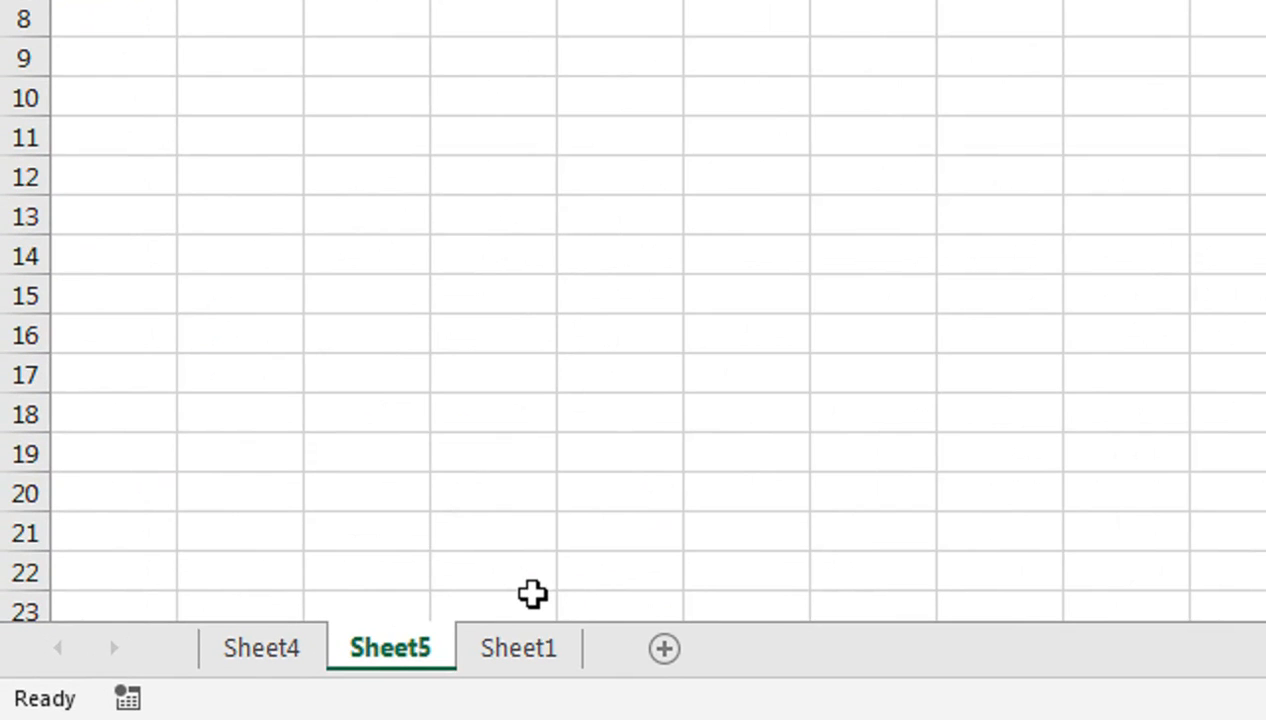
Step: Switch back and forth through the worksheets Sheet4, Sheet5 and Sheet1, ending on Sheet4
key("ctrl+Page_Up")
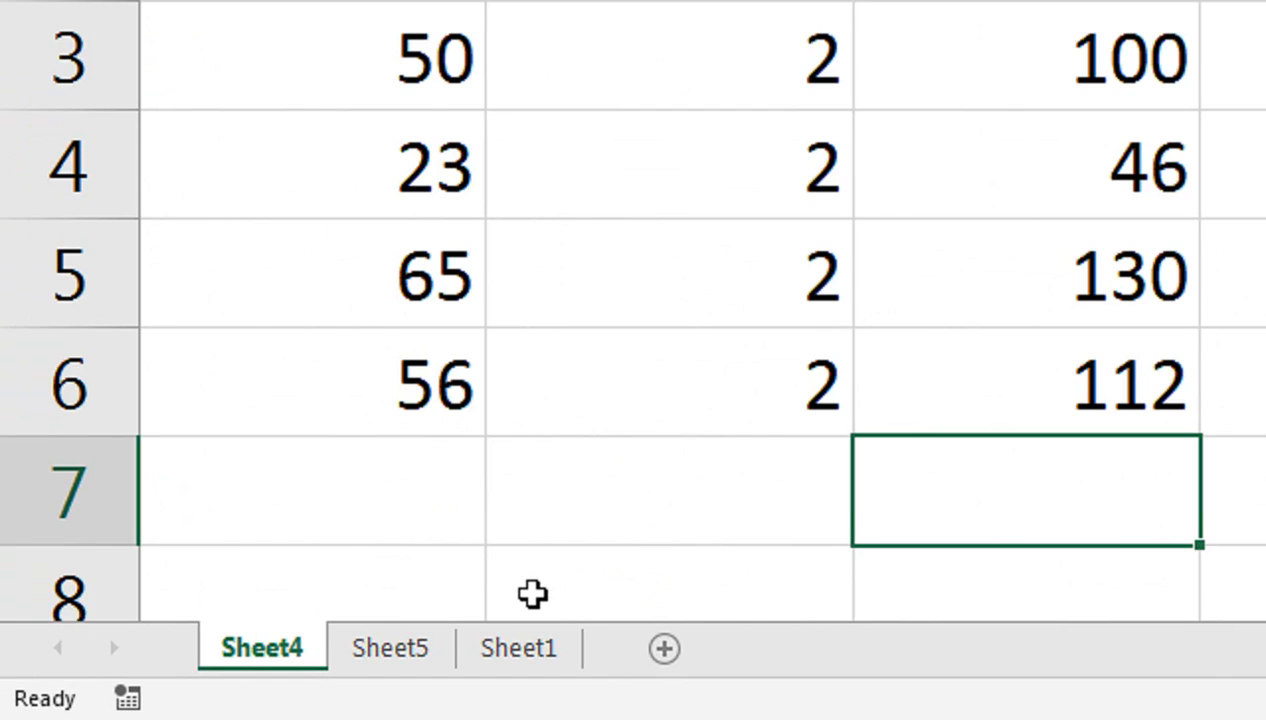
key("ctrl+Page_Down")
key("ctrl+Page_Down")
key("ctrl+Page_Up")
key("ctrl+Page_Up")
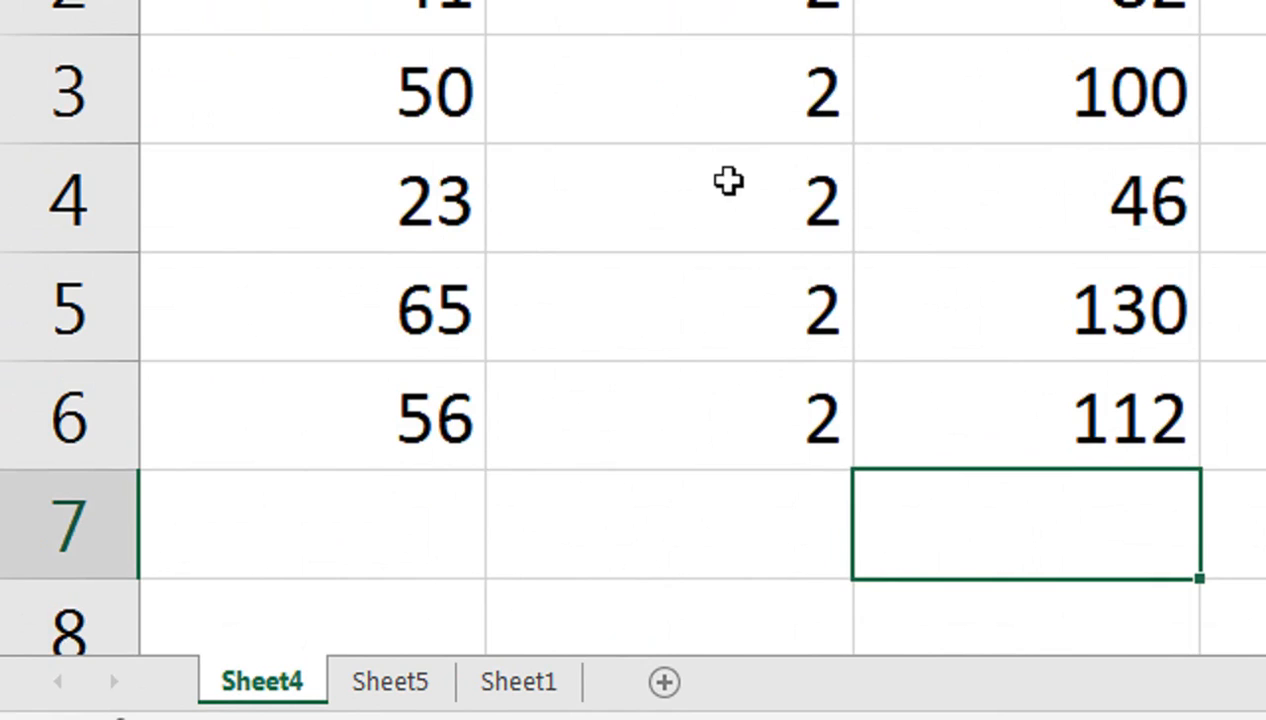
Step: Switch between the open workbooks Book1 and advance.xlsx, returning to Sheet4 of Book1
key("ctrl+Page_Up")
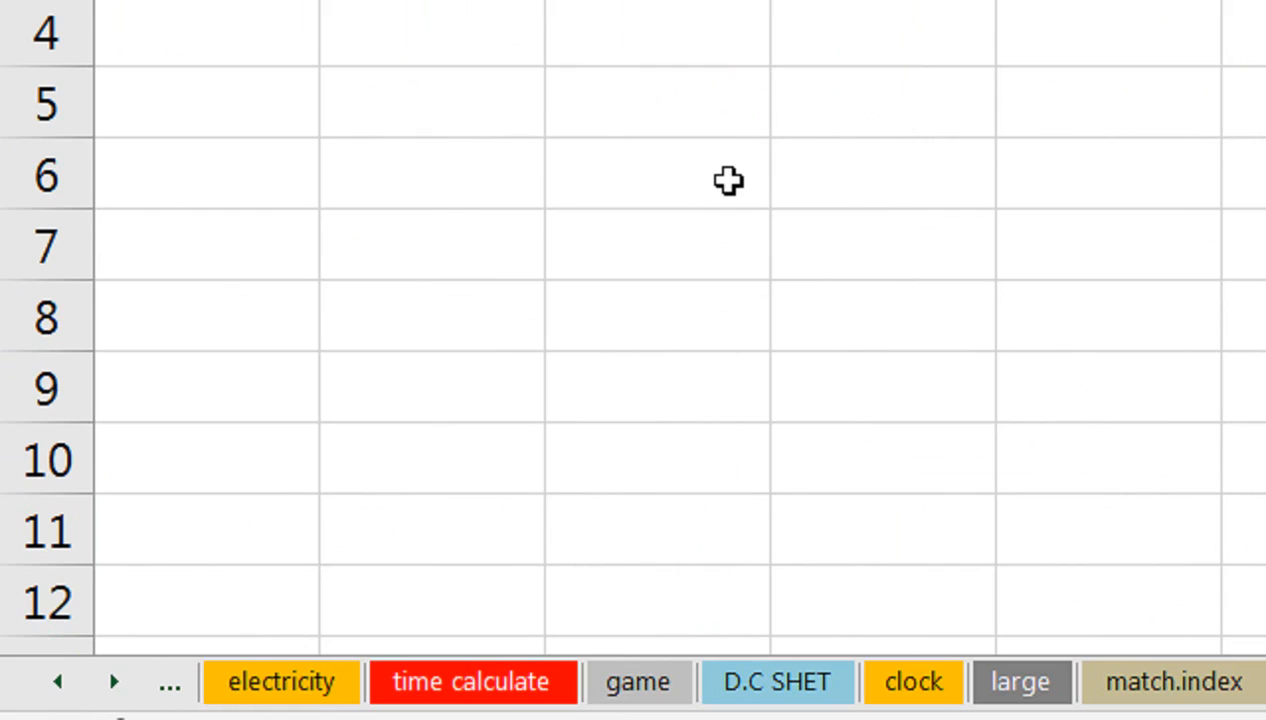
key("ctrl+Page_Down")
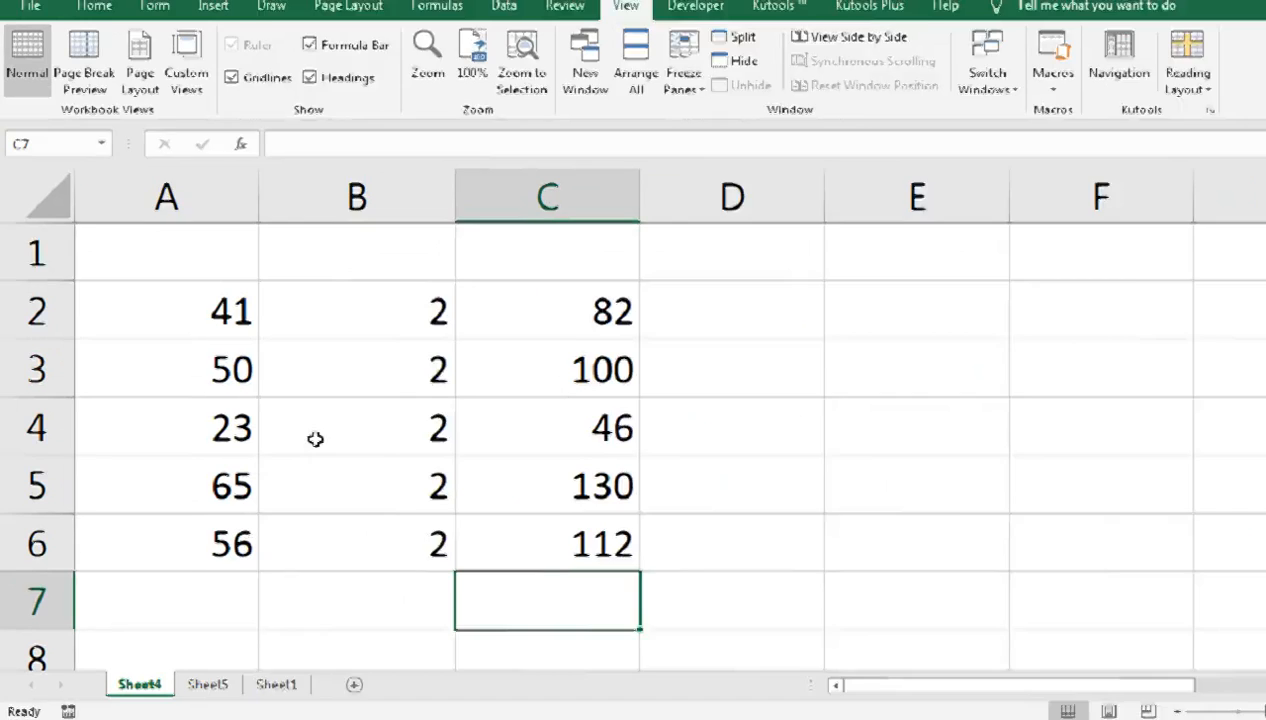
key("ctrl+Tab")
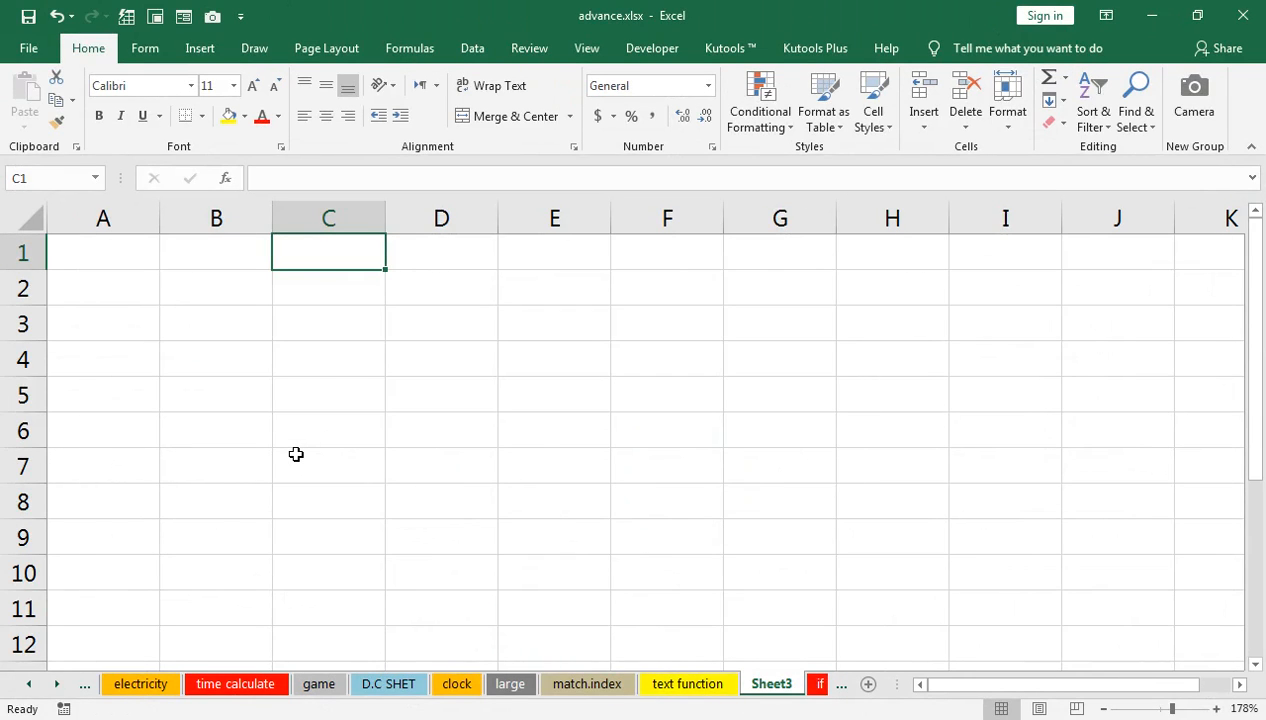
key("ctrl+Tab")
Step: Copy the range B2:C4 and paste it at cell E2
left_click(349, 333)
key("shift+Right")
key("shift+Down")
key("shift+Down")
key("ctrl+c")
key("Right")
key("Right")
key("Right")
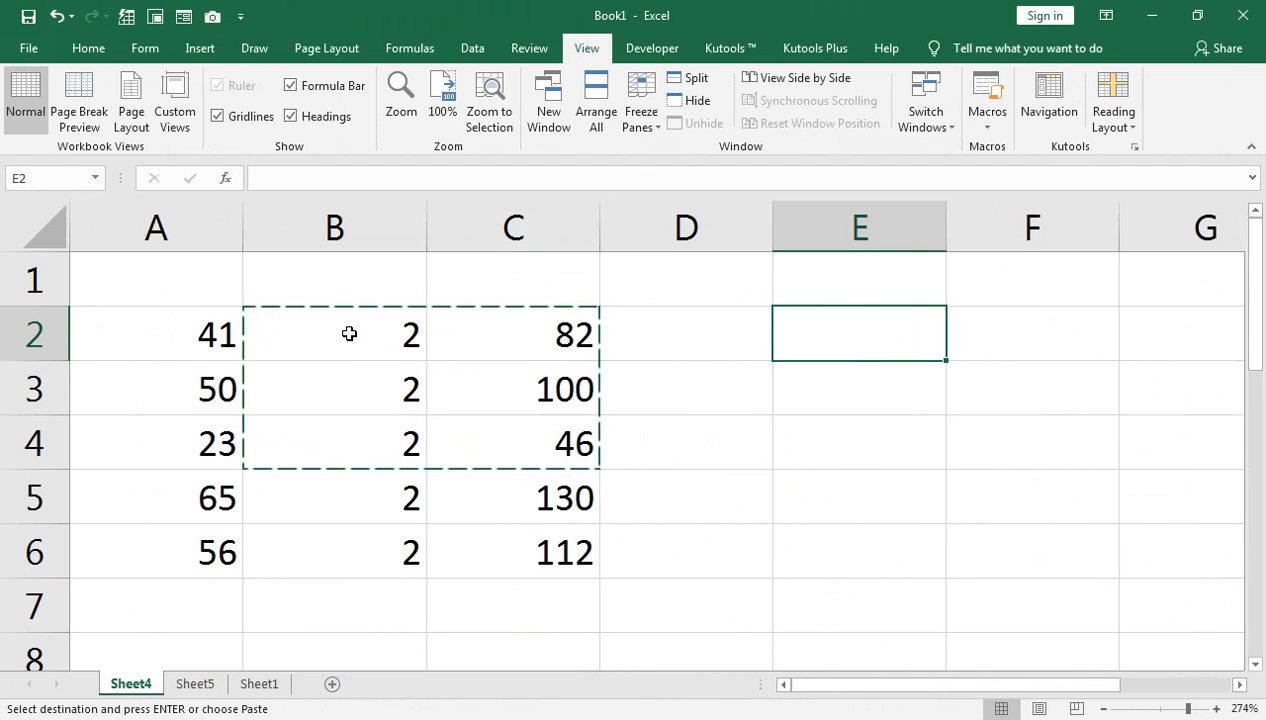
key("ctrl+v")
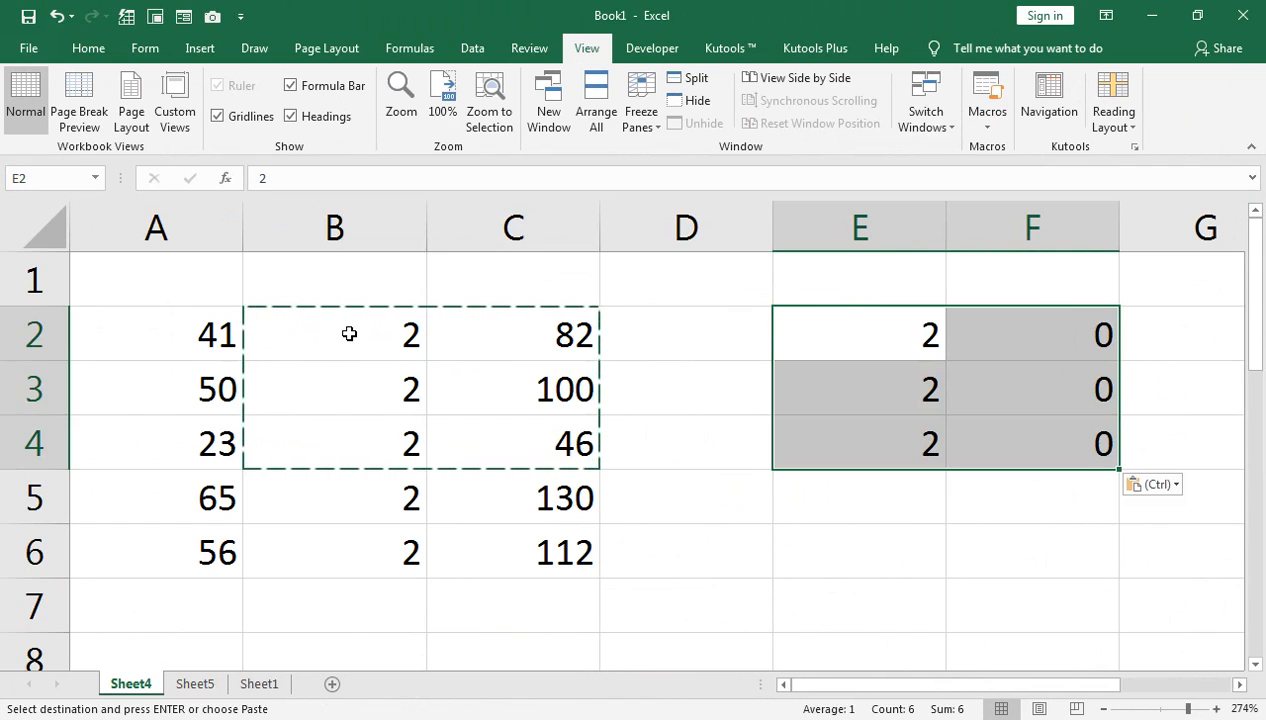
Step: Display the paste options for the pasted range, close them and undo the paste
key("ctrl")
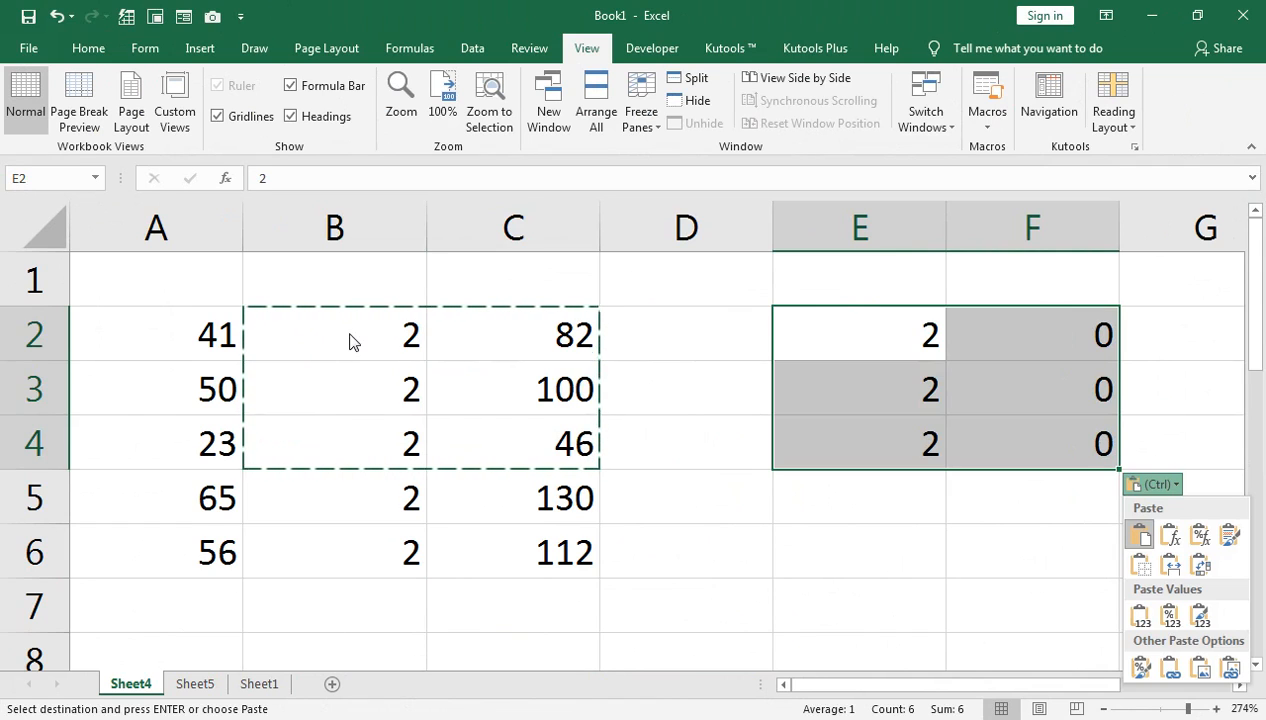
key("ctrl")
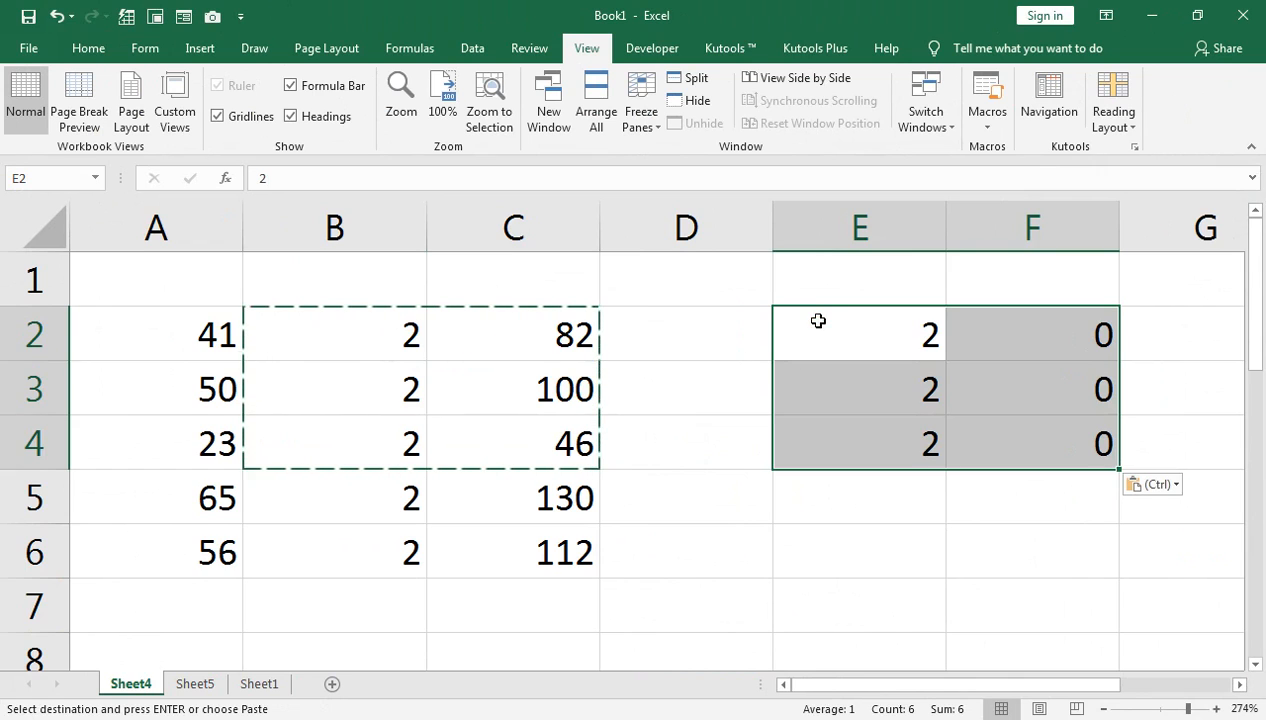
key("ctrl+z")
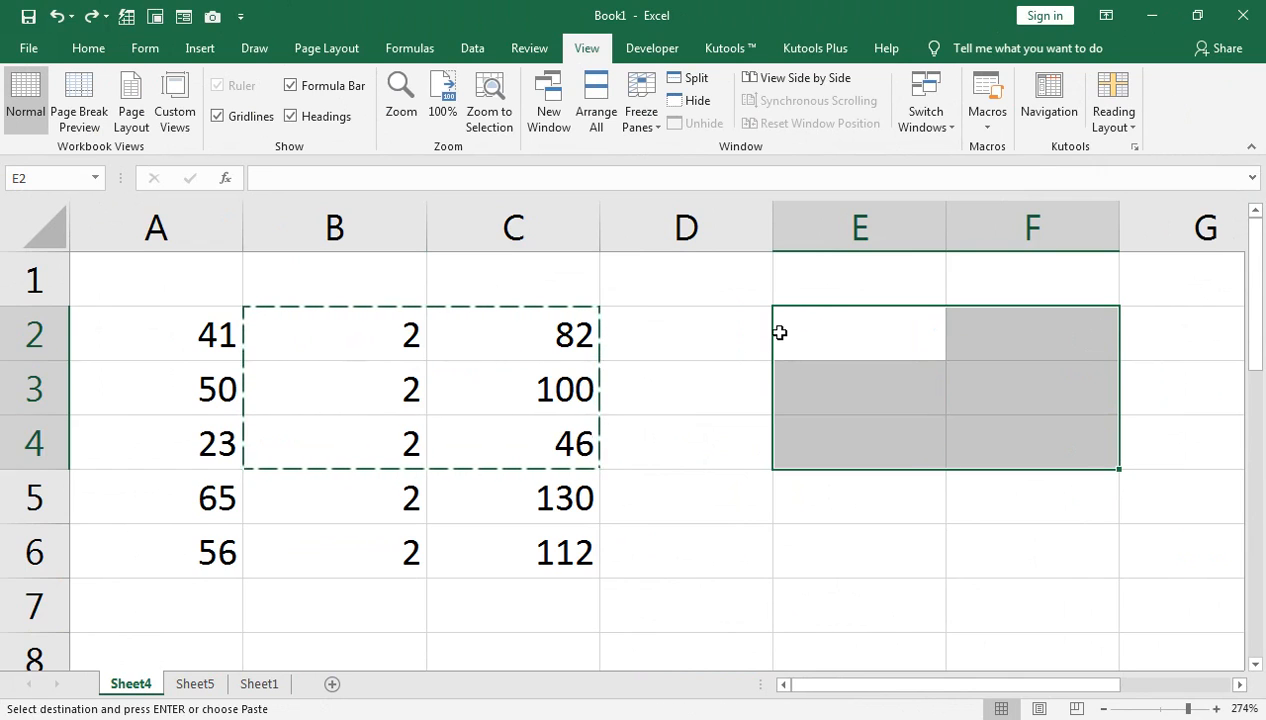
Step: Open Paste Special for the copied range B2:C4 at cell E2, examine its options and cancel it
left_click(412, 350)
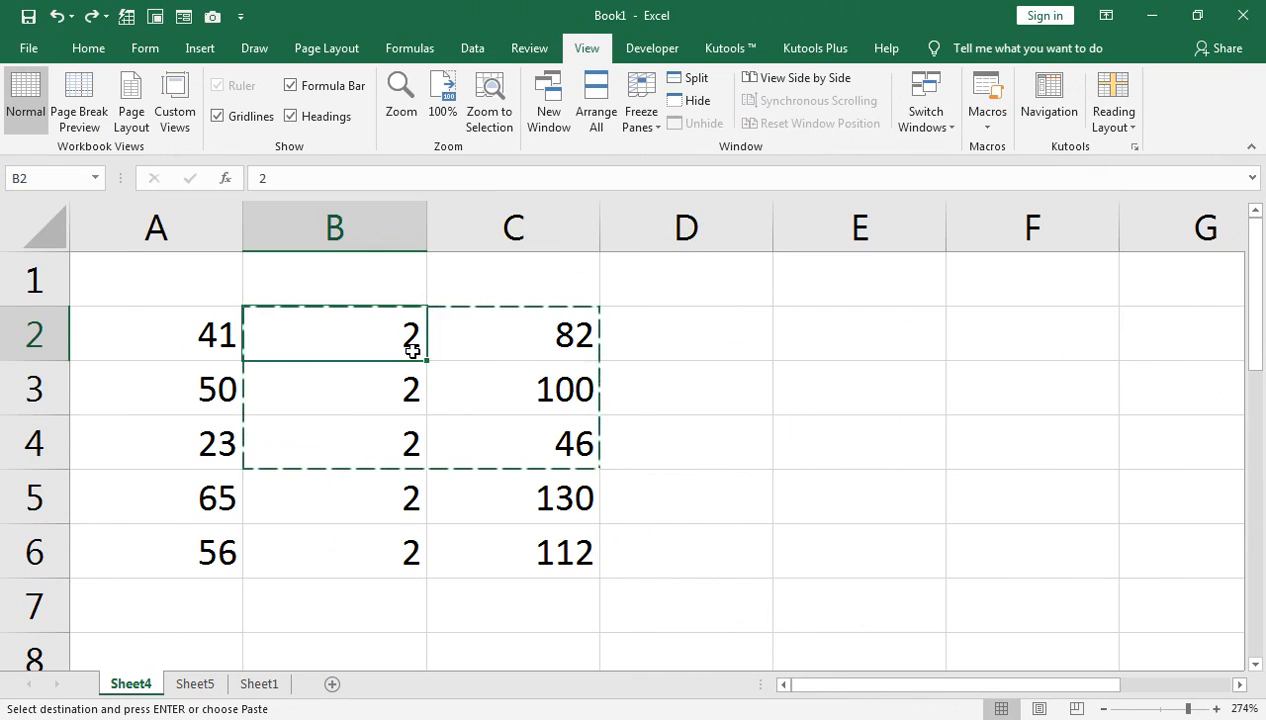
key("shift+Right")
key("shift+Down")
key("shift+Down")
key("Right")
key("Right")
key("Right")
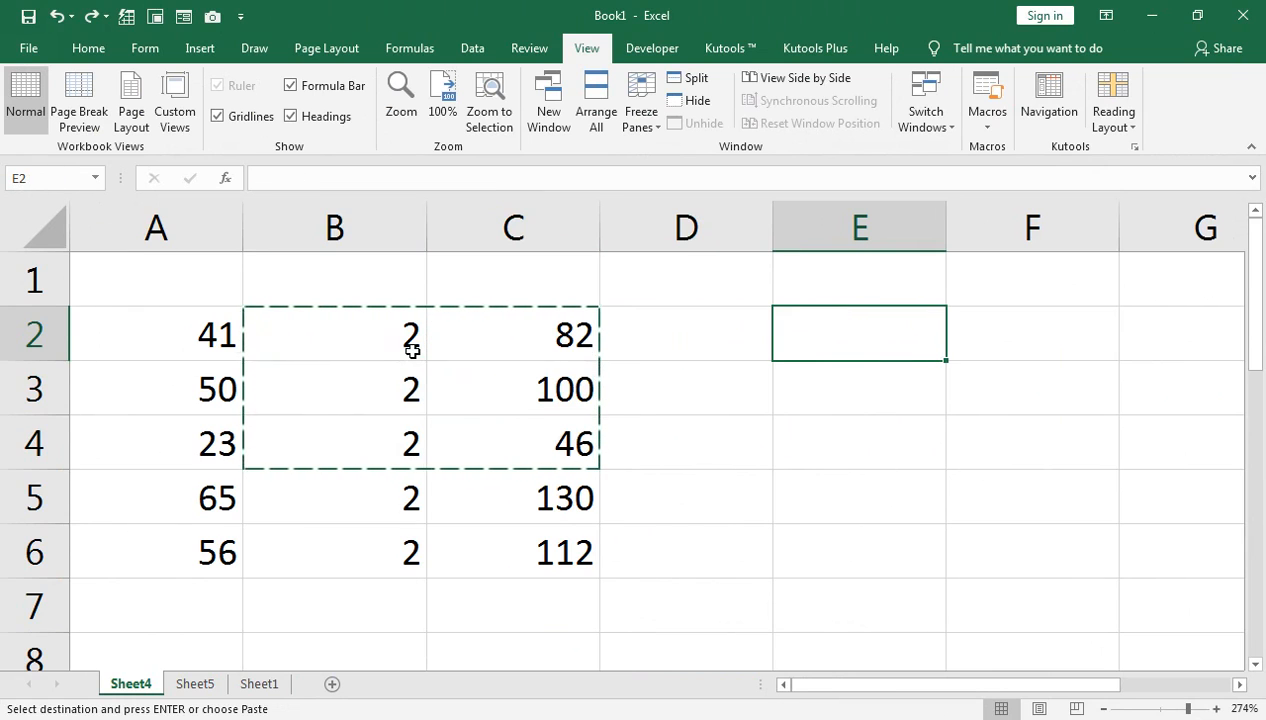
key("ctrl+alt+v")
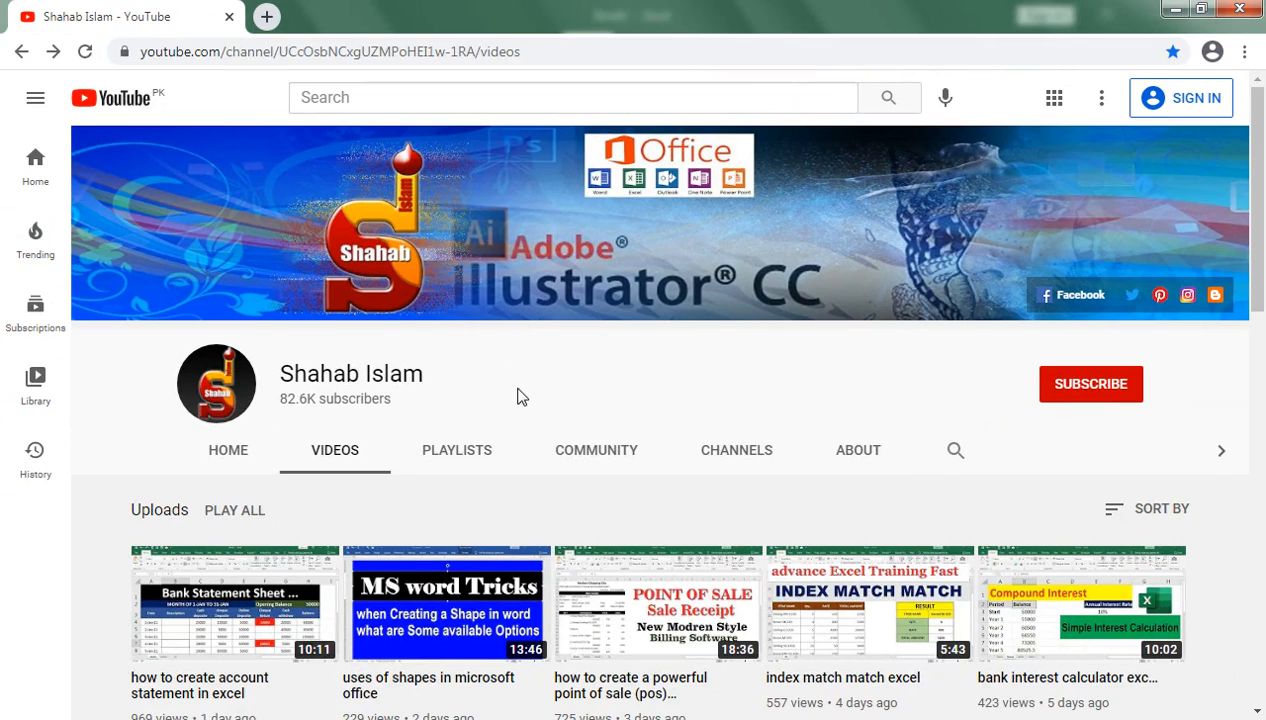
scroll(517, 395, "down", 3)
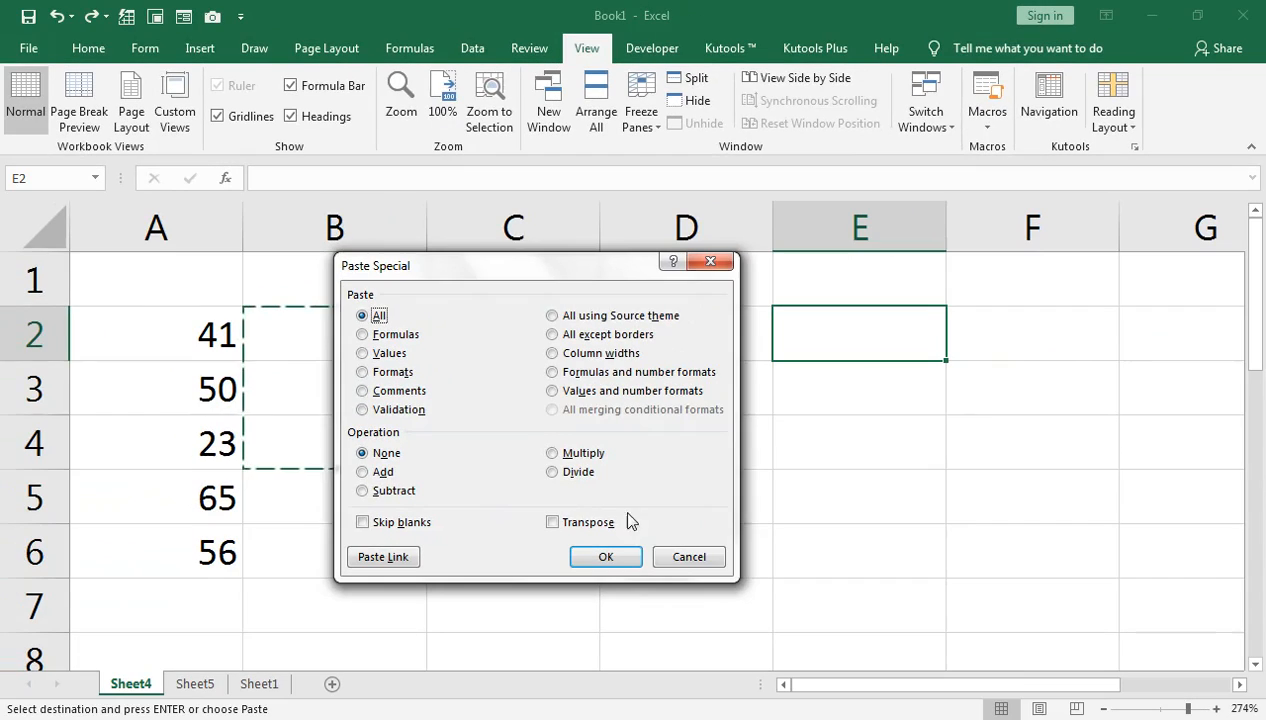
left_click(680, 558)
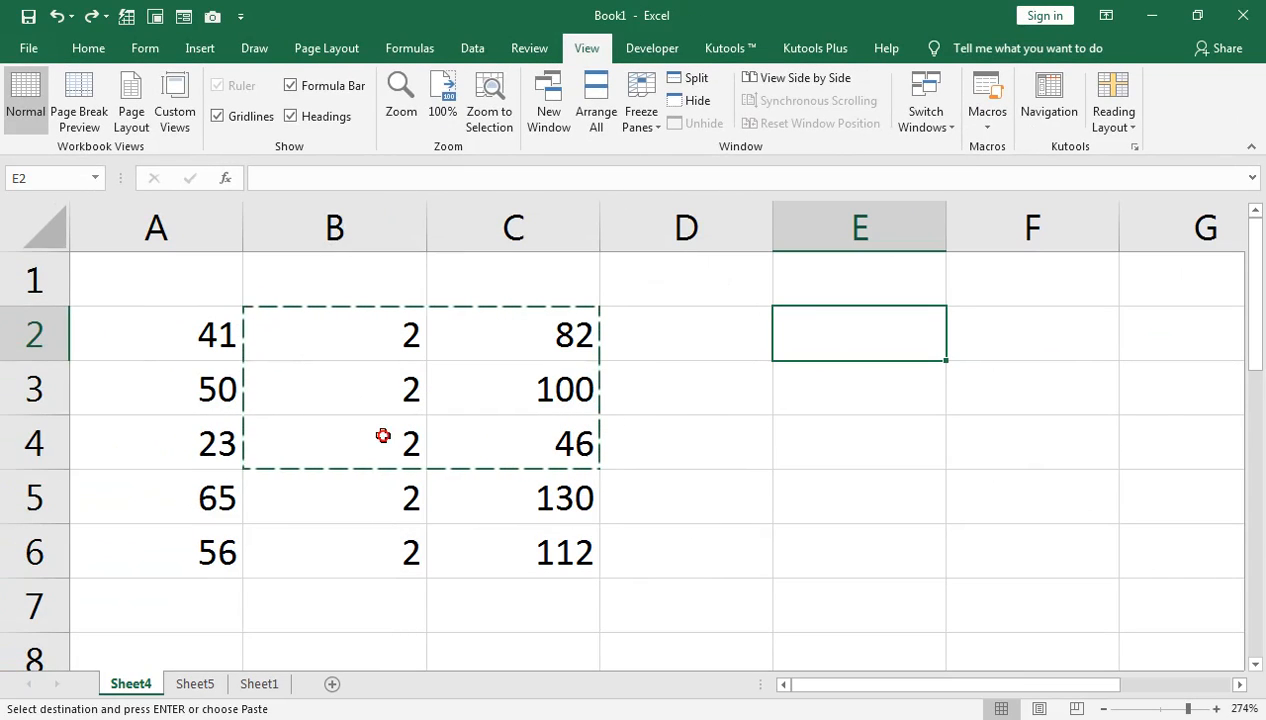
Step: Switch to the YouTube channel page and look over its uploaded videos
left_click(387, 432)
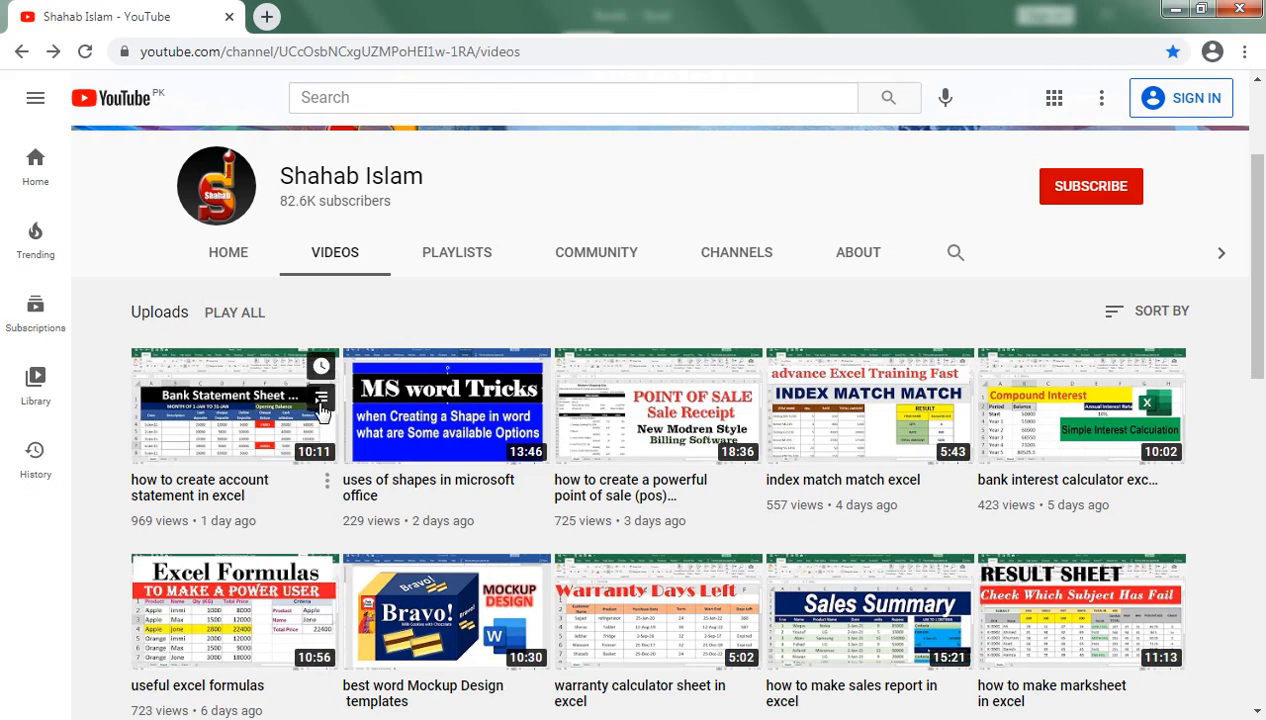
scroll(322, 410, "up", 3)
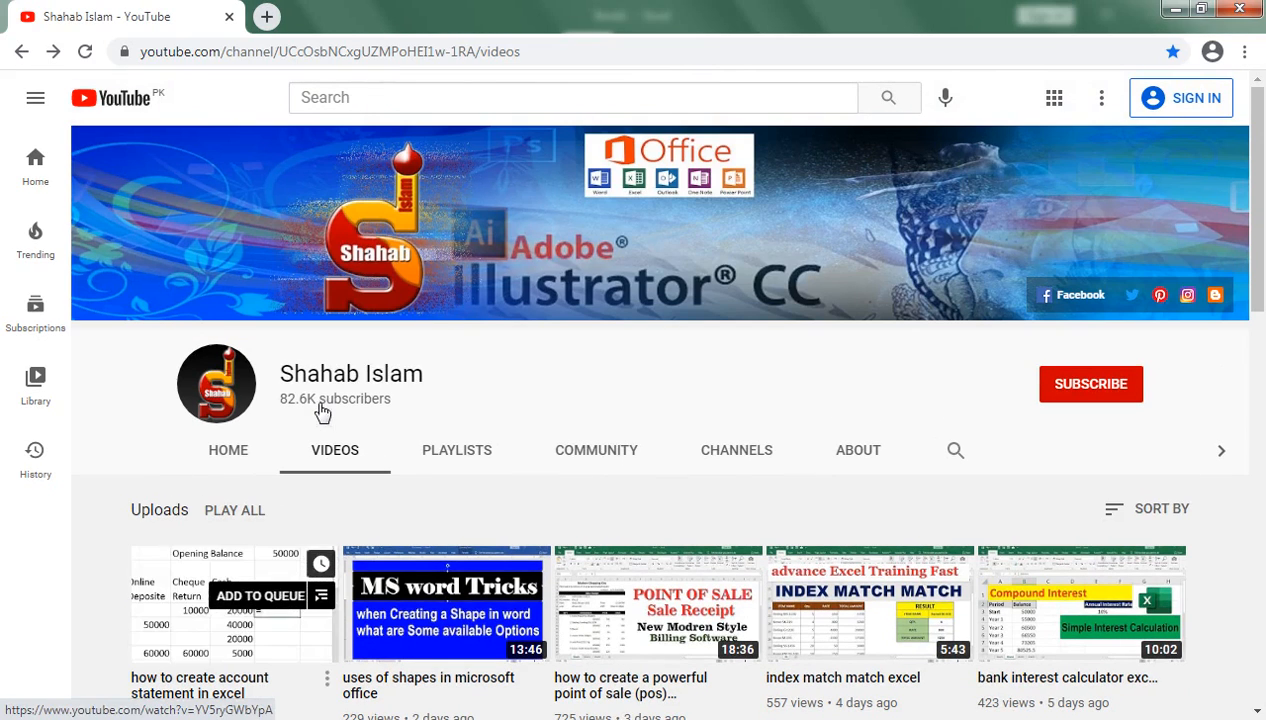